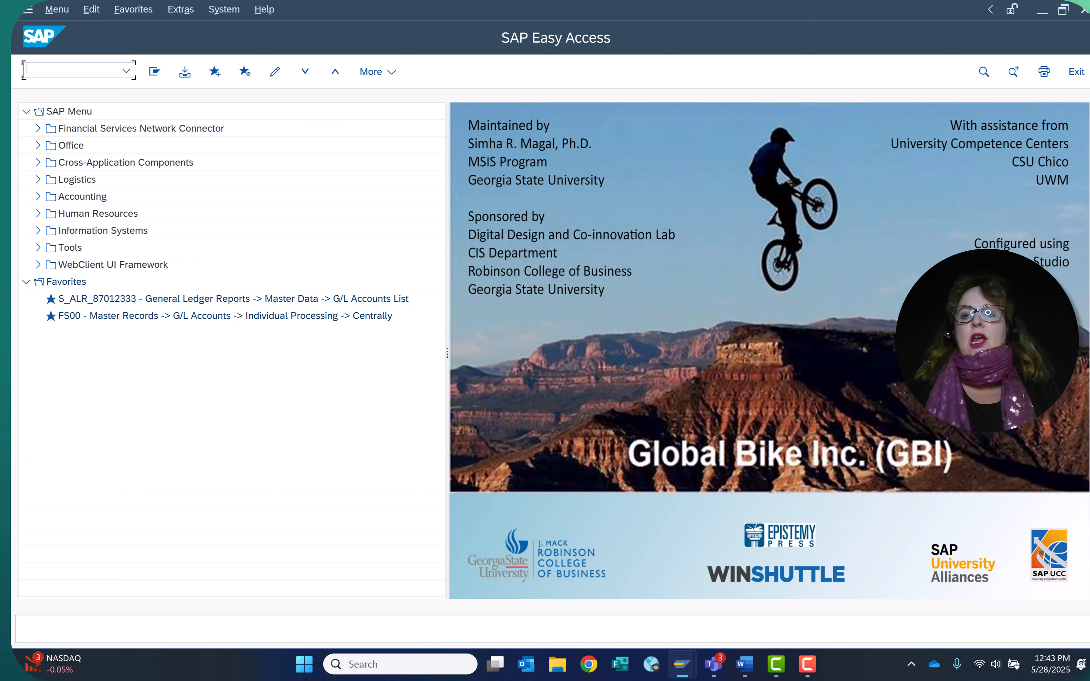
Expand the system information display and switch it to show the logged-on user instead of the system and client.
left_click(990, 9)
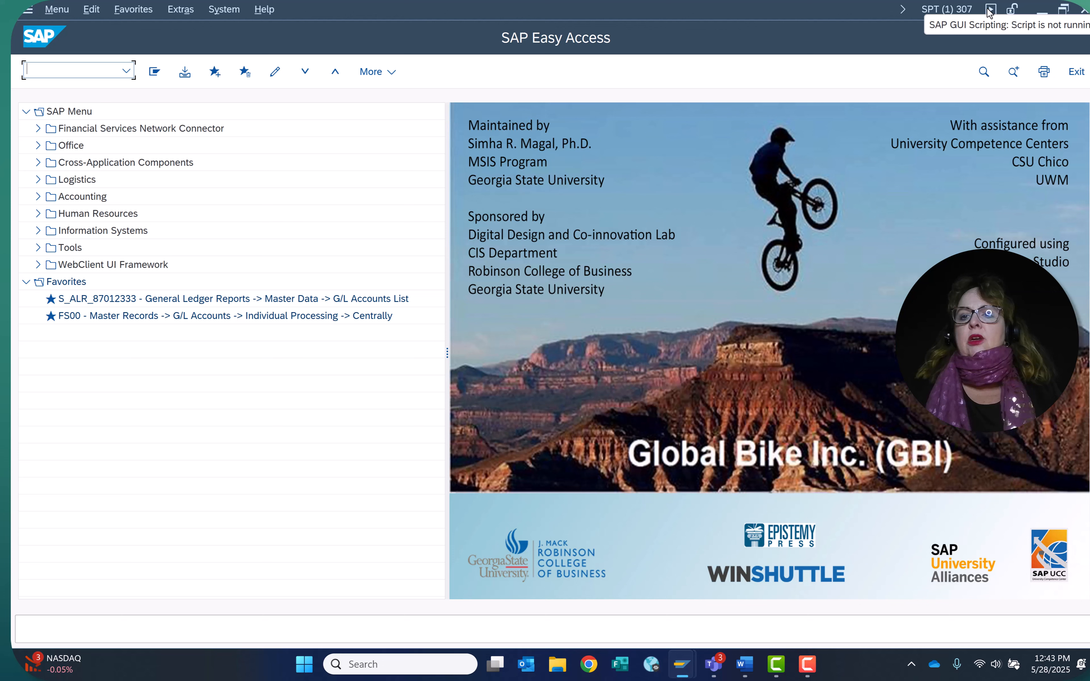
left_click(924, 14)
left_click(928, 78)
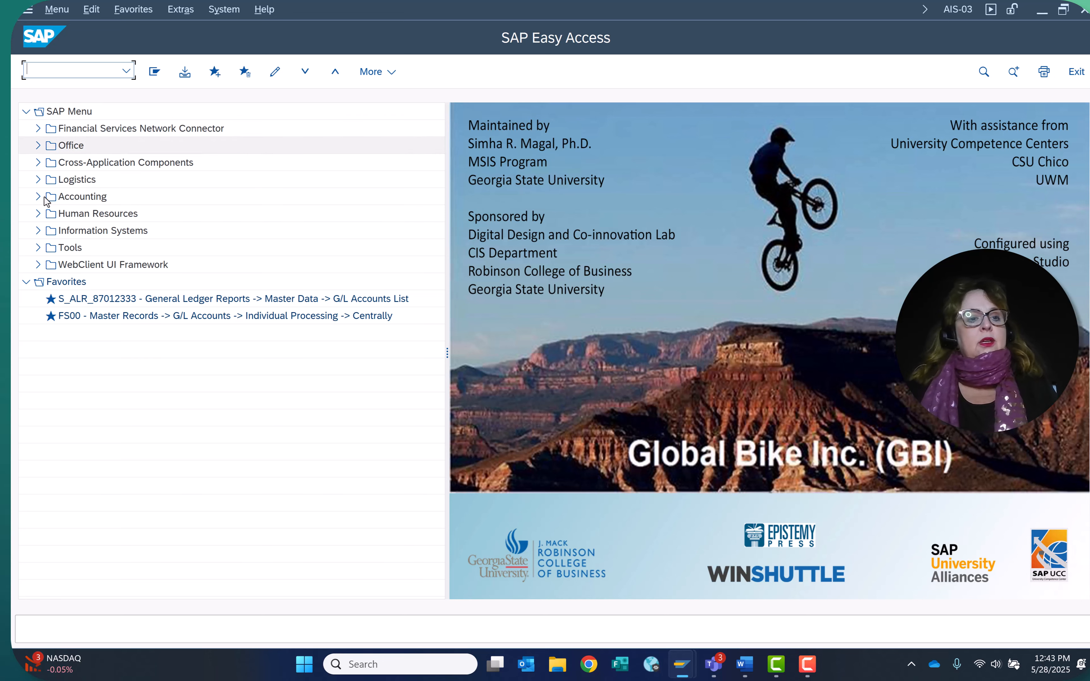
Expand the SAP Menu tree through Logistics, Materials Management, Material Master and Material to Create (Special).
left_click(38, 180)
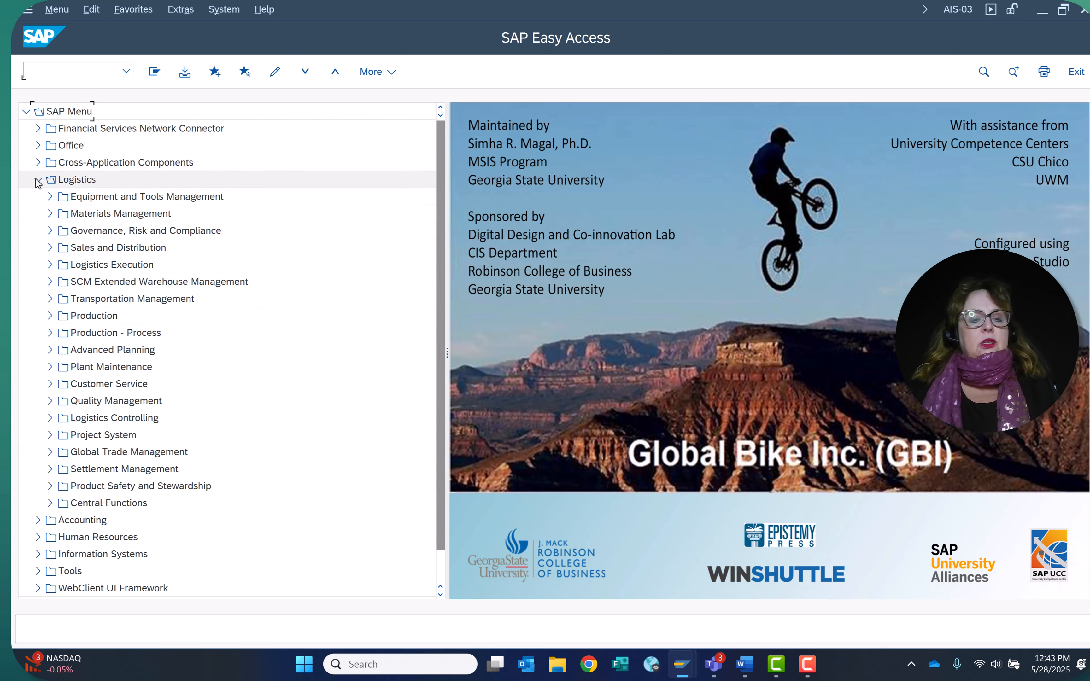
left_click(49, 214)
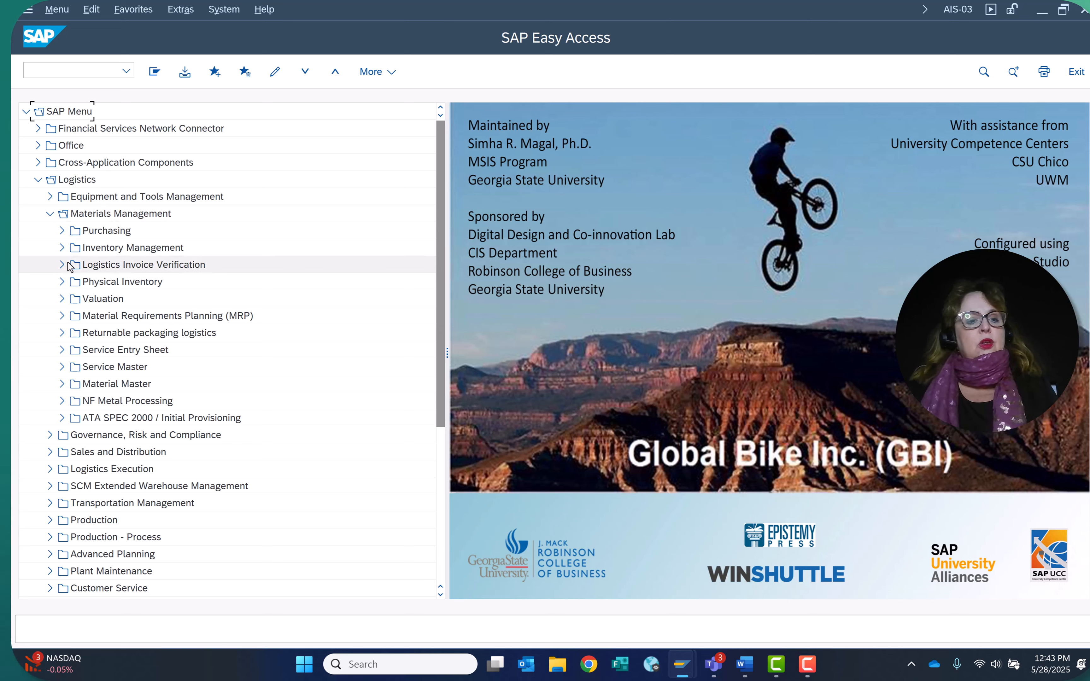
left_click(63, 385)
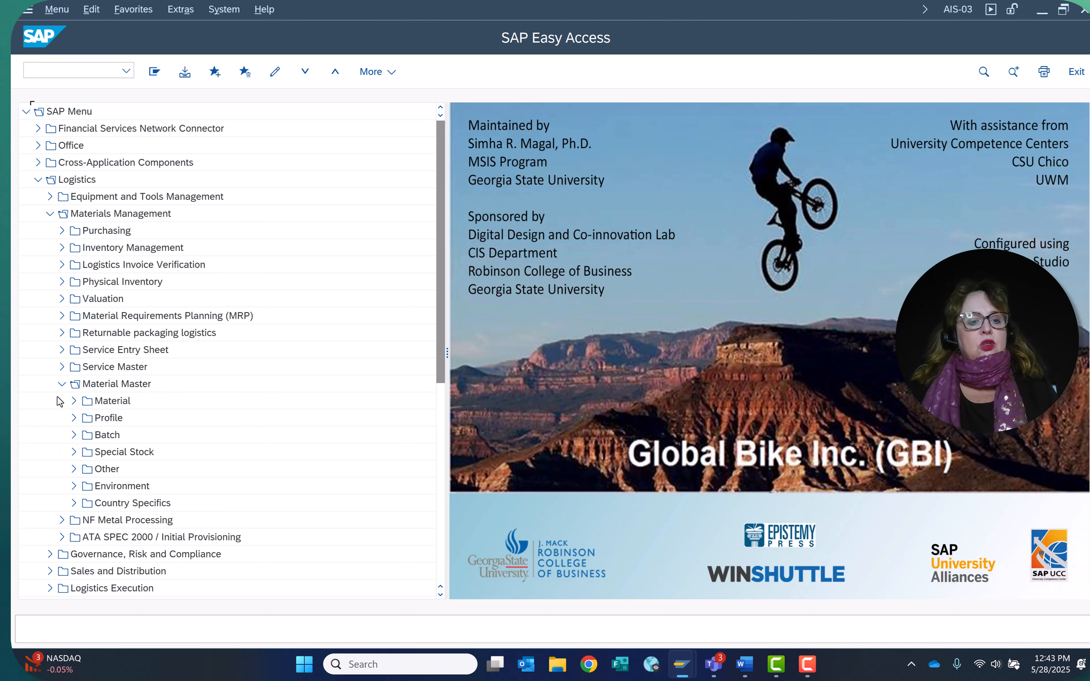
left_click(73, 401)
left_click(85, 417)
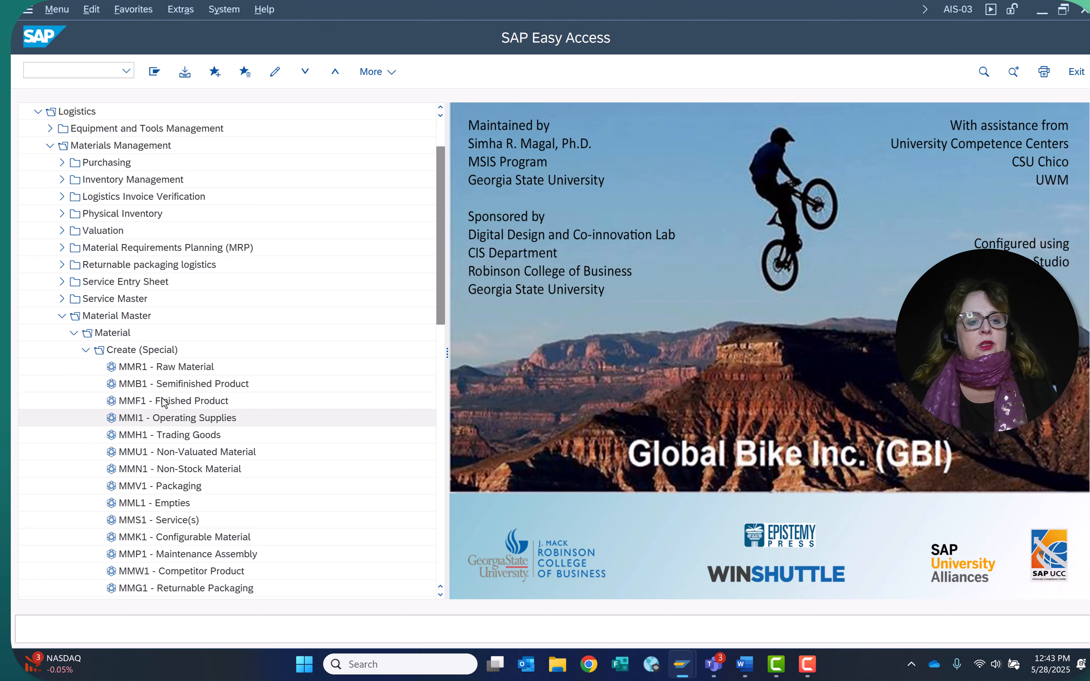
Add the MMH1 - Trading Goods transaction to the favorites and open it from there.
right_click(183, 436)
left_click(219, 517)
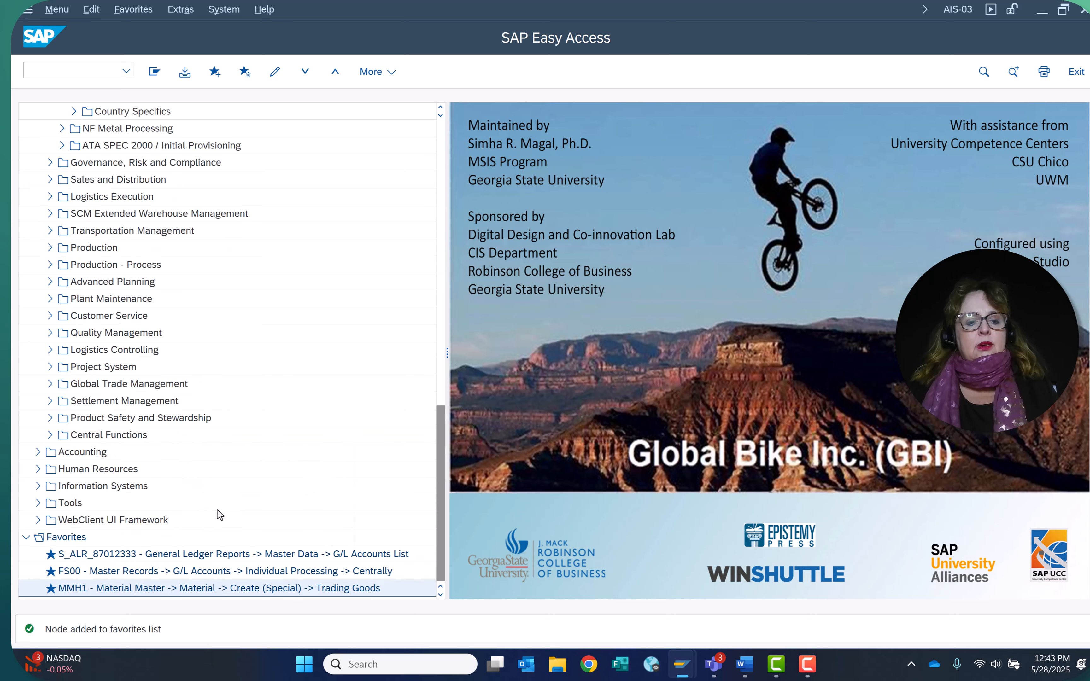
double_click(163, 588)
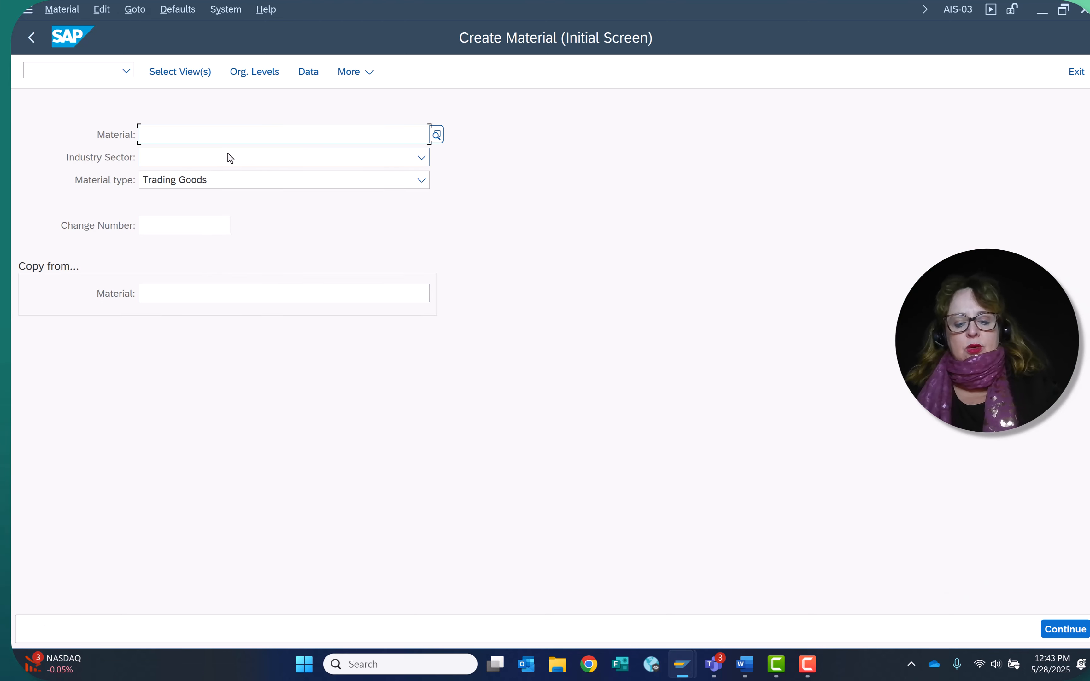
Enter olht03 as the new material and set its industry sector to Retail.
type("olht")
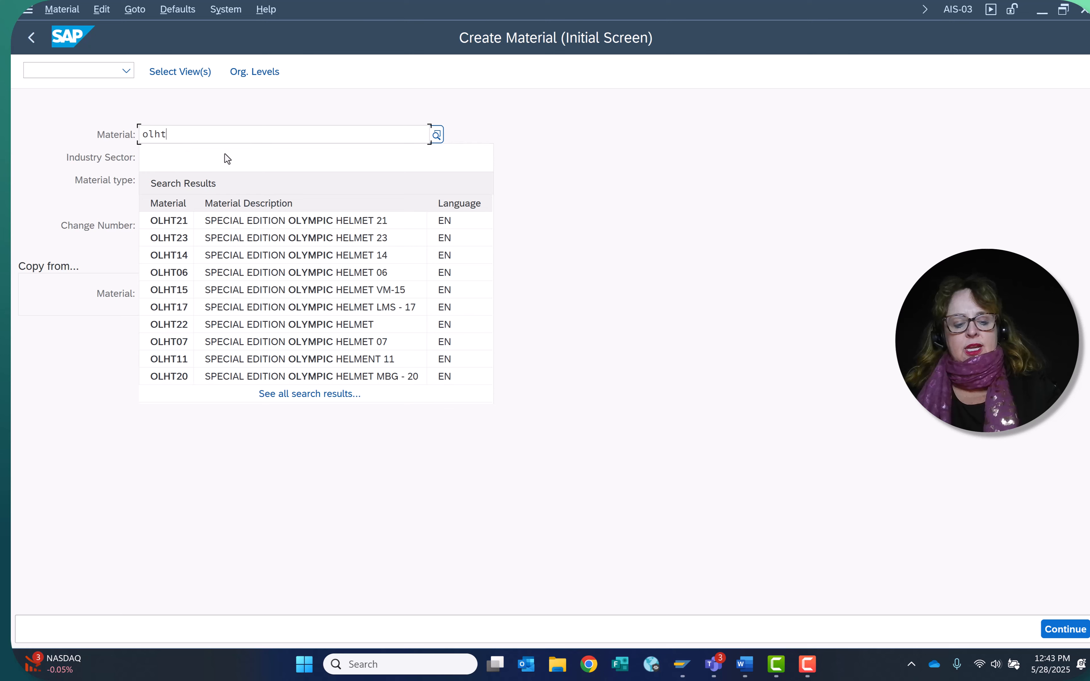
type("03")
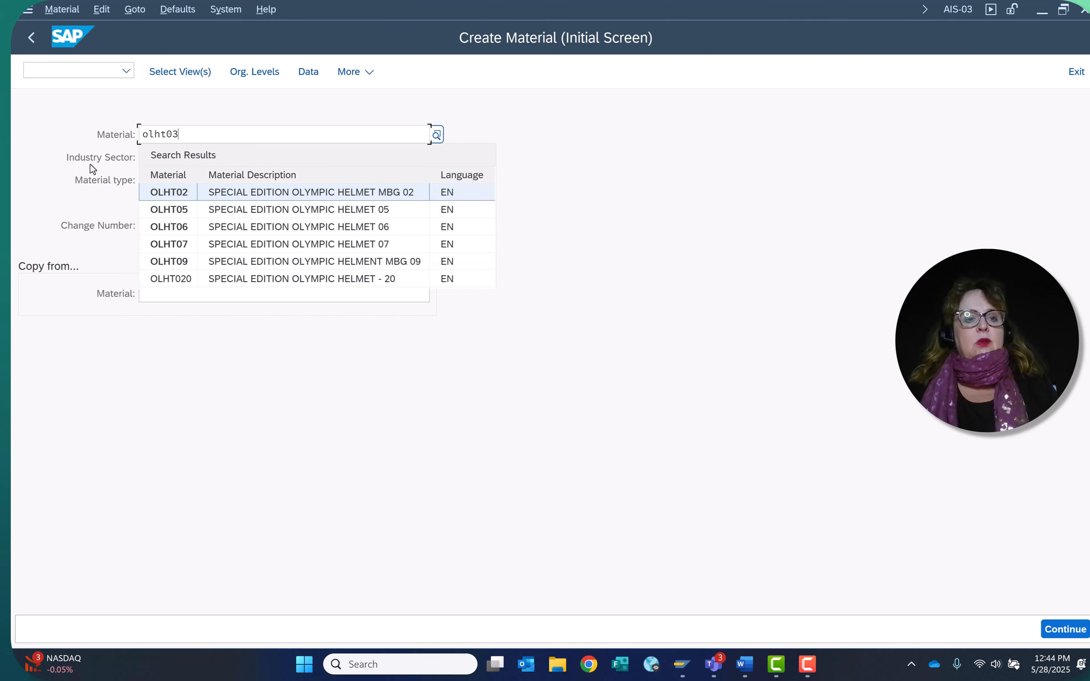
left_click(15, 157)
left_click(170, 159)
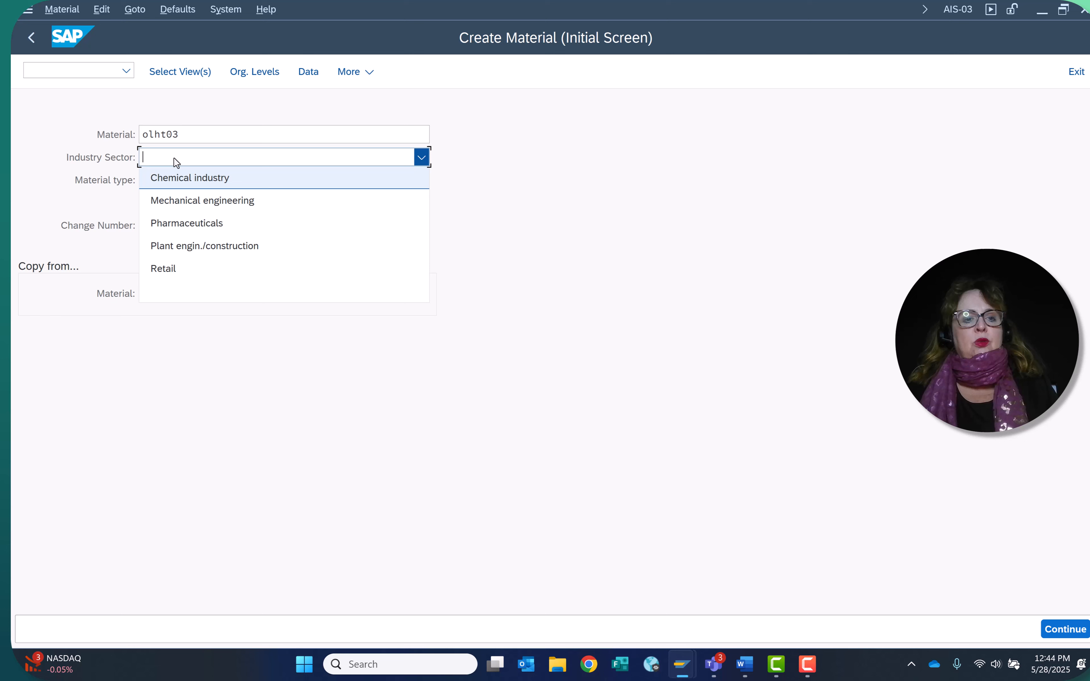
left_click(175, 263)
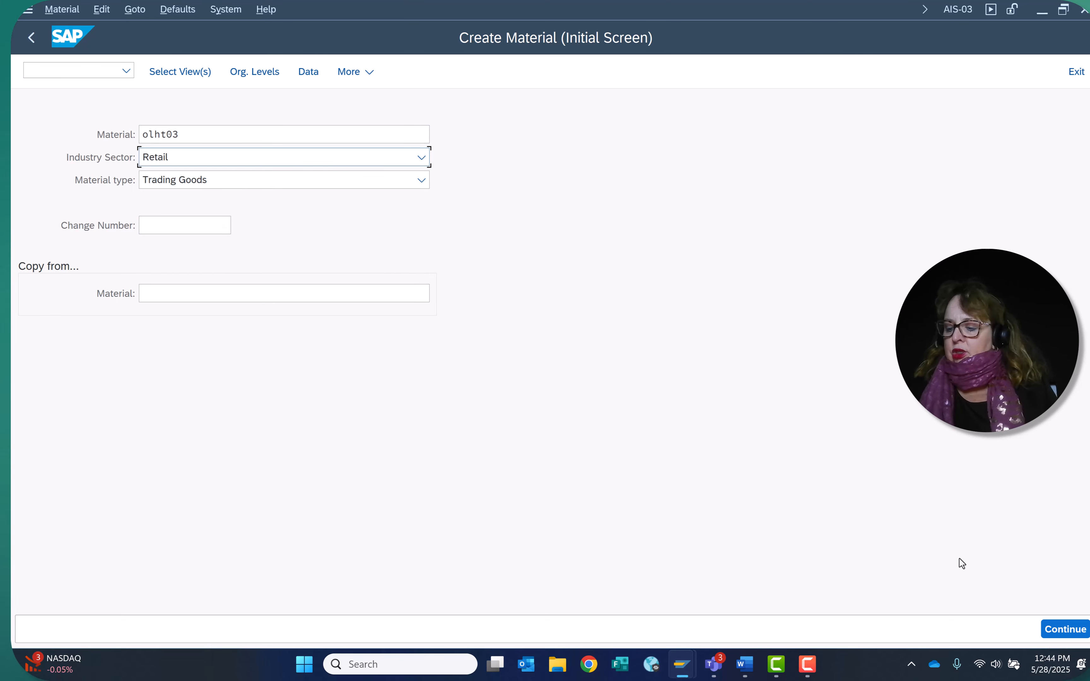
Select the views Basic Data 1, Purchasing, General Plant Data / Storage 1 and Accounting 1 for the material, and confirm the selection.
left_click(182, 73)
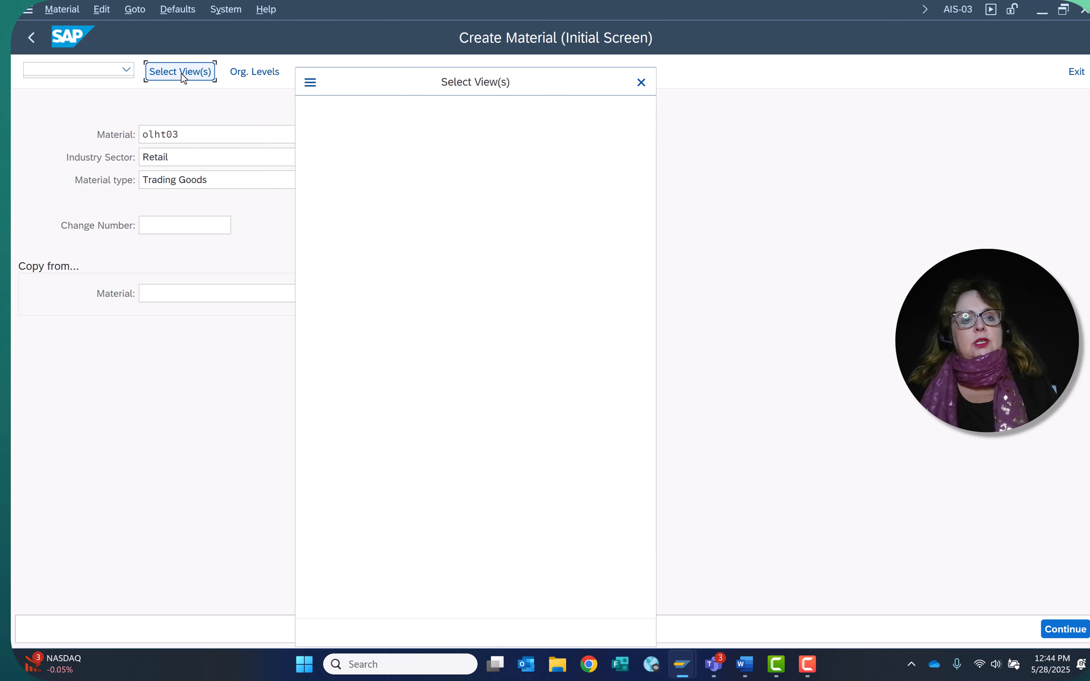
left_click(318, 150)
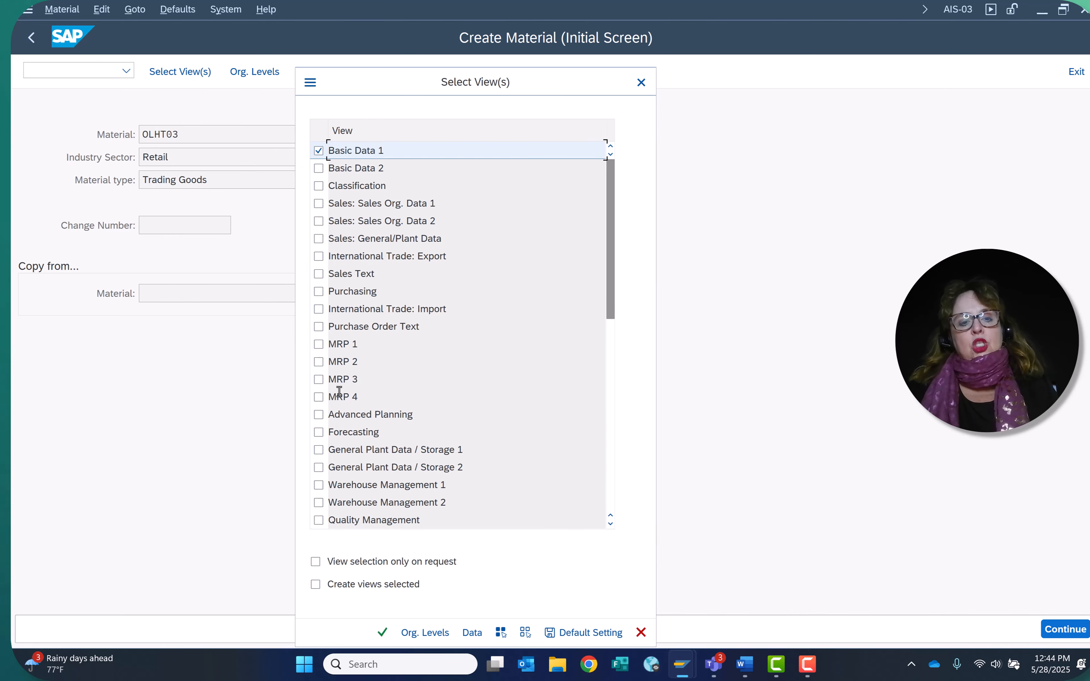
left_click(320, 292)
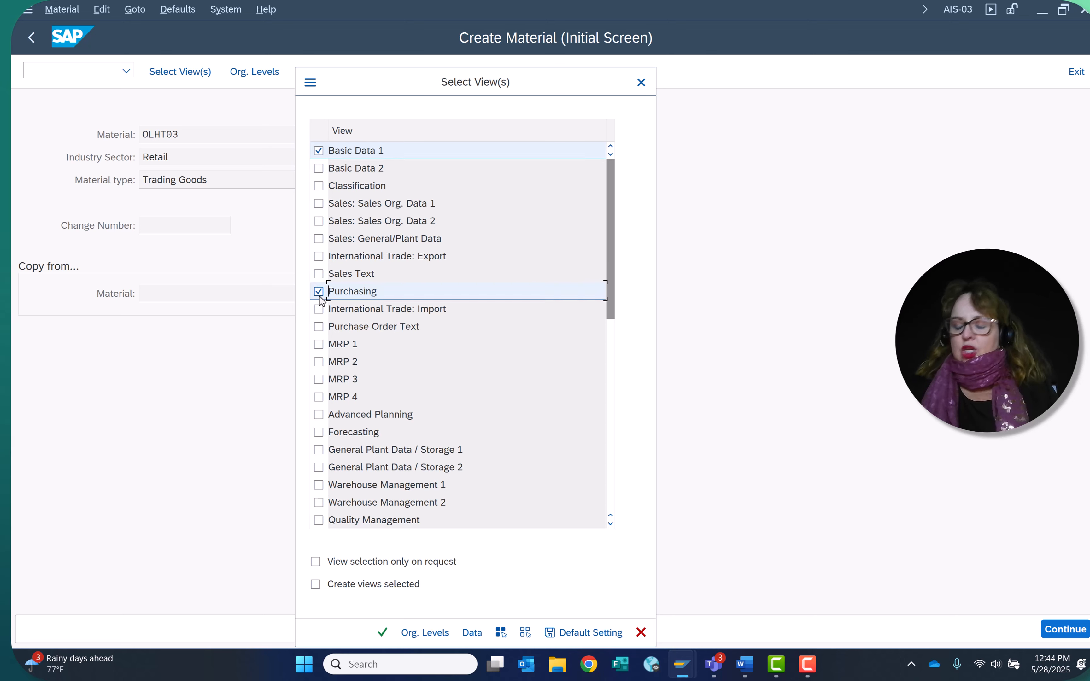
left_click(319, 450)
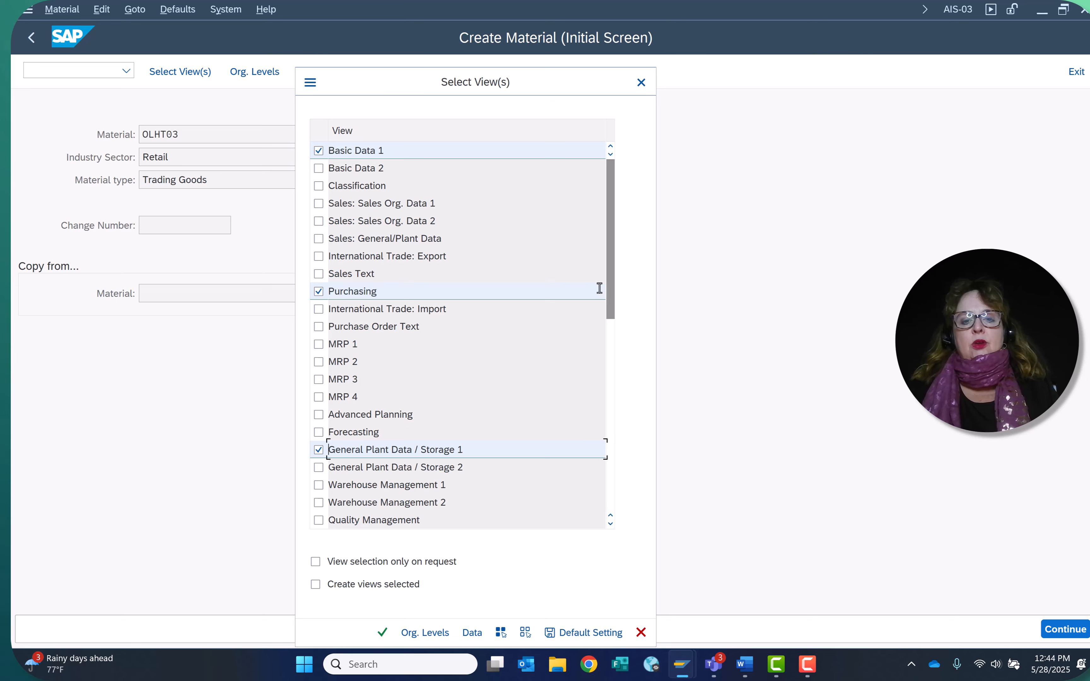
left_click_drag(609, 292, 622, 359)
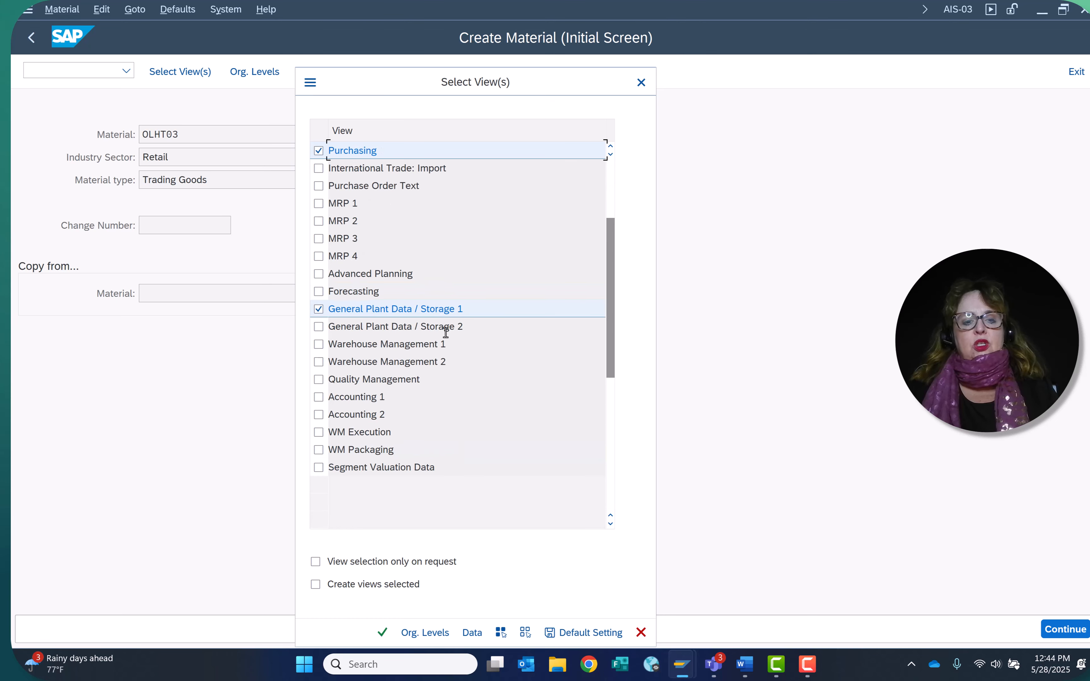
left_click(318, 397)
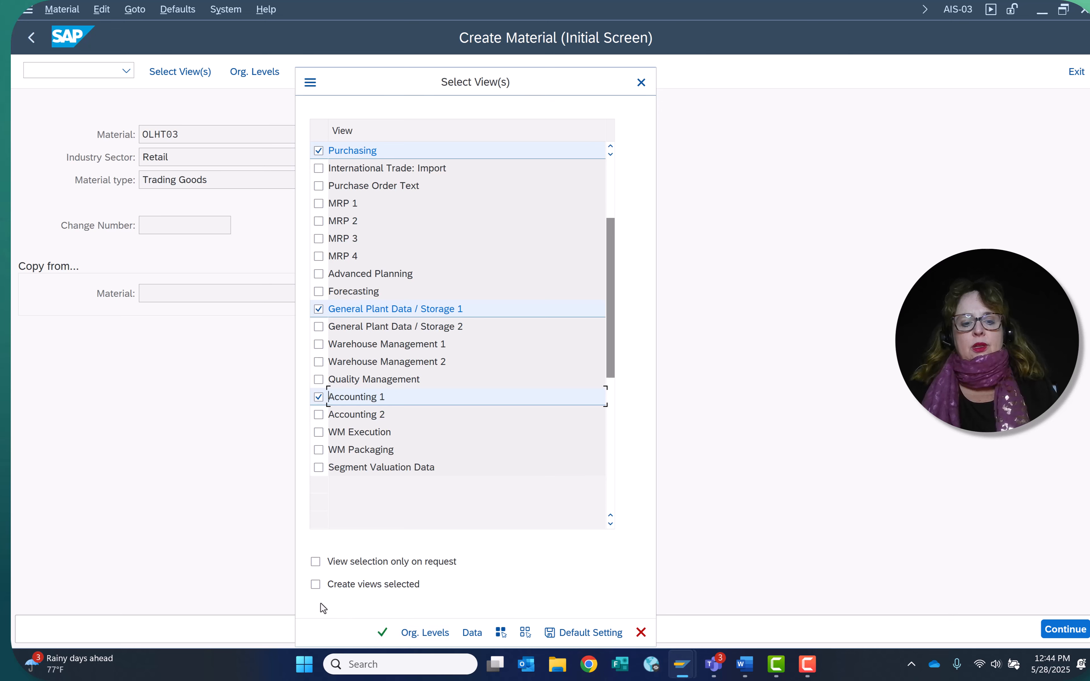
left_click(382, 631)
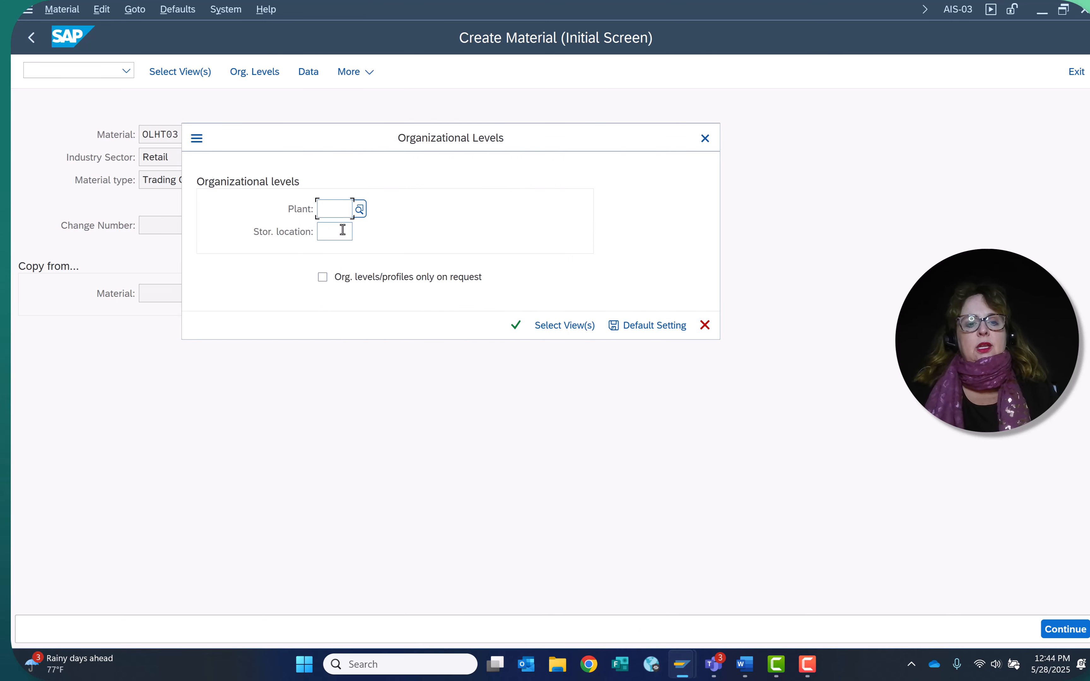
Set the organizational levels to plant MI03 and storage location TG03, save them as the default setting, and continue to the material data.
type("mi0")
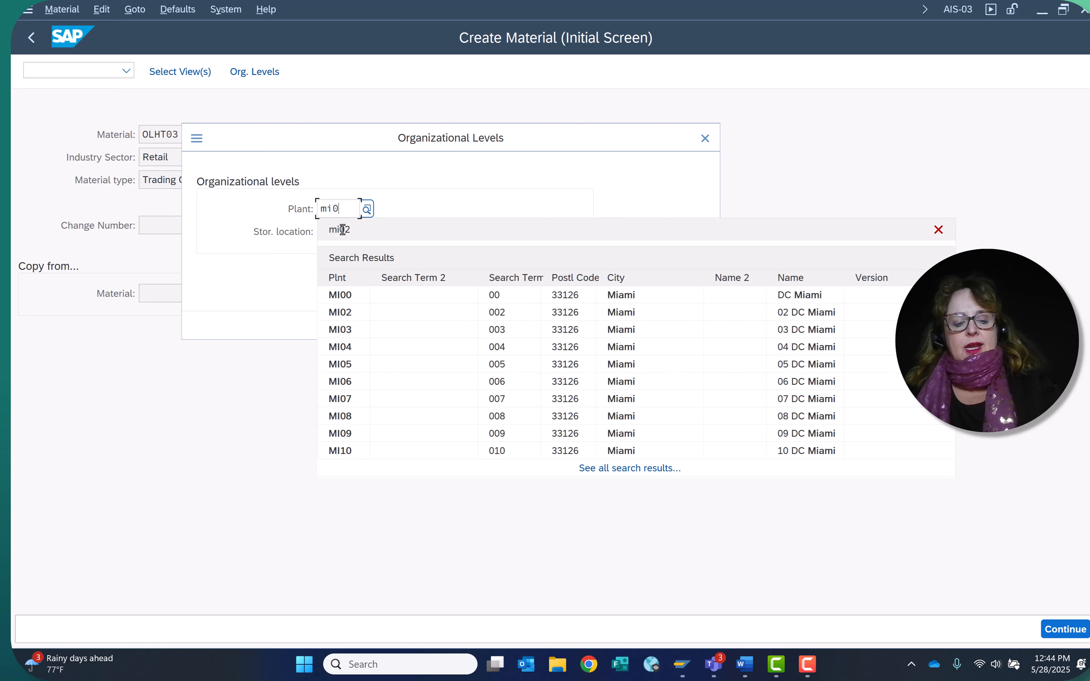
type("3")
left_click(320, 230)
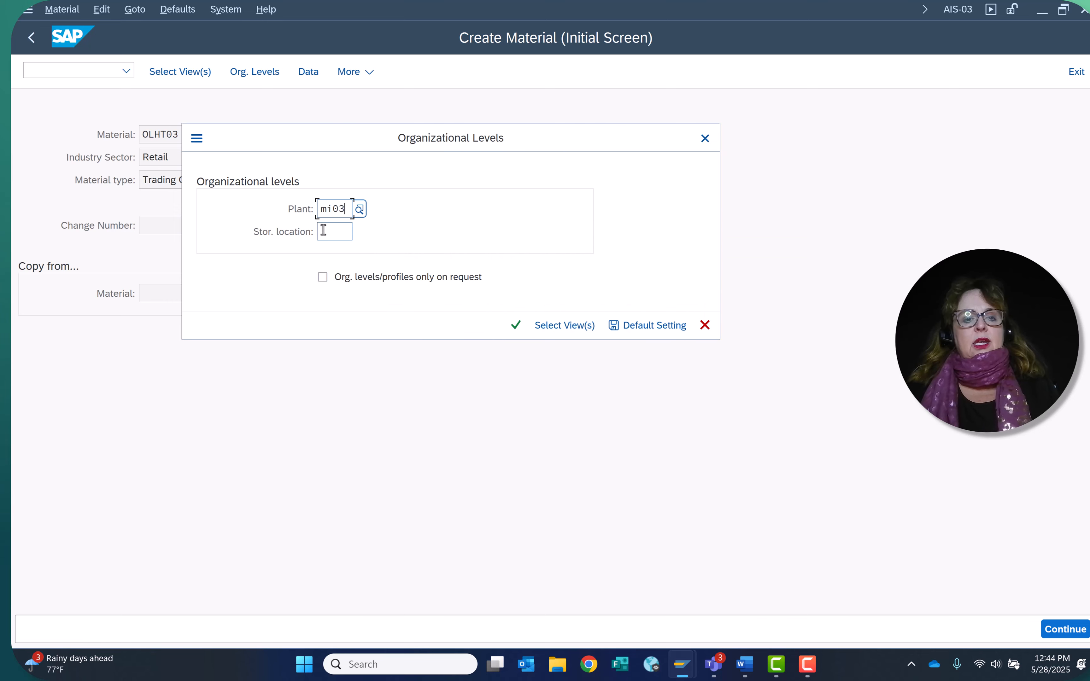
type("tg")
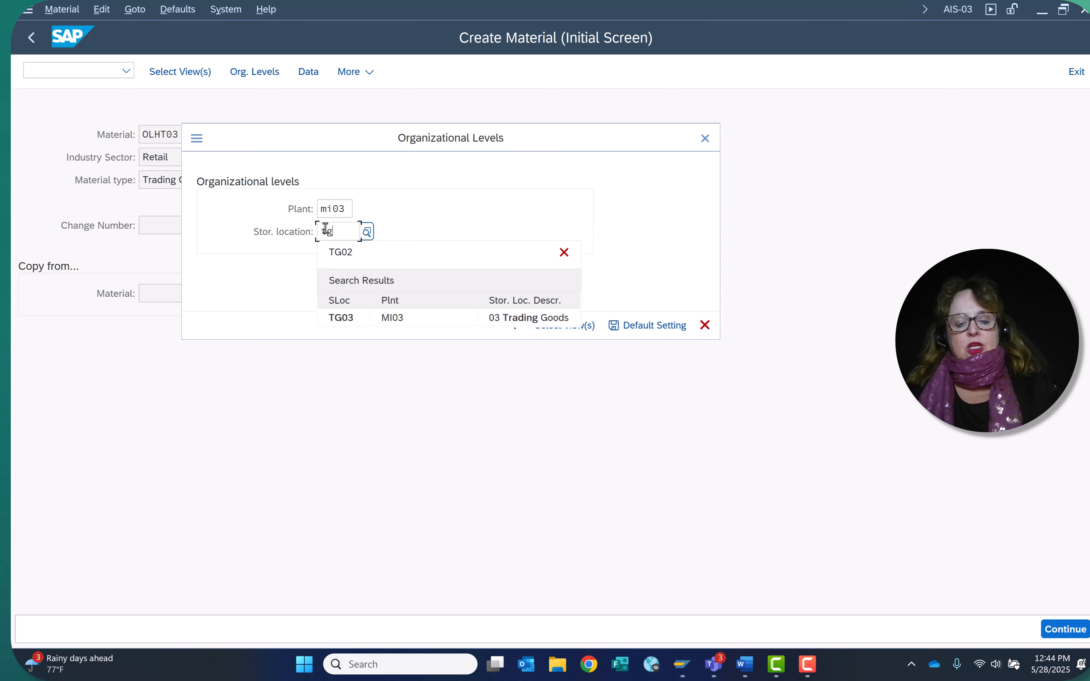
type("03")
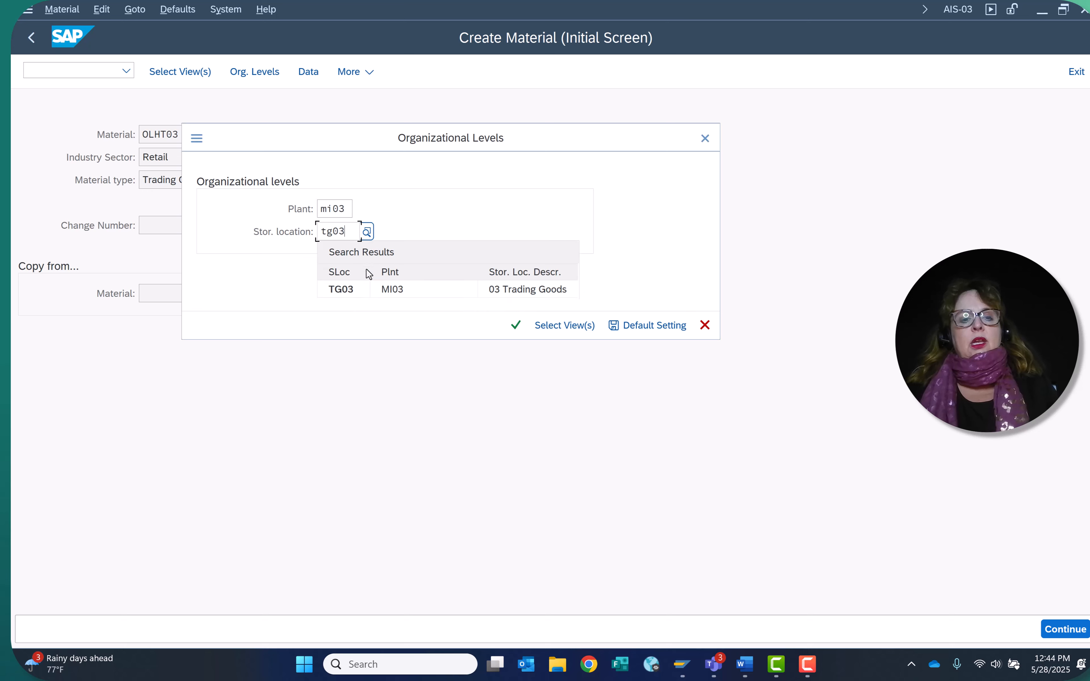
left_click(354, 288)
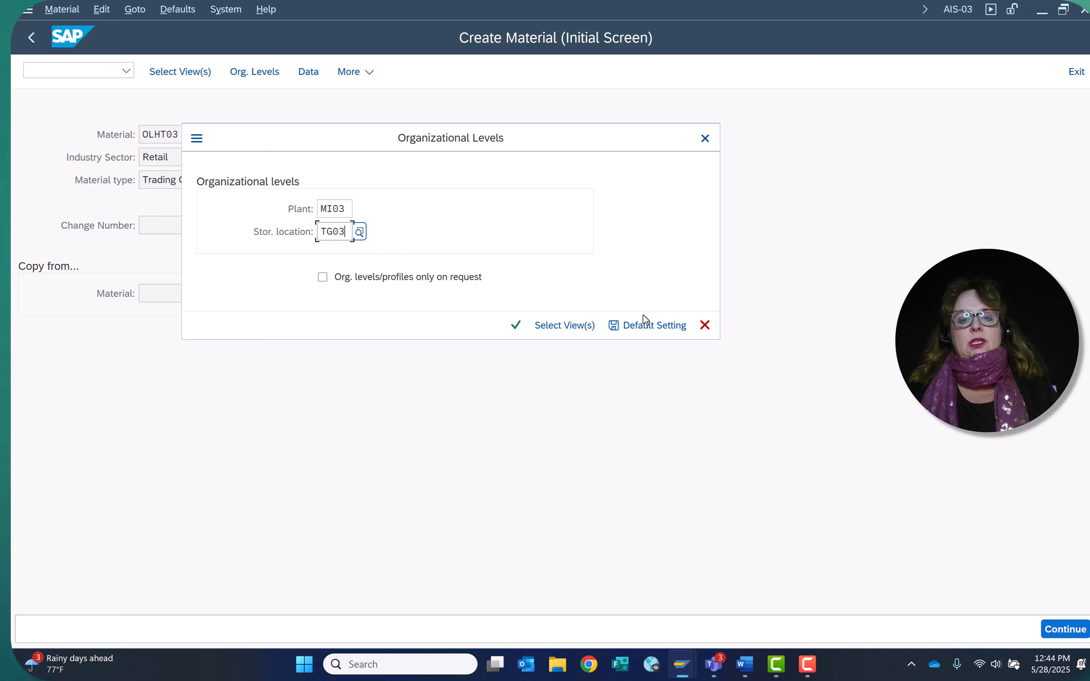
left_click(639, 325)
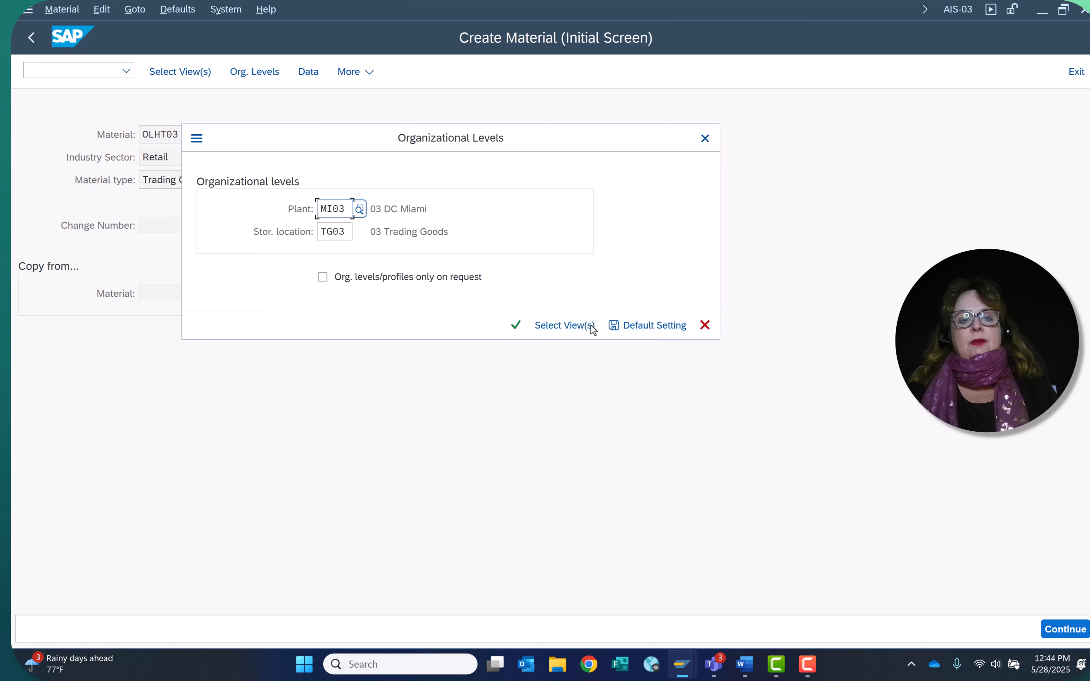
left_click(516, 325)
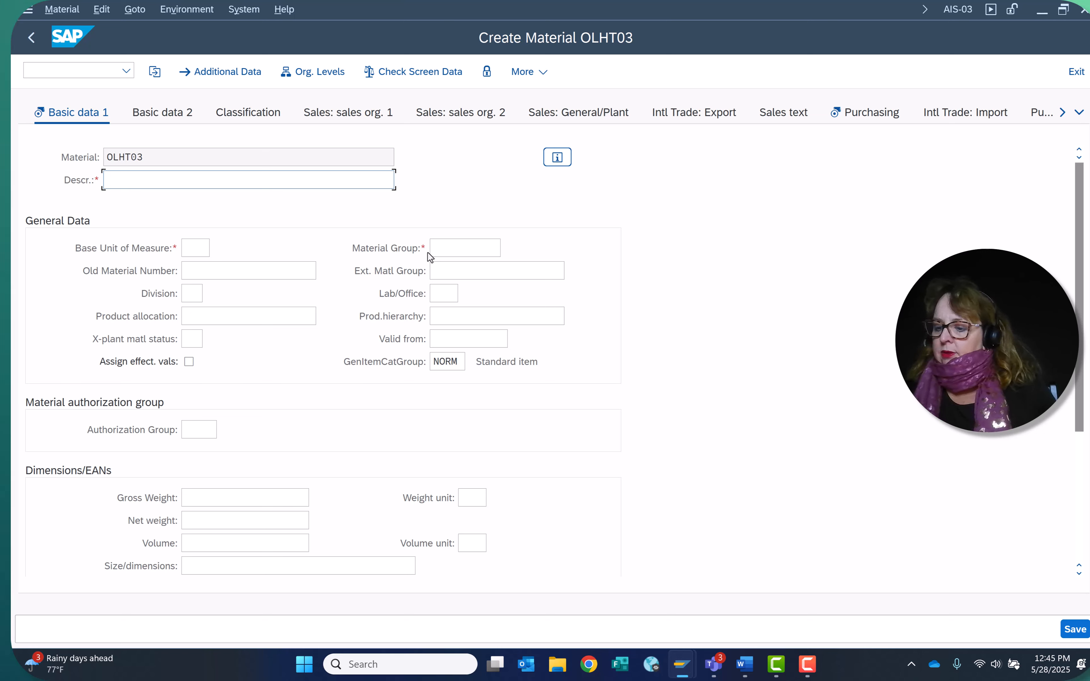
Enter the material description "Special Edition Olympic Helmet MBG 03".
type("S")
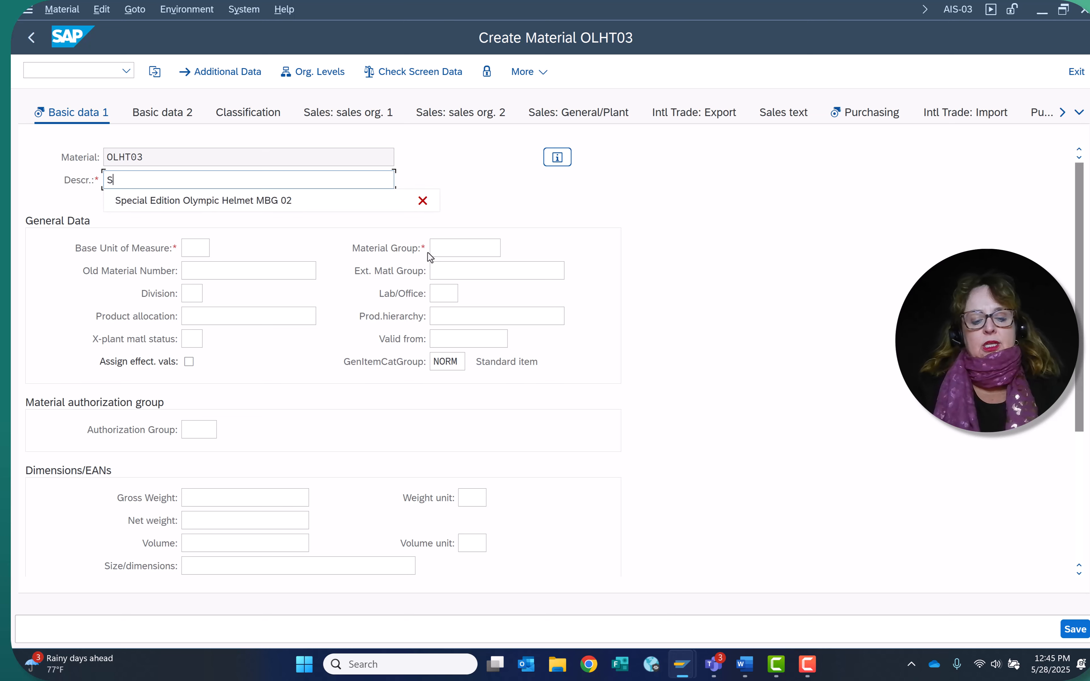
type("pecial Ed")
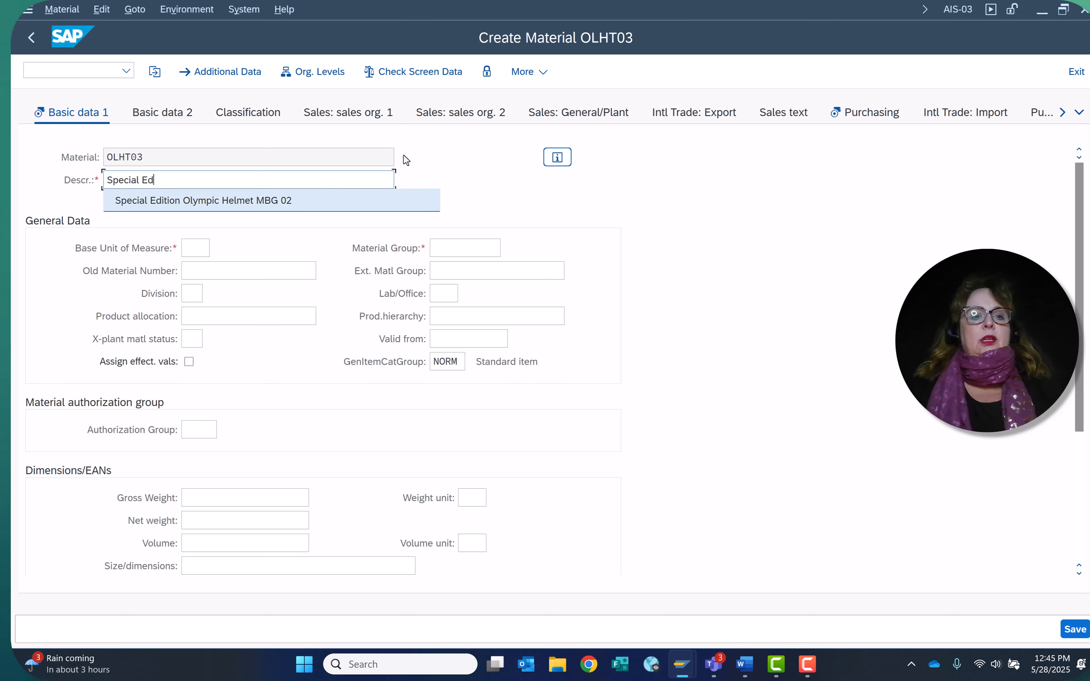
left_click(266, 208)
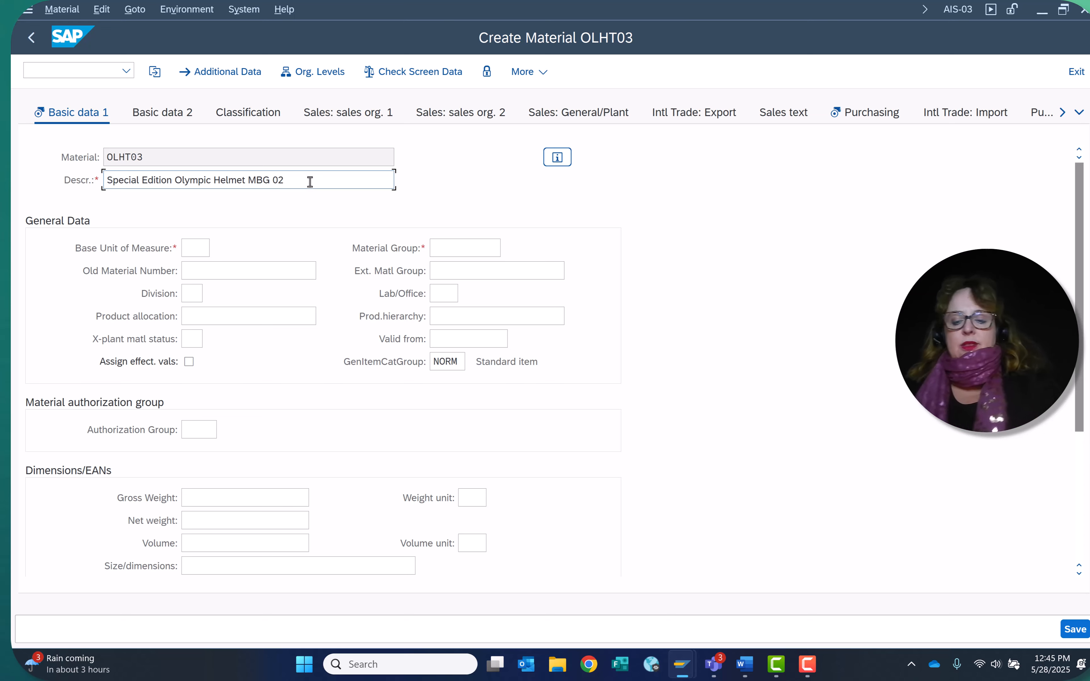
key("BackSpace")
type("3")
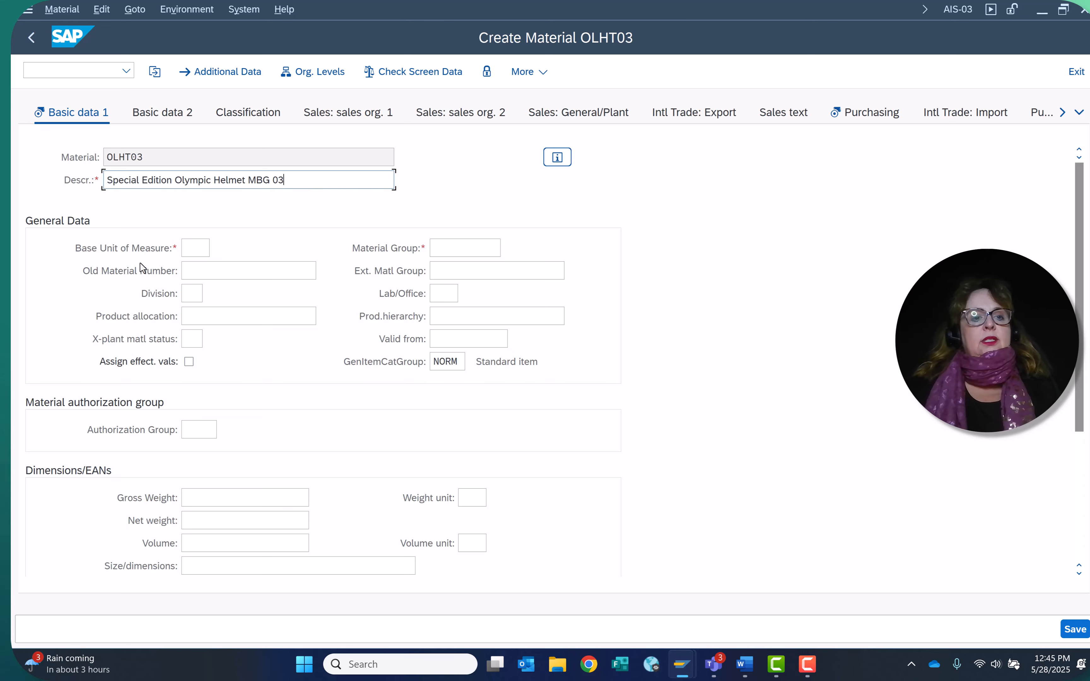
Set the material's base unit of measure to ea.
left_click(198, 246)
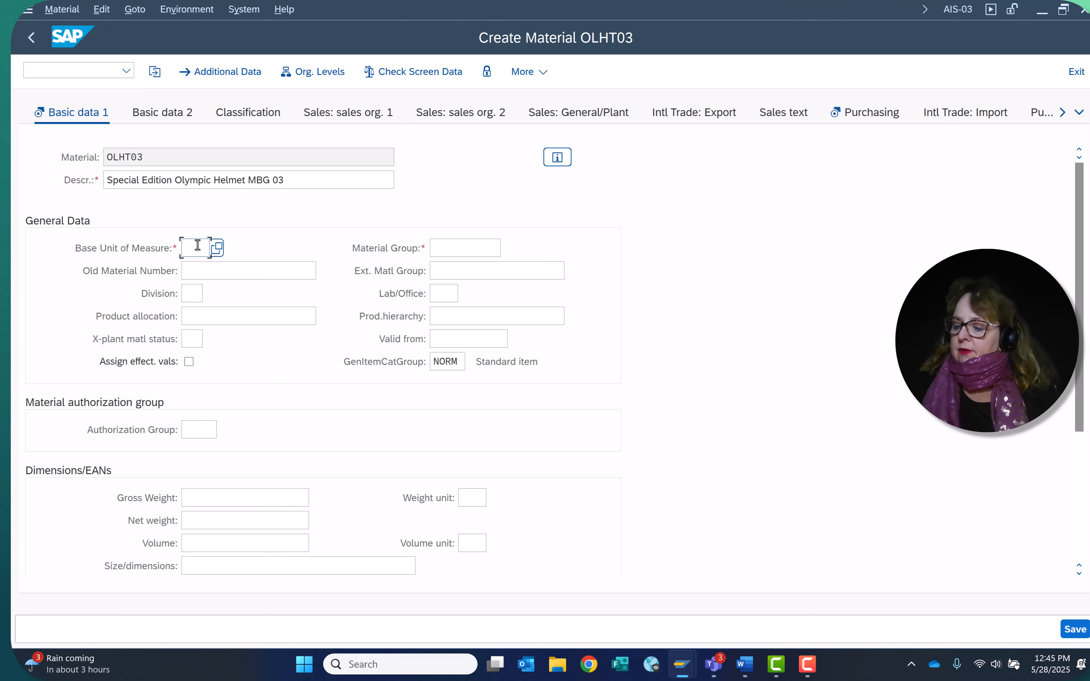
type("e")
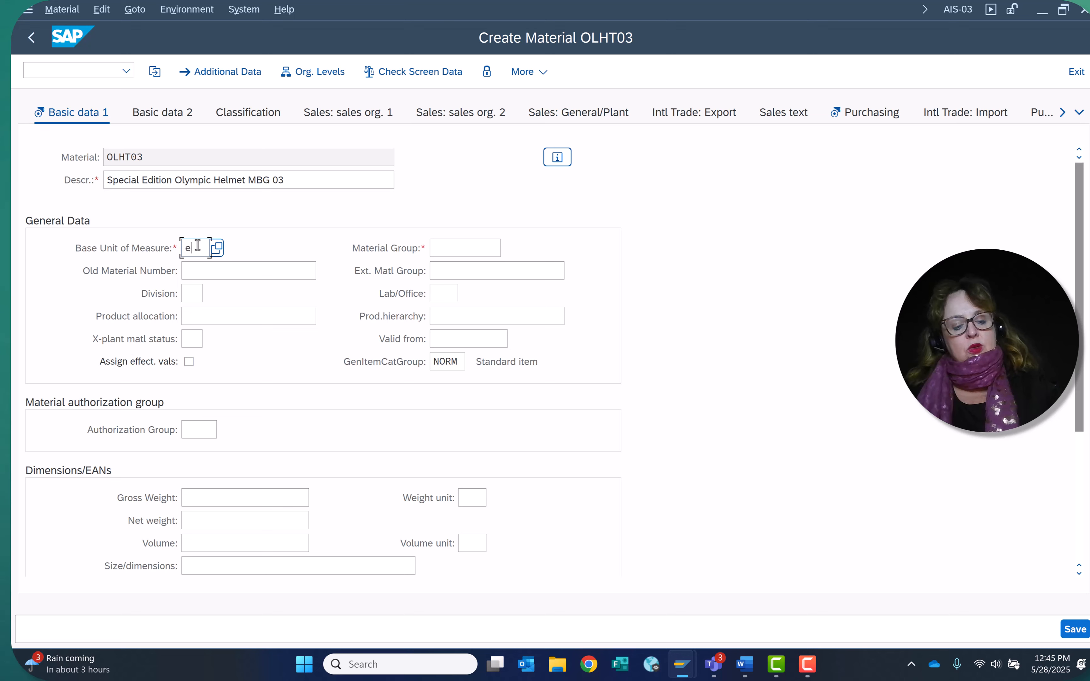
type("a")
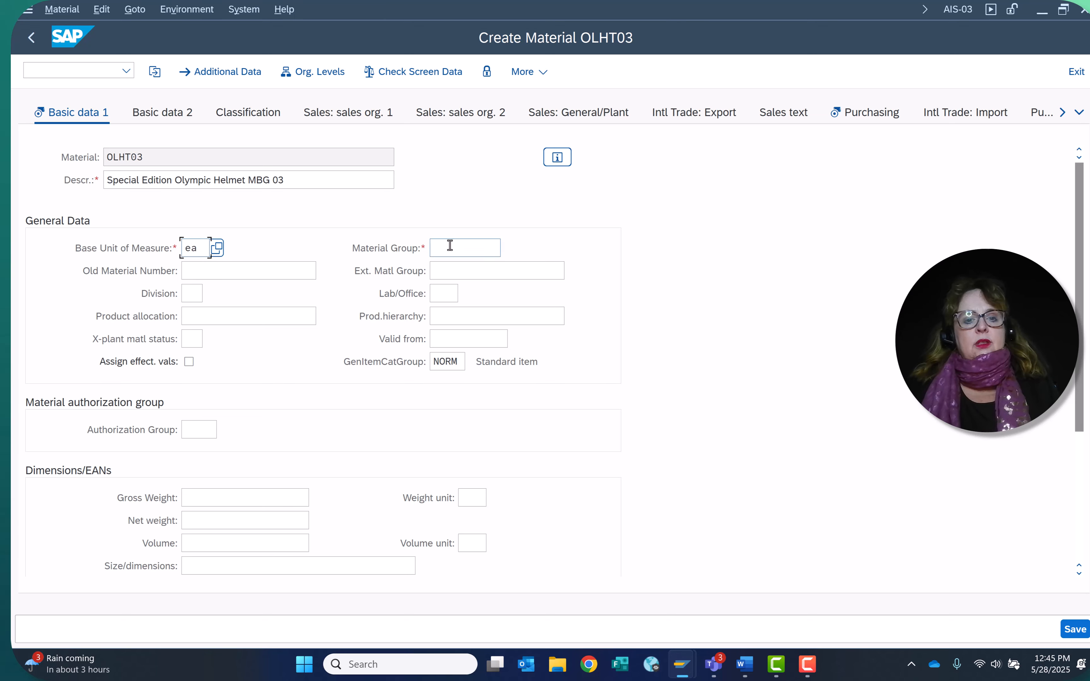
Set the material group to SFTY, Safety Gear, chosen from the available material groups.
left_click(450, 245)
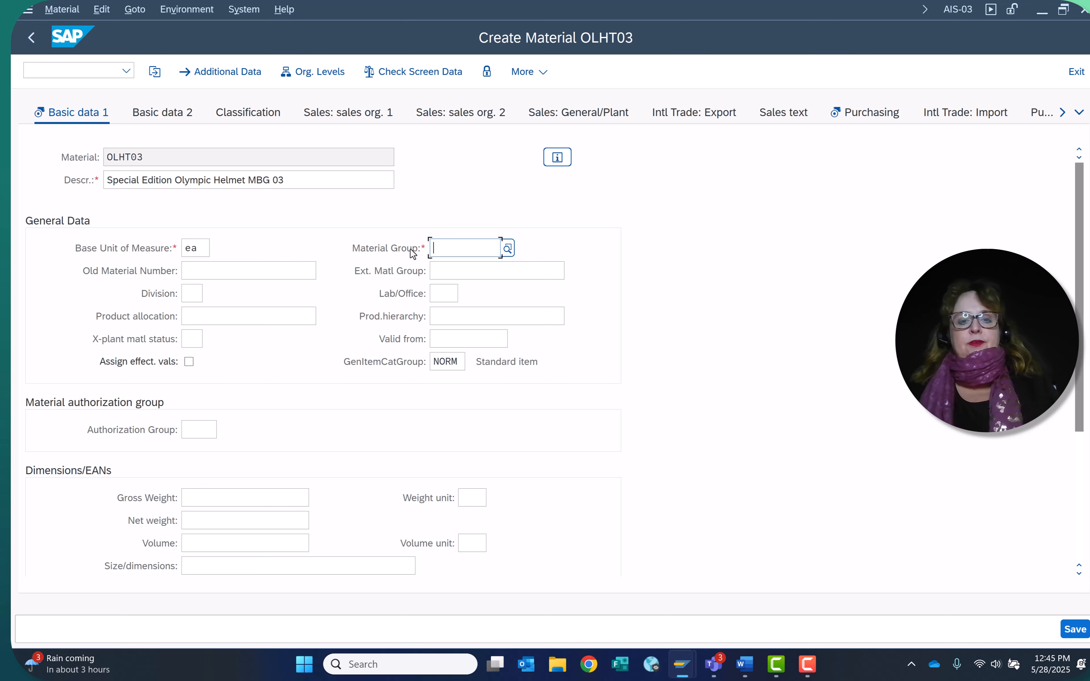
left_click(508, 248)
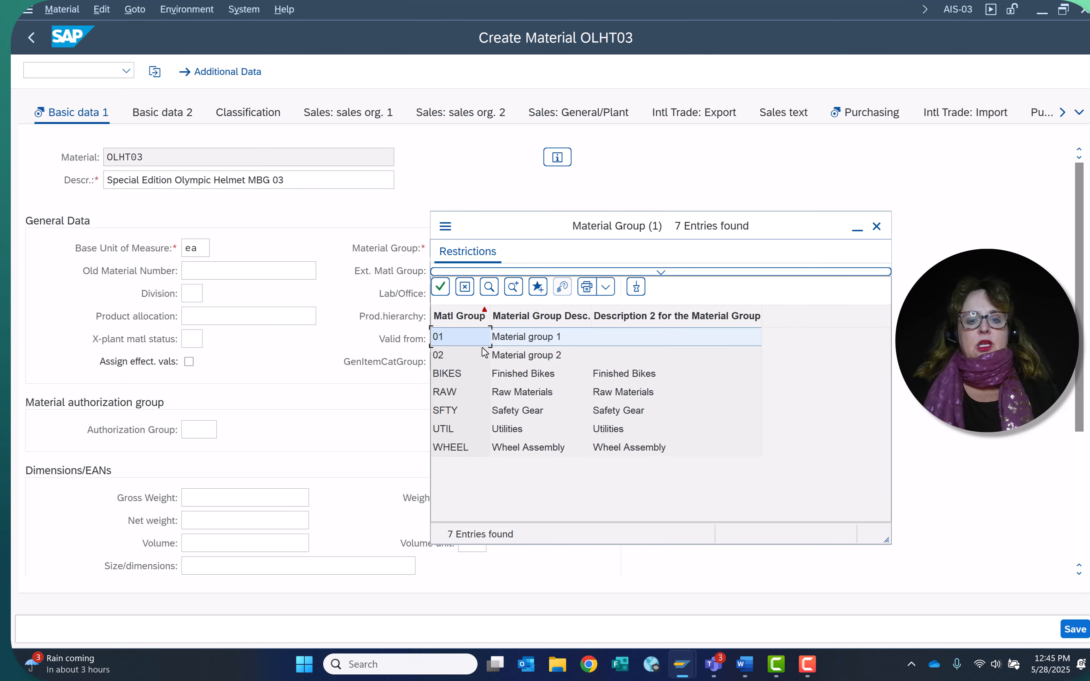
left_click(441, 400)
double_click(443, 411)
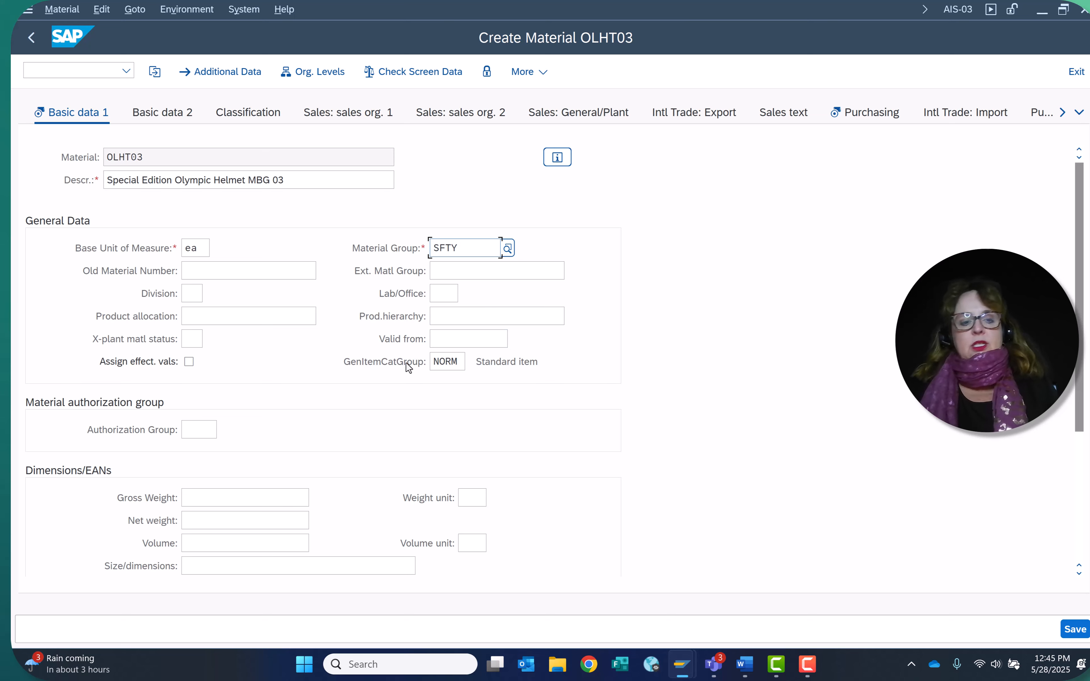
Set both the gross weight and the net weight to 8, with oz as the weight unit.
left_click(216, 505)
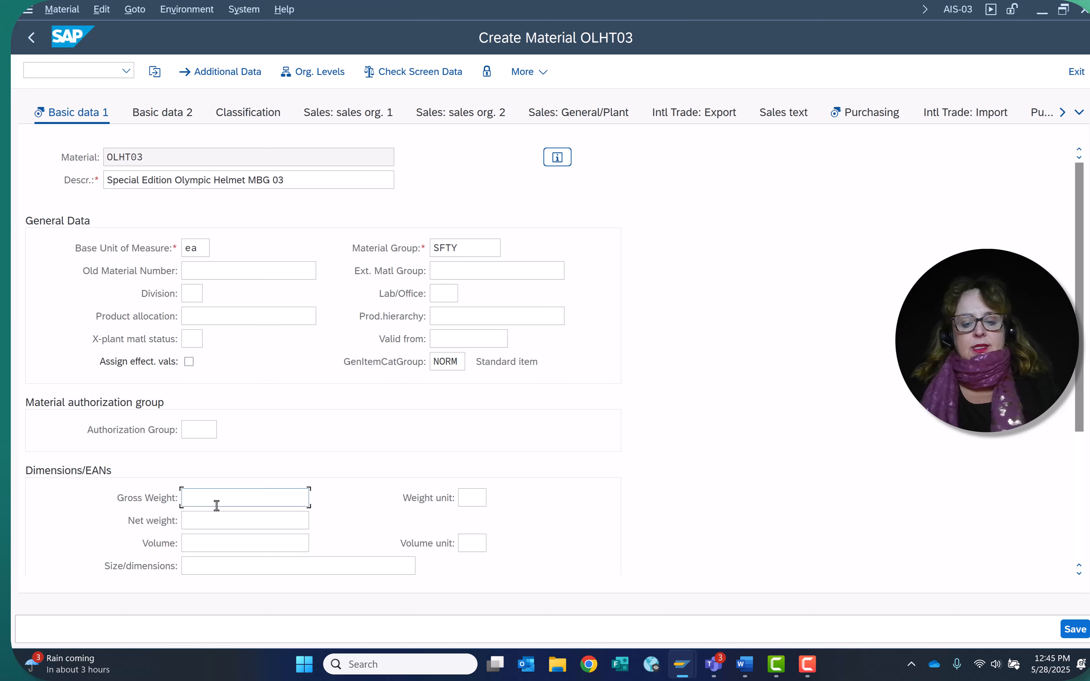
type("9")
key("BackSpace")
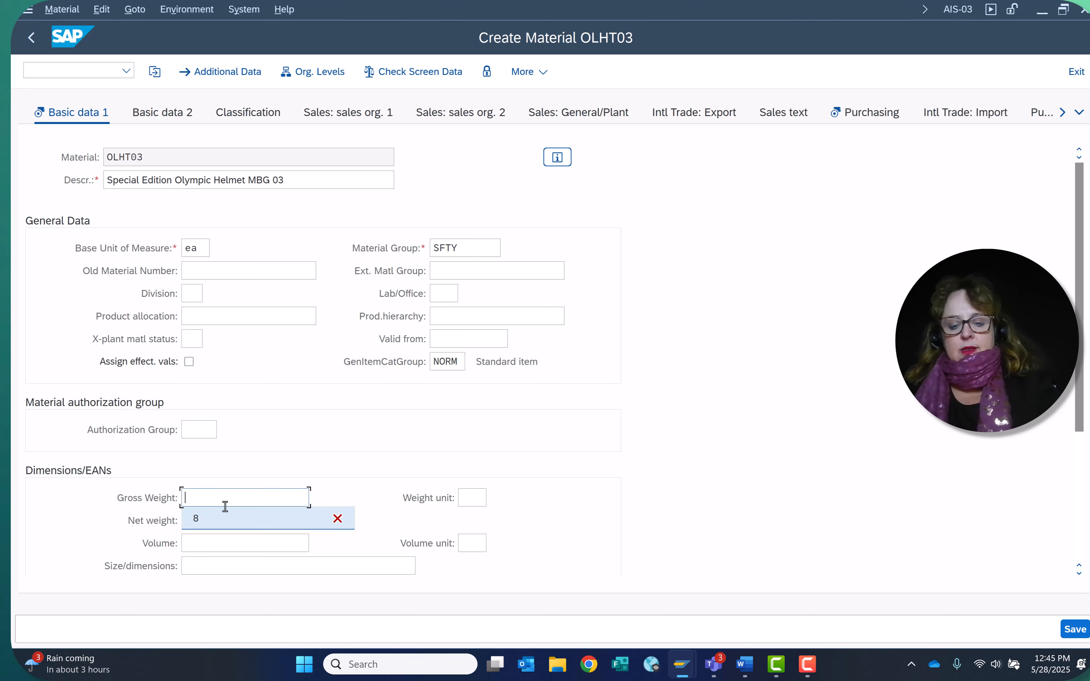
type("8")
left_click(241, 525)
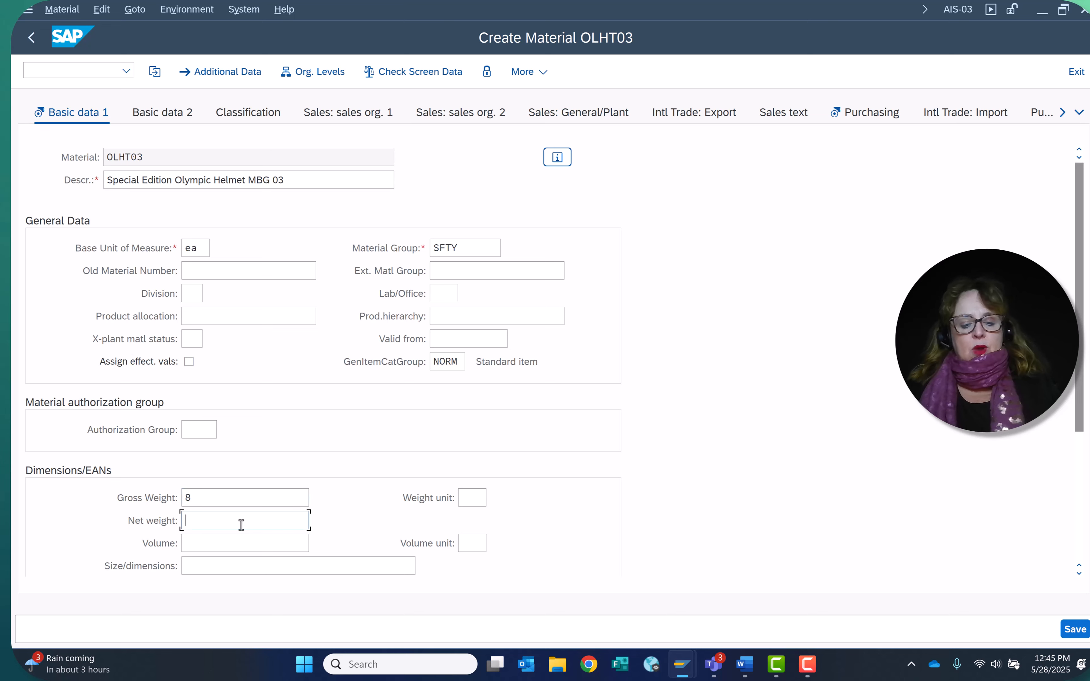
type("9")
left_click(472, 496)
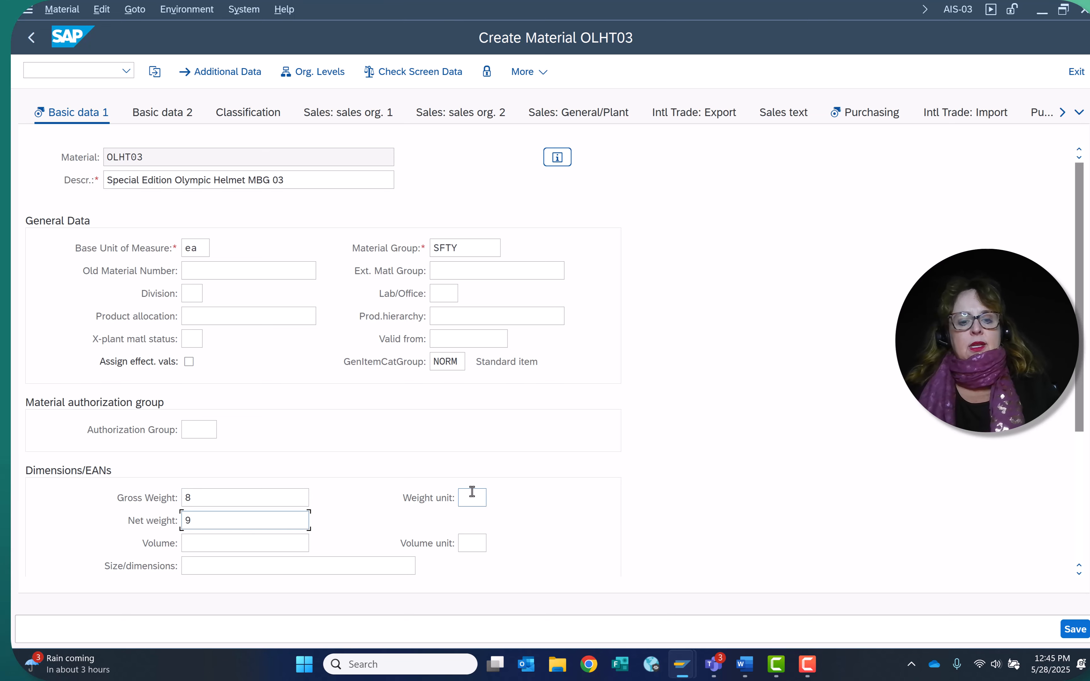
type("oz")
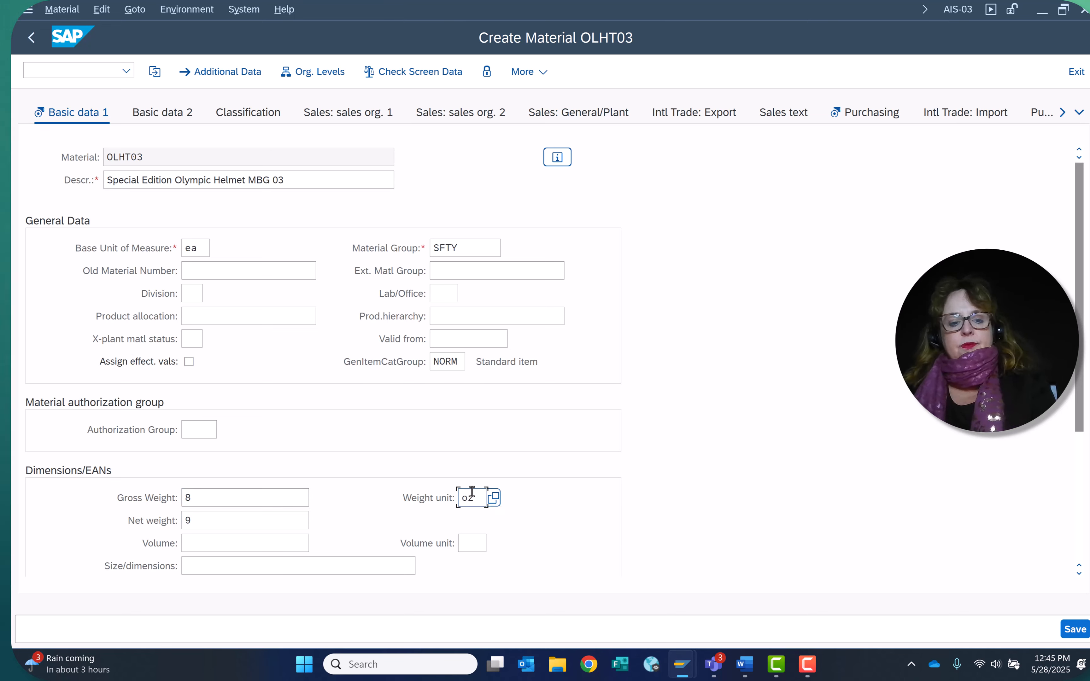
key("Return")
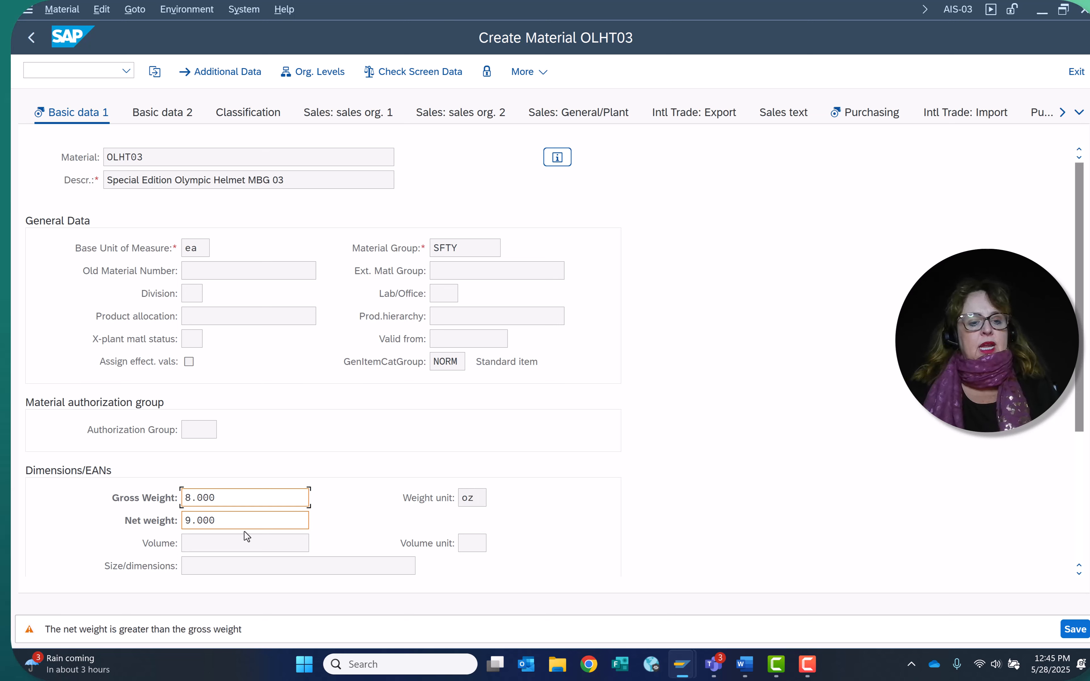
left_click_drag(246, 524, 92, 526)
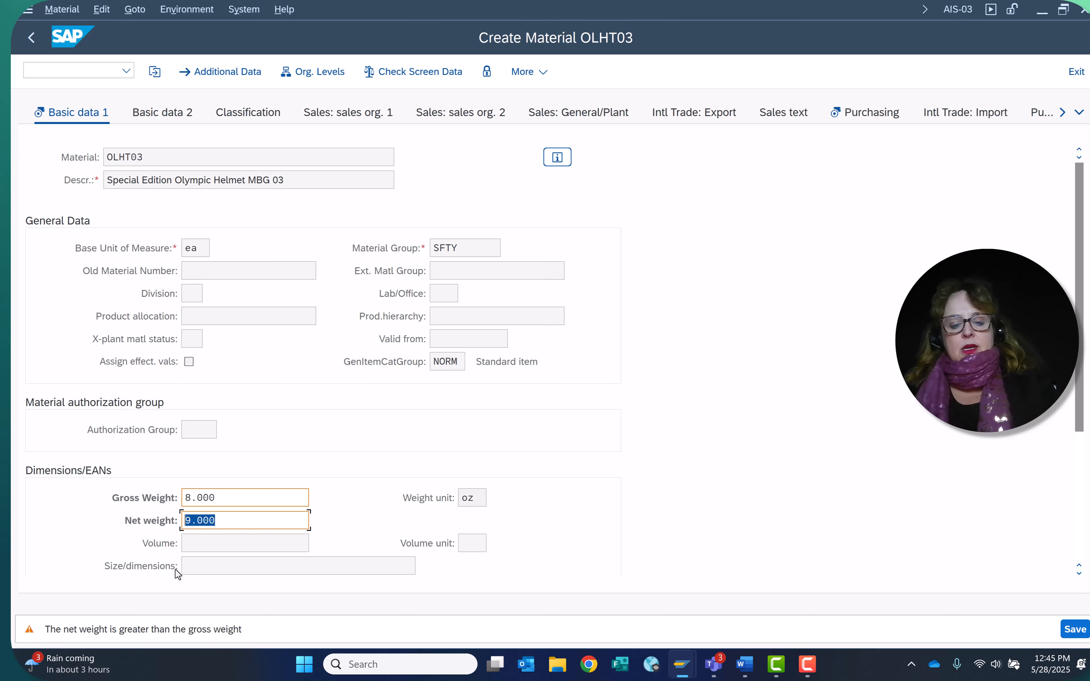
type("8")
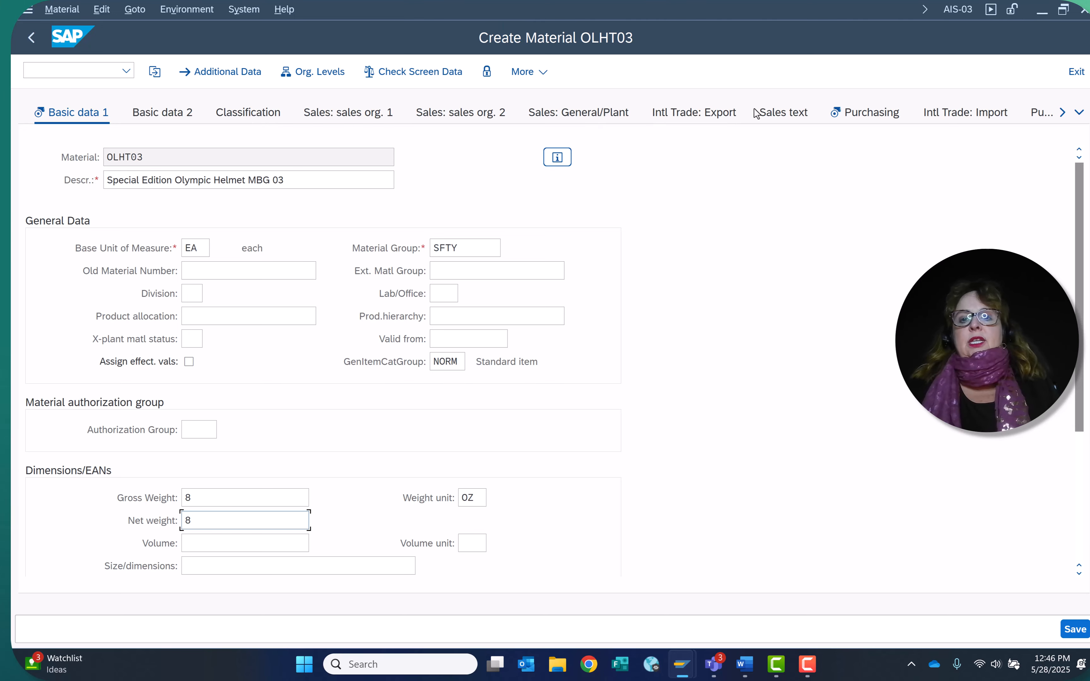
Set the purchasing group to N03 in the Purchasing view and continue to the Plant data / stor. 1 view.
left_click(863, 115)
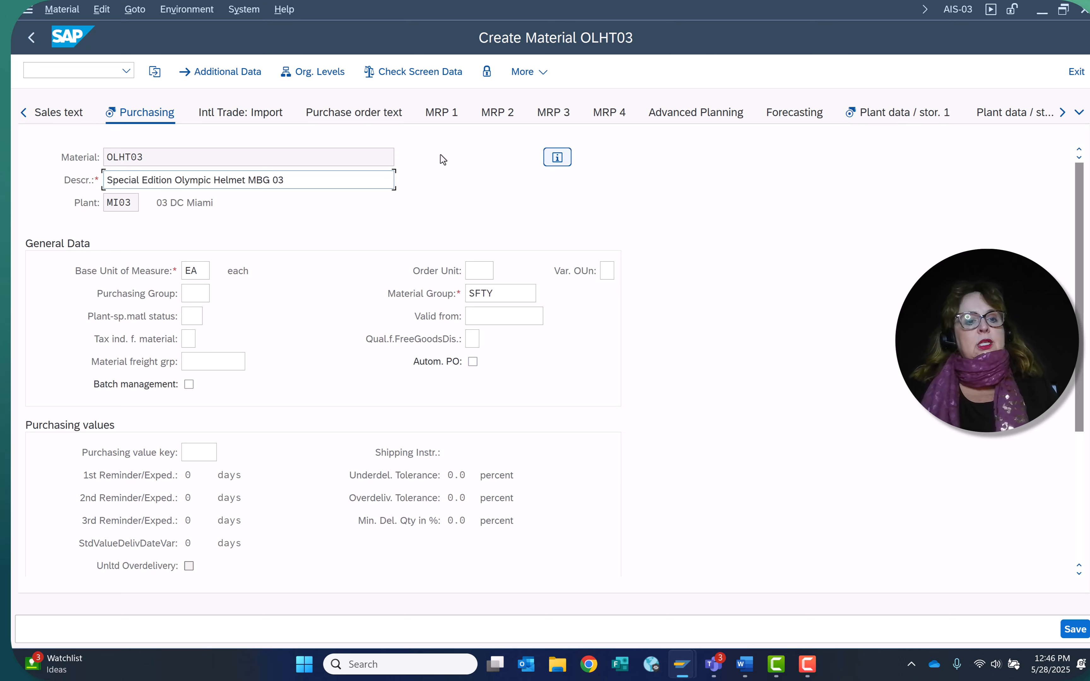
left_click(192, 295)
type("n")
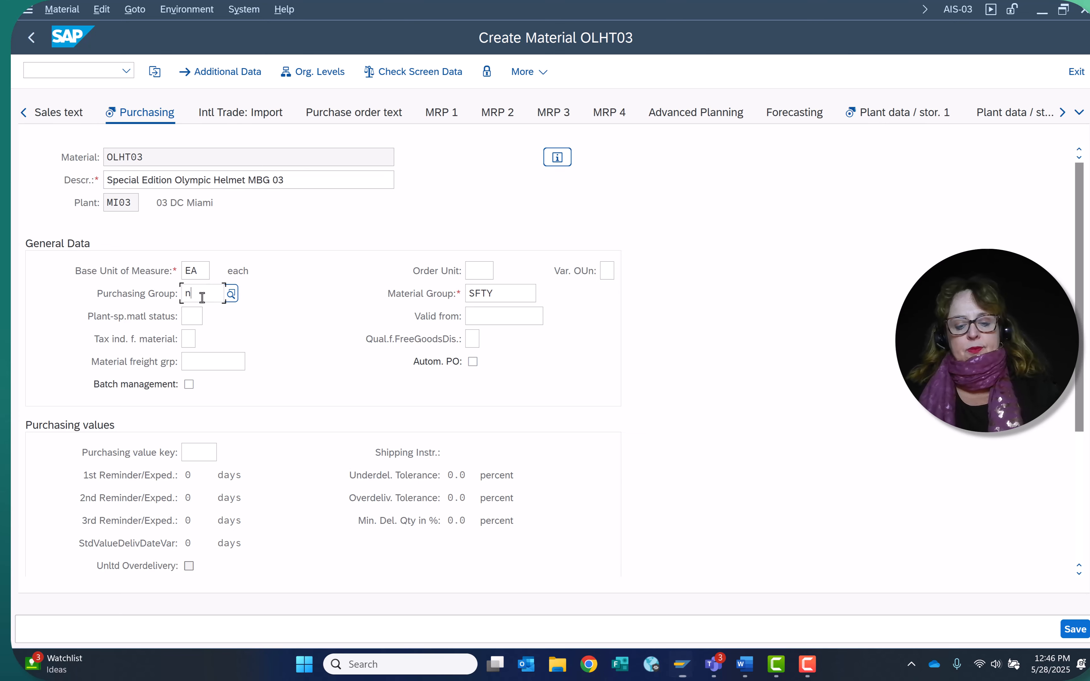
type("03")
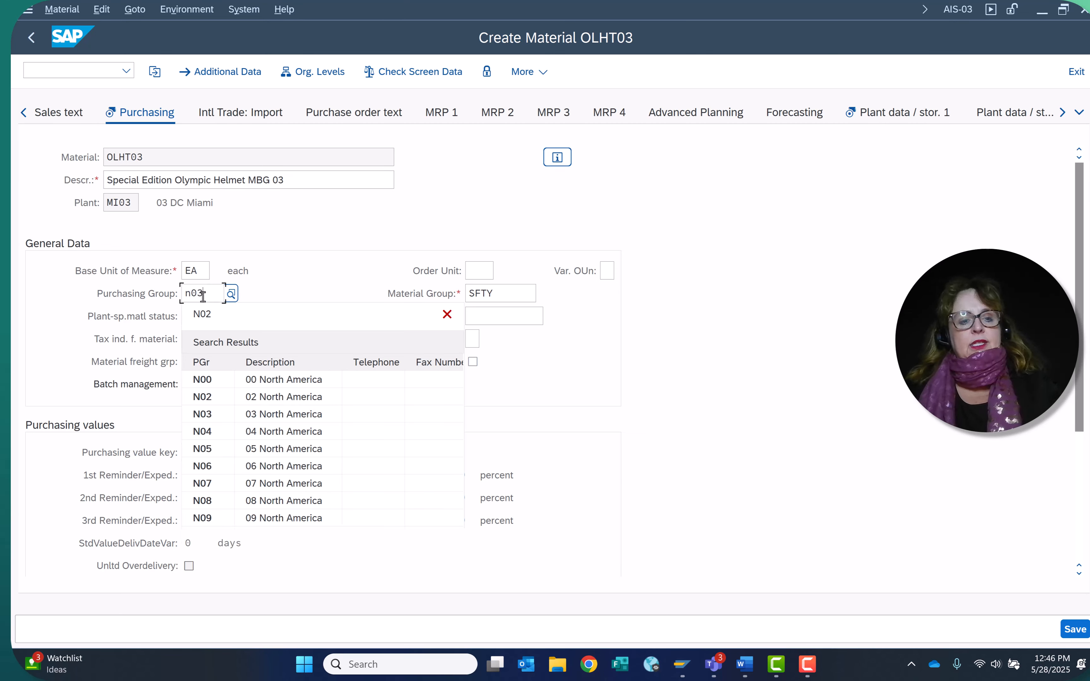
key("Return")
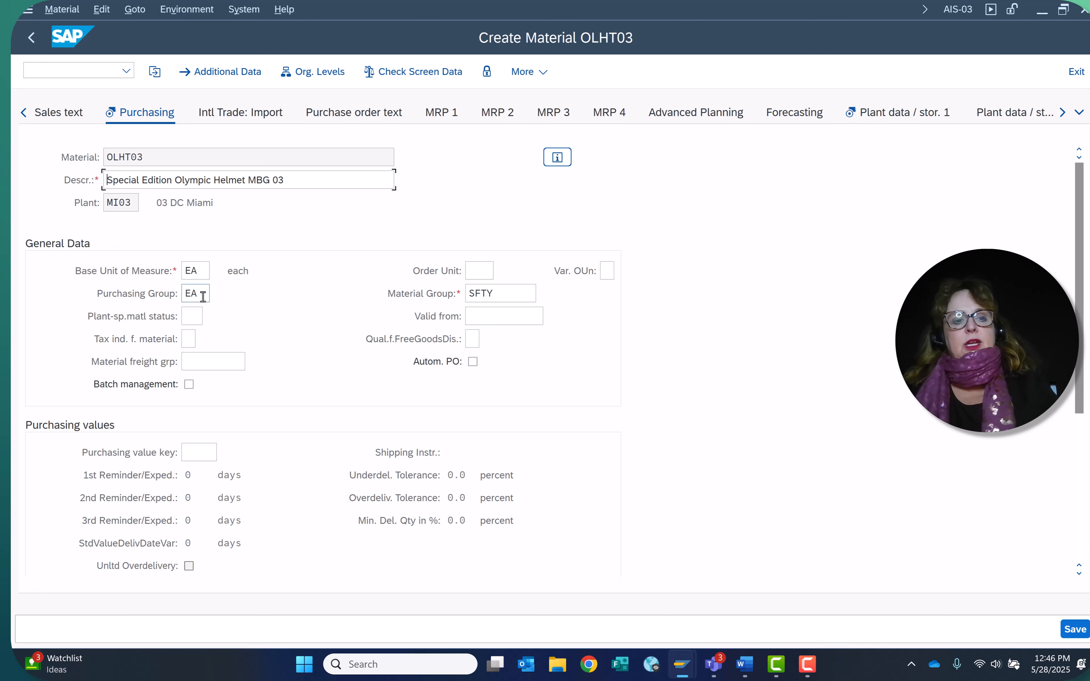
key("Return")
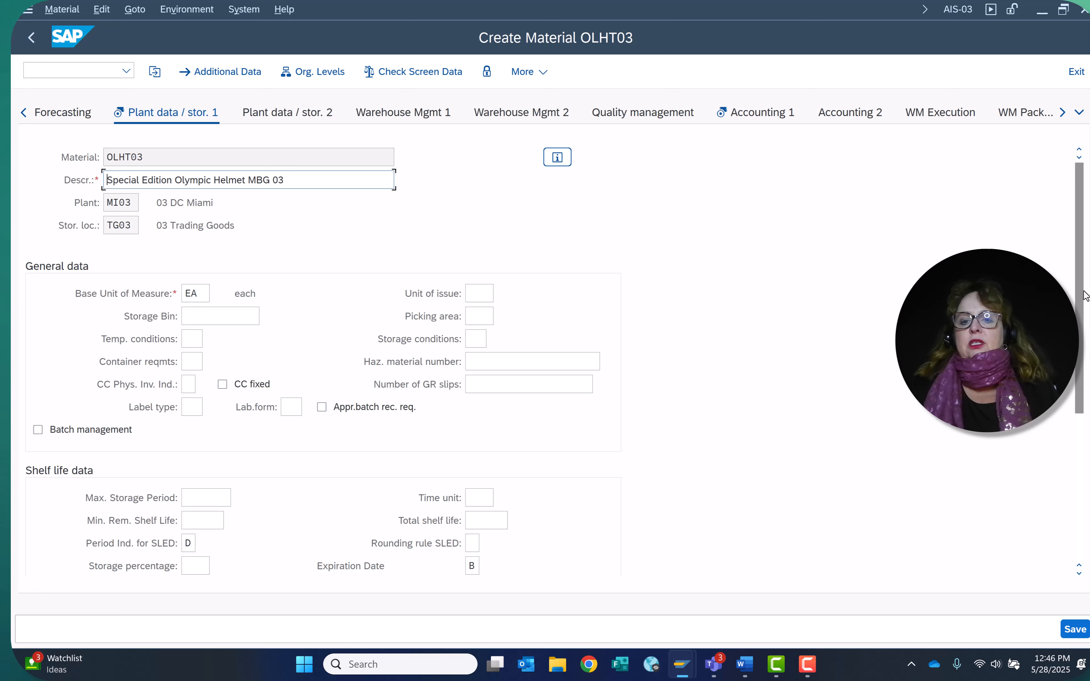
Review the available storage conditions in the plant storage data and close the list without choosing one.
left_click_drag(1085, 295, 1085, 339)
scroll(1085, 341, "up", 2)
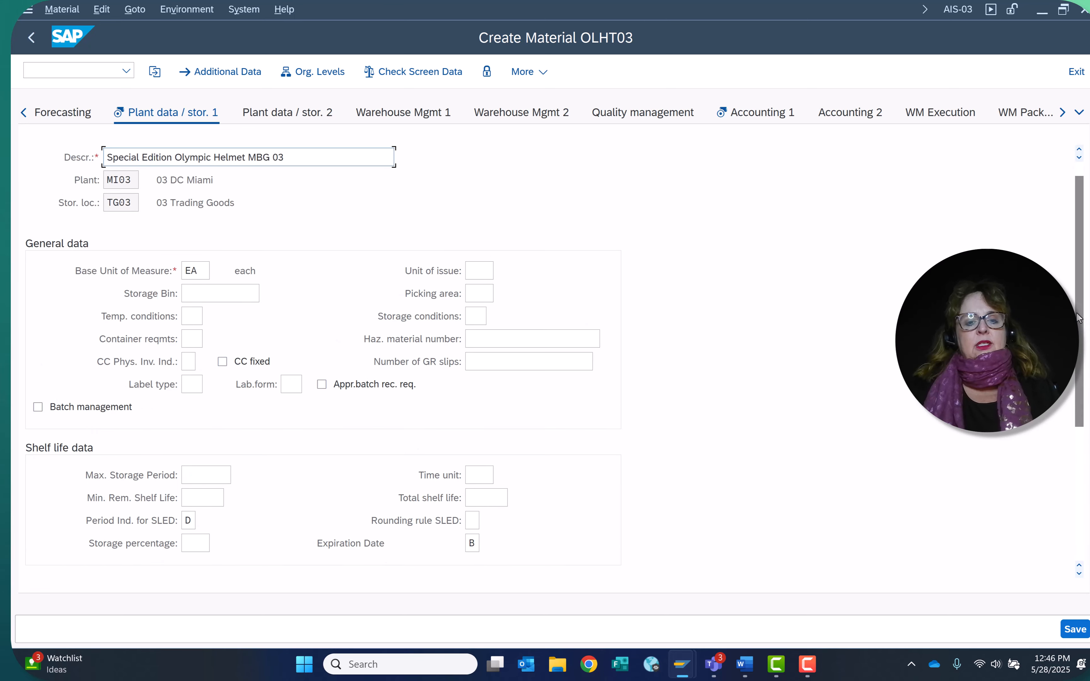
left_click(485, 318)
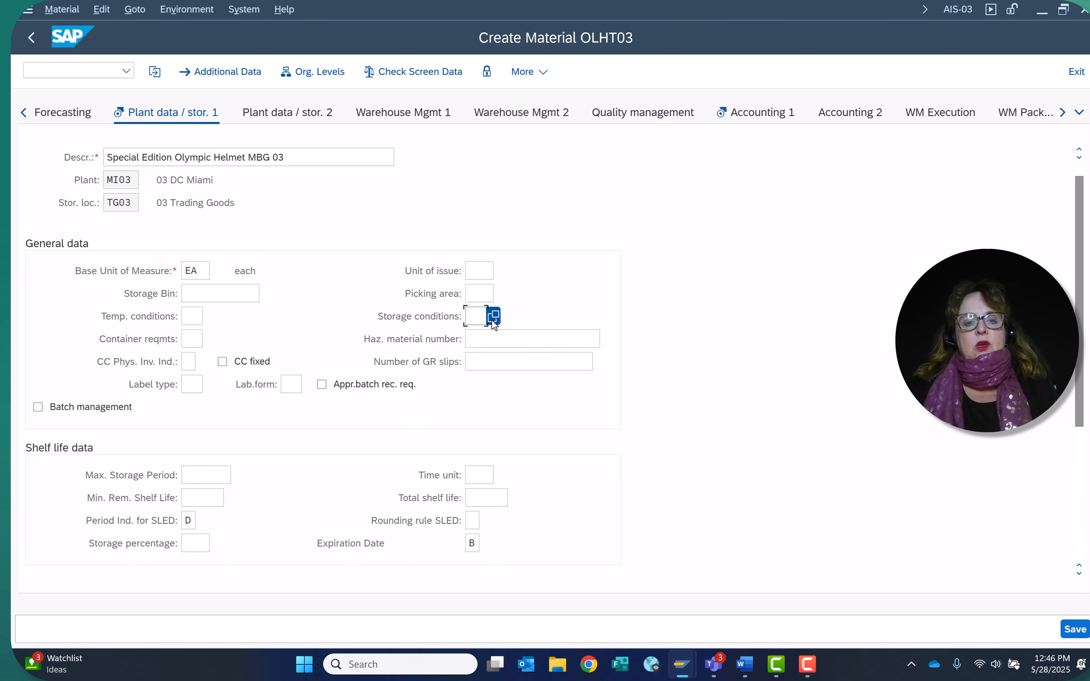
left_click(492, 318)
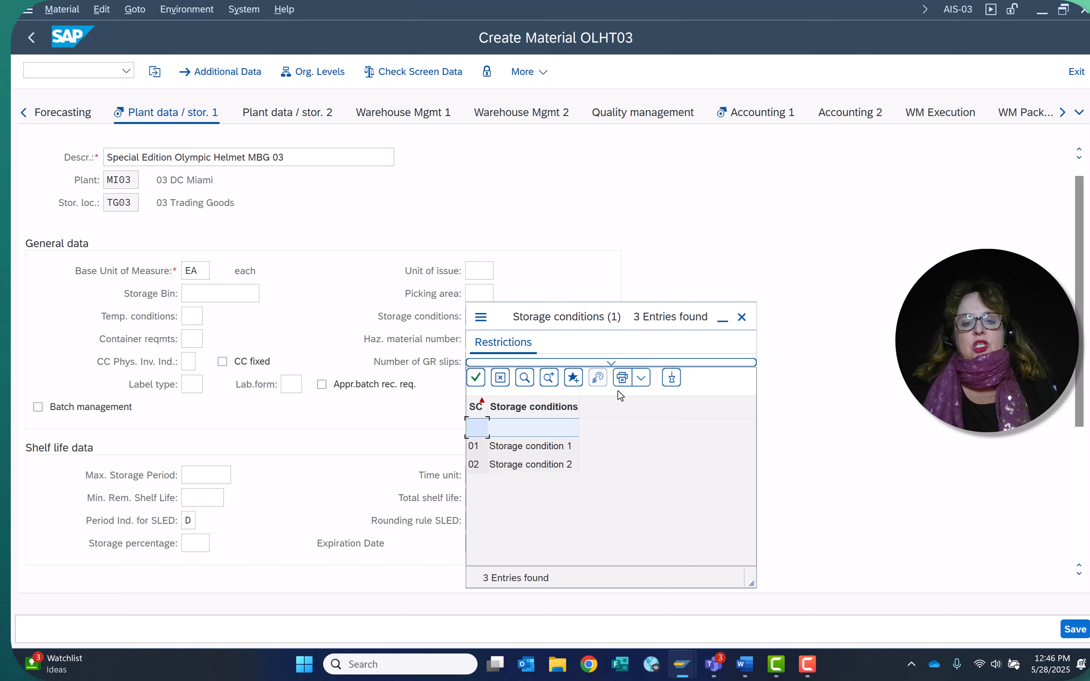
left_click(741, 316)
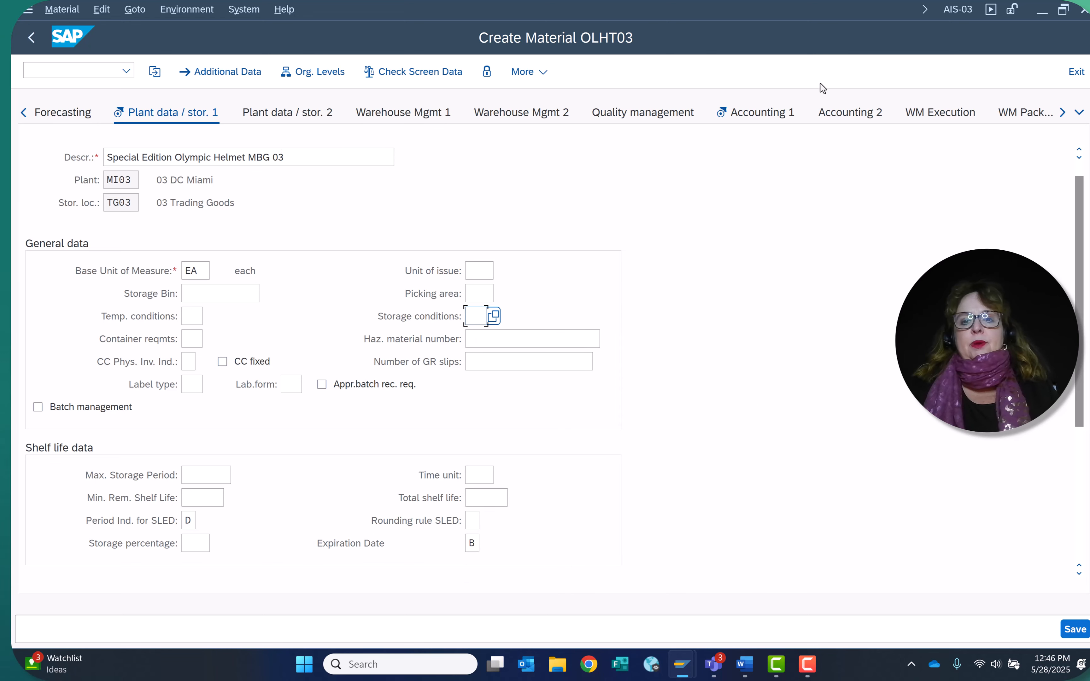
Set the periodic unit price to 30 USD in the Accounting 1 view.
left_click(764, 113)
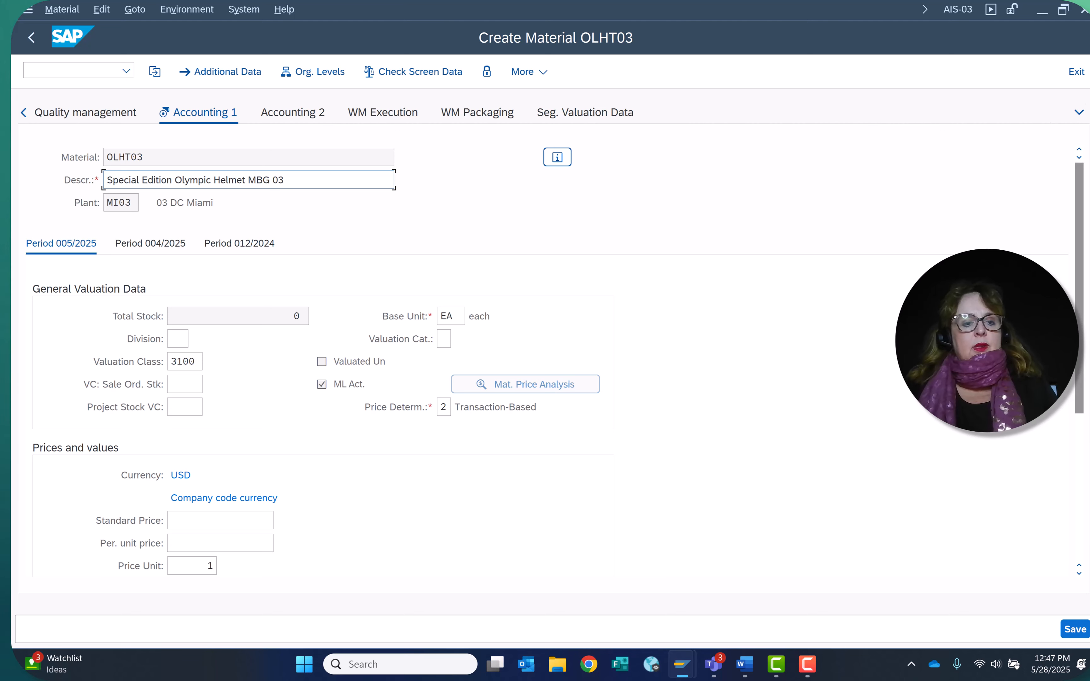
left_click(189, 361)
left_click(211, 520)
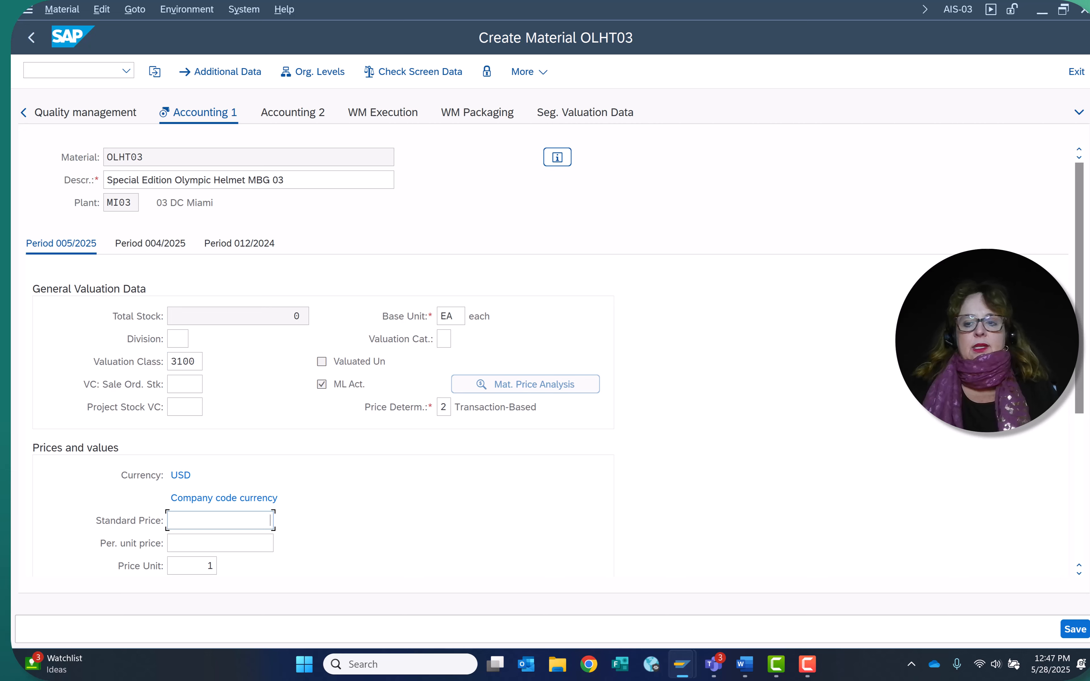
left_click_drag(1081, 309, 1071, 442)
left_click(192, 293)
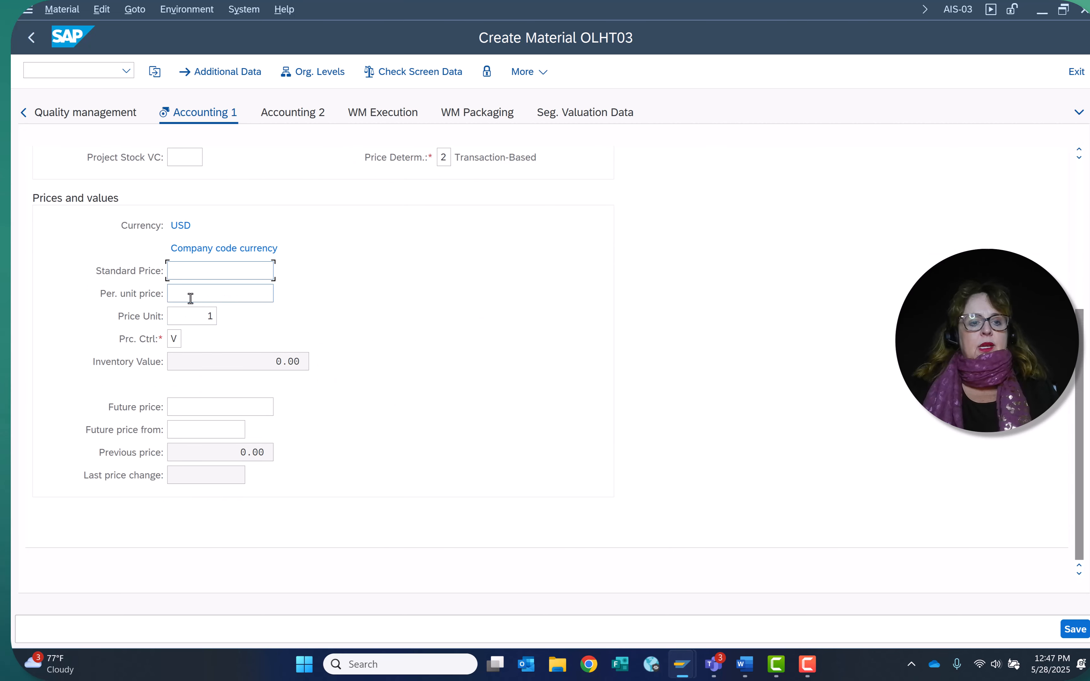
type("30")
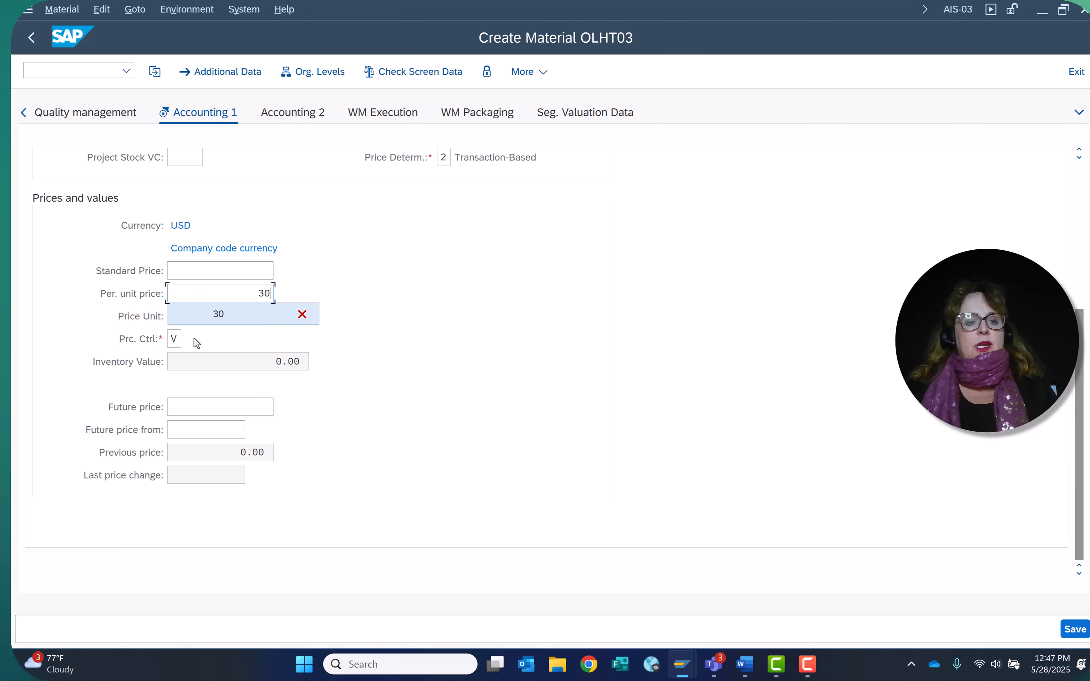
Choose price control V, moving average price, for the material's valuation.
left_click(174, 338)
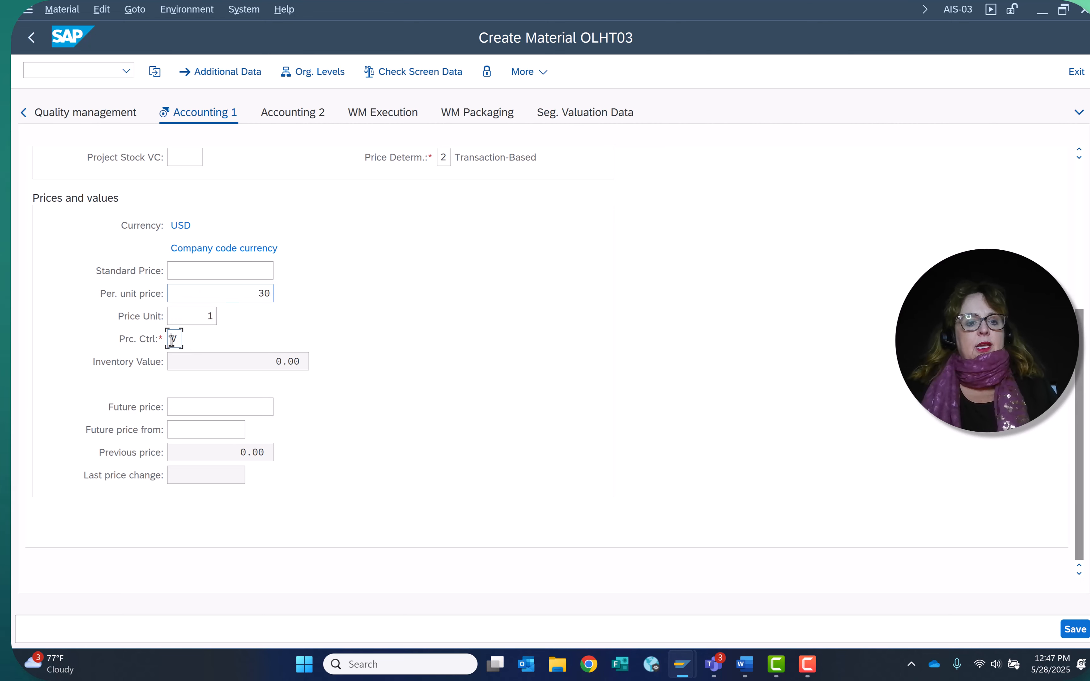
left_click(188, 339)
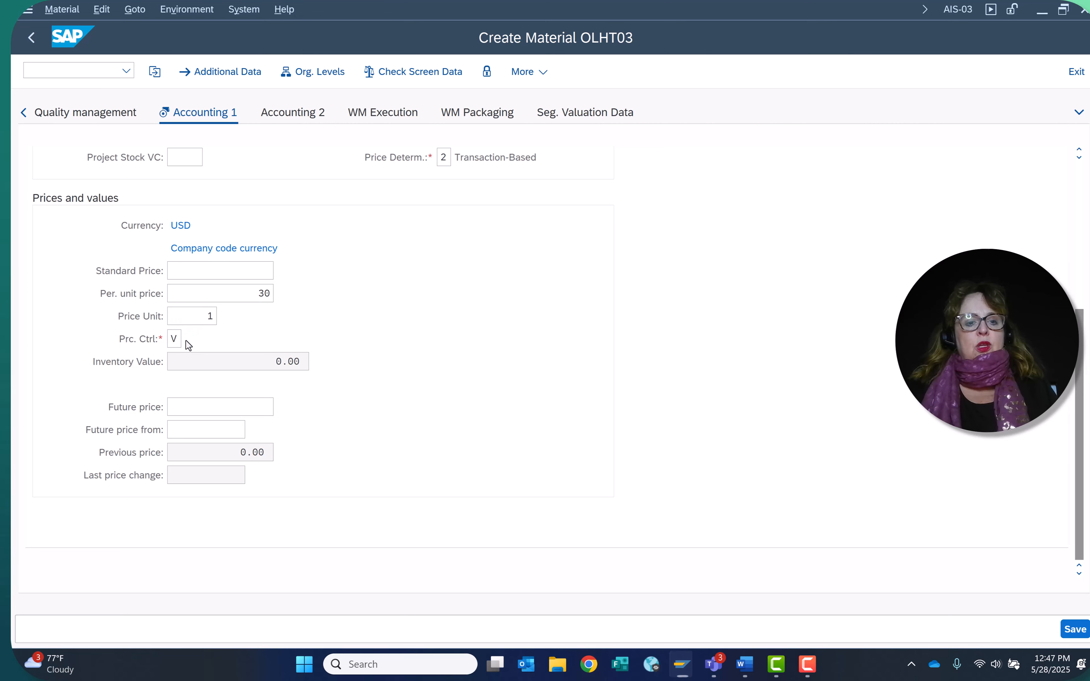
left_click(84, 224)
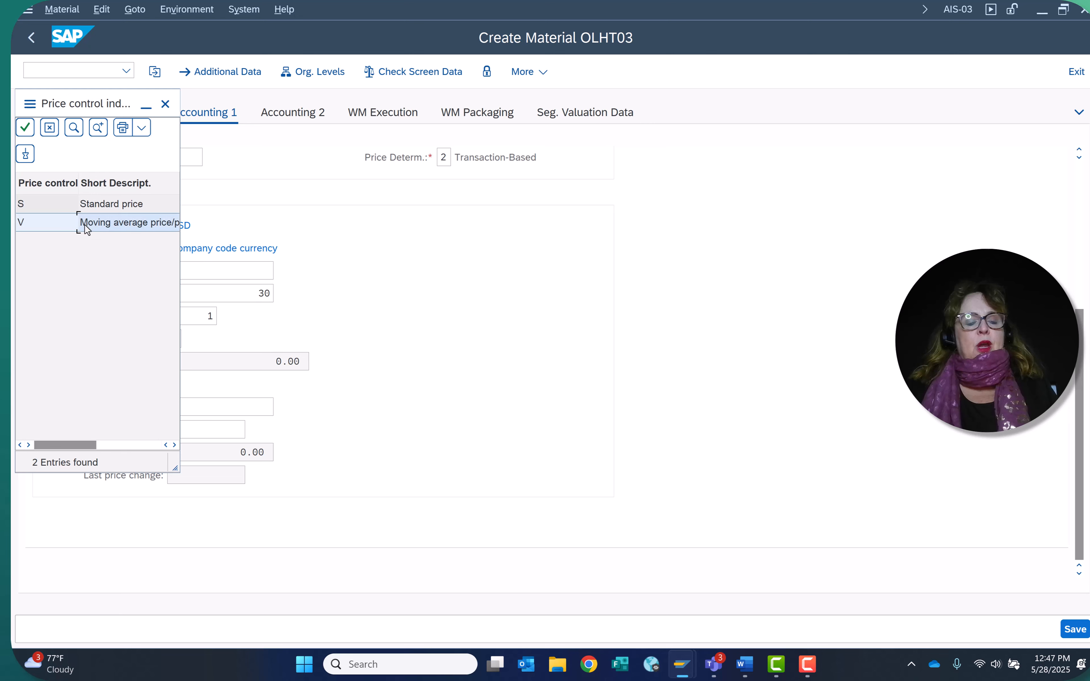
double_click(84, 225)
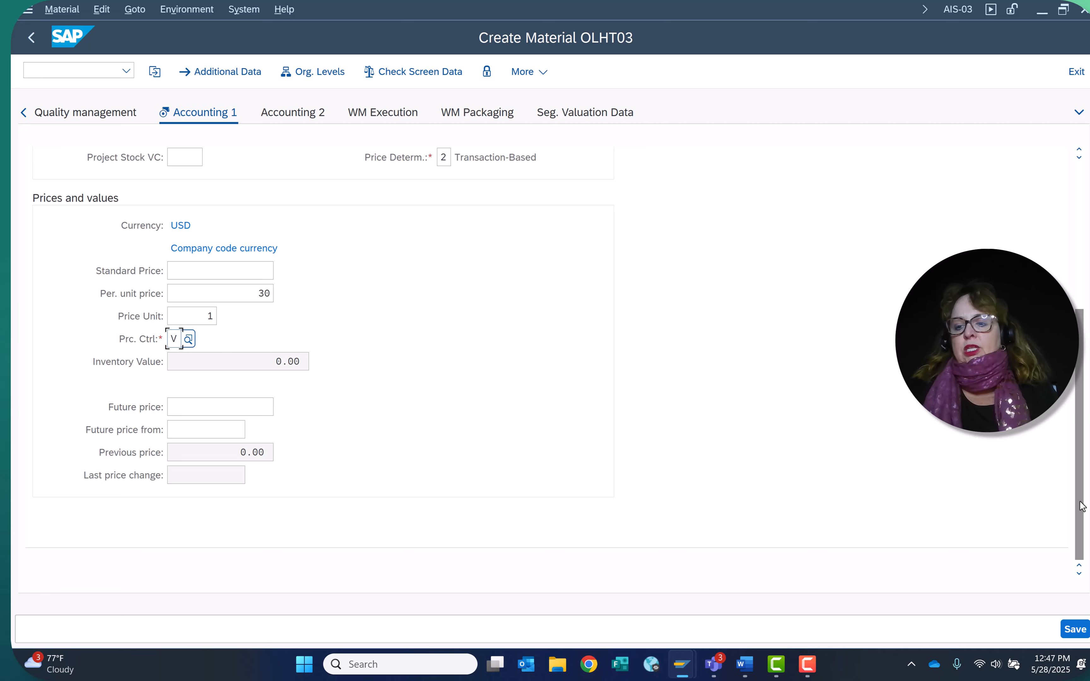
Save the new material OLHT03 and exit material creation to the SAP Easy Access screen.
left_click(1076, 631)
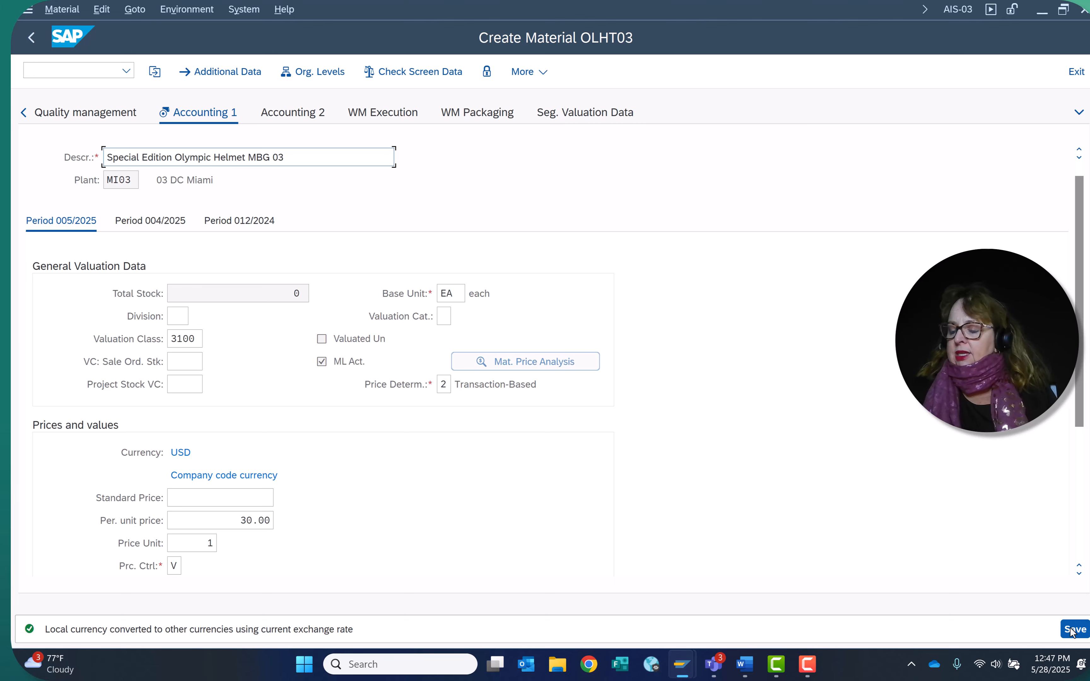
left_click(1073, 629)
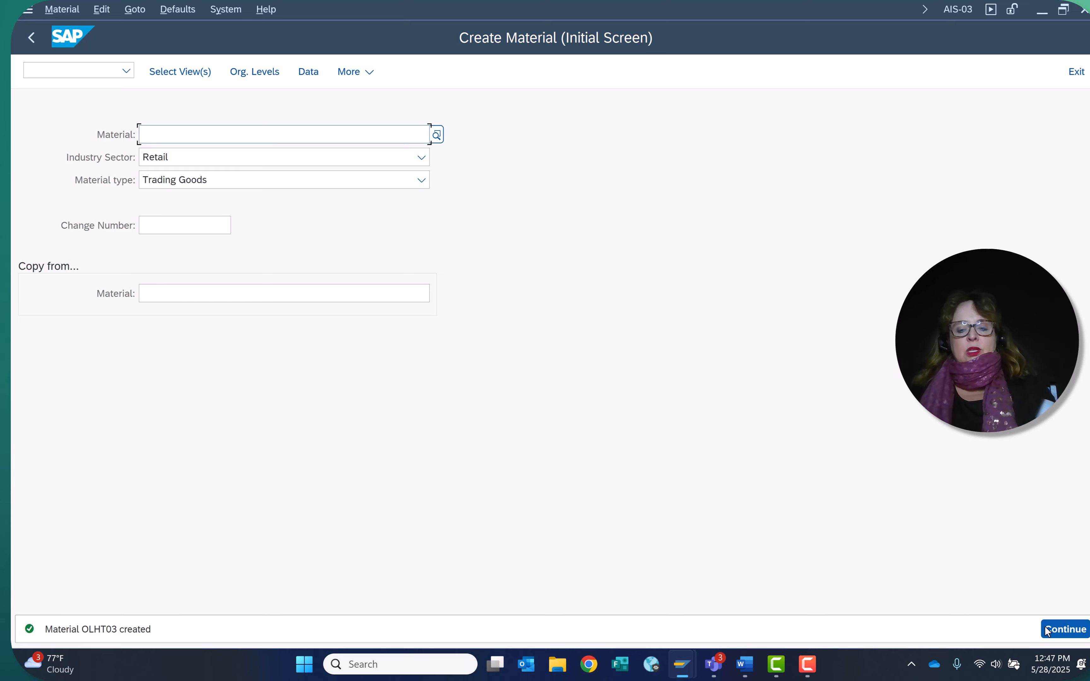
left_click(1084, 73)
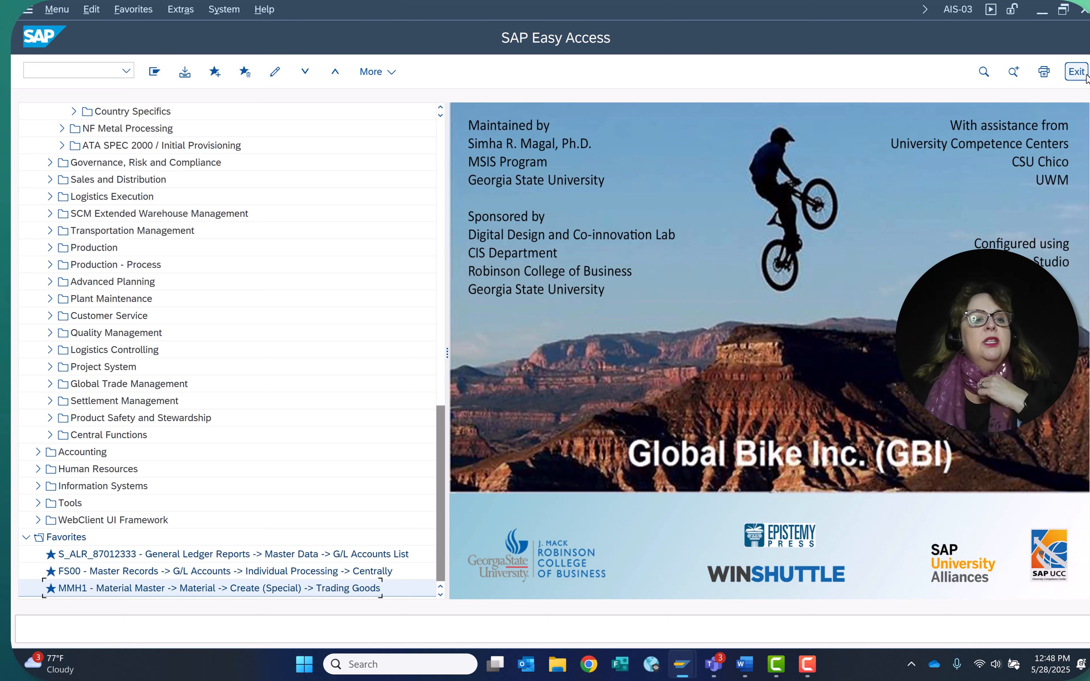
Start the central vendor creation transaction XK01 from the purchasing master data and create the business partner as an organization.
left_click(154, 73)
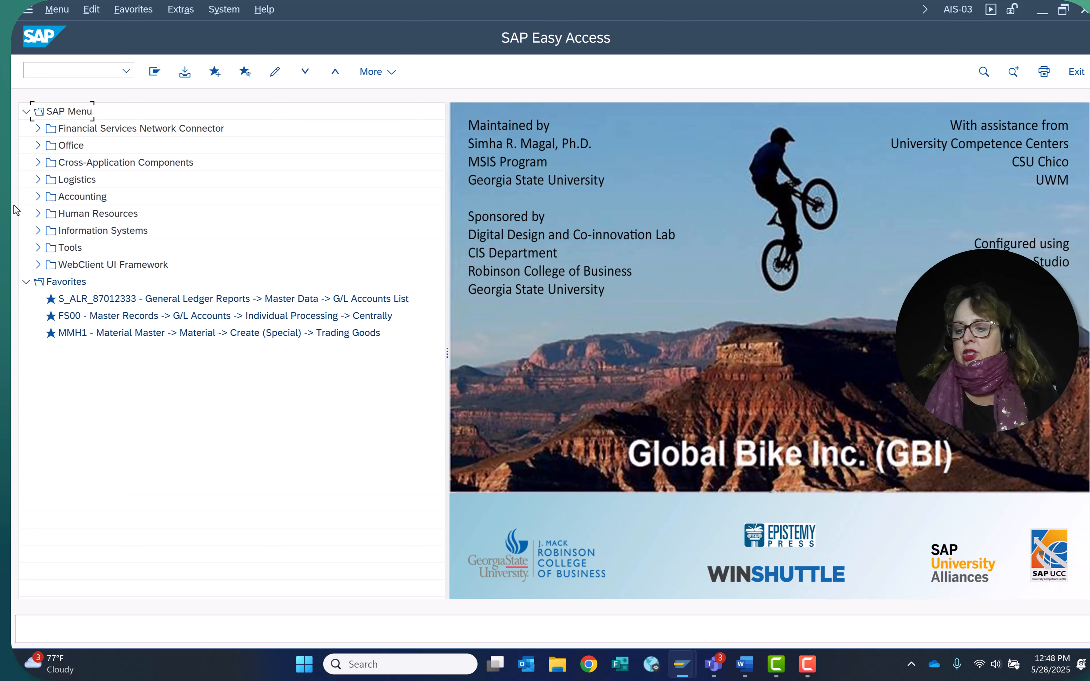
left_click(38, 180)
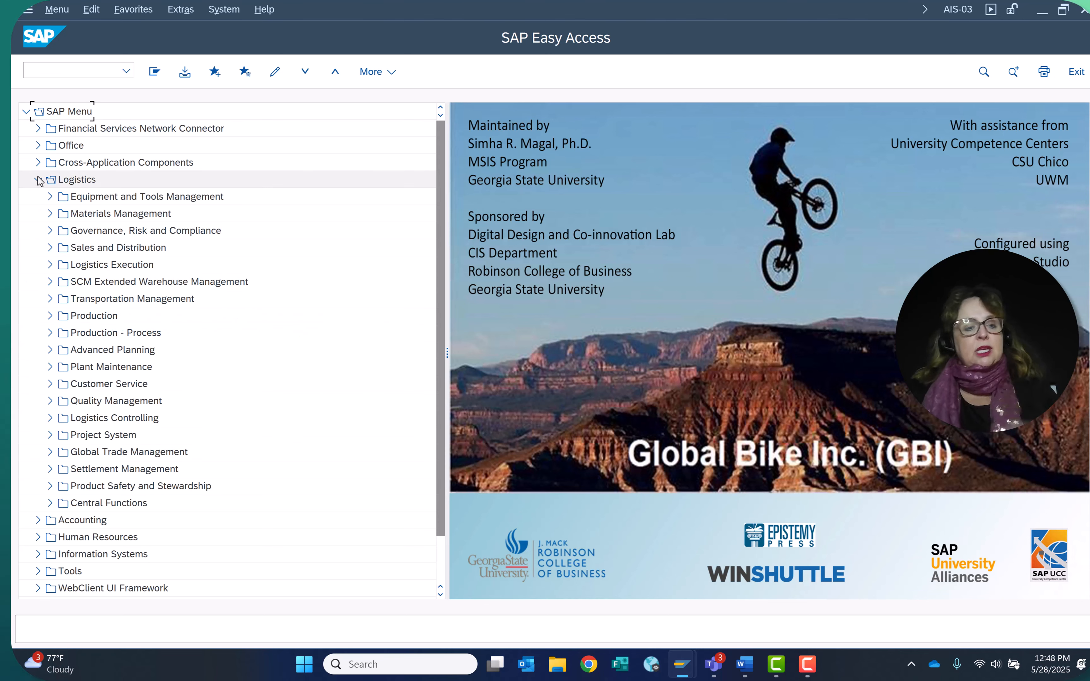
left_click(50, 214)
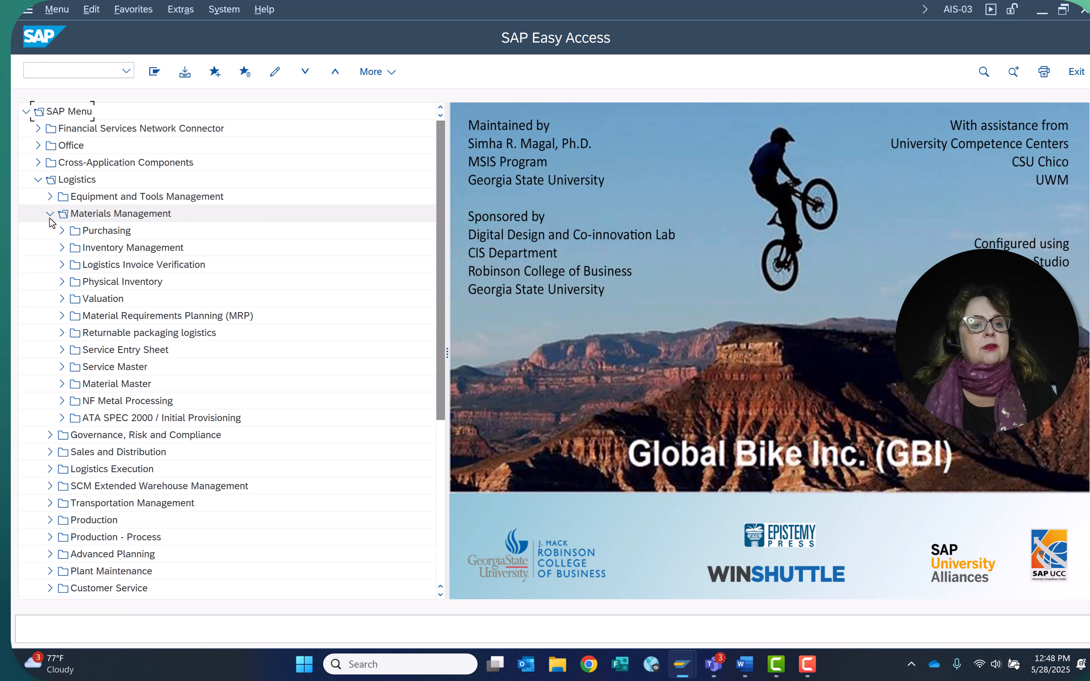
left_click(62, 230)
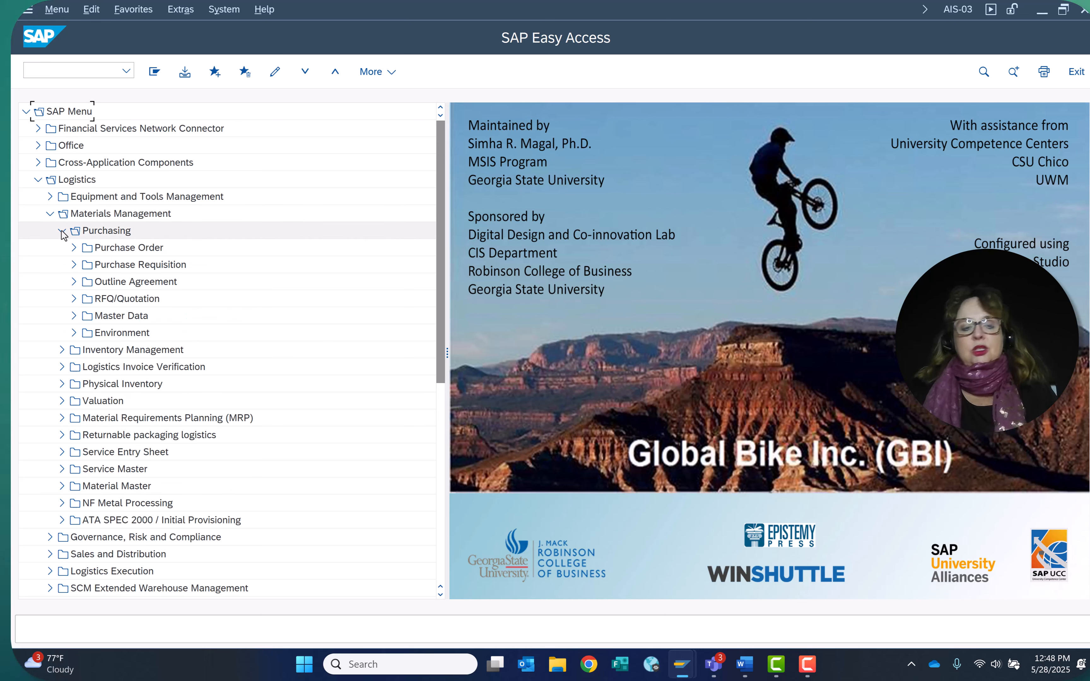
left_click(74, 315)
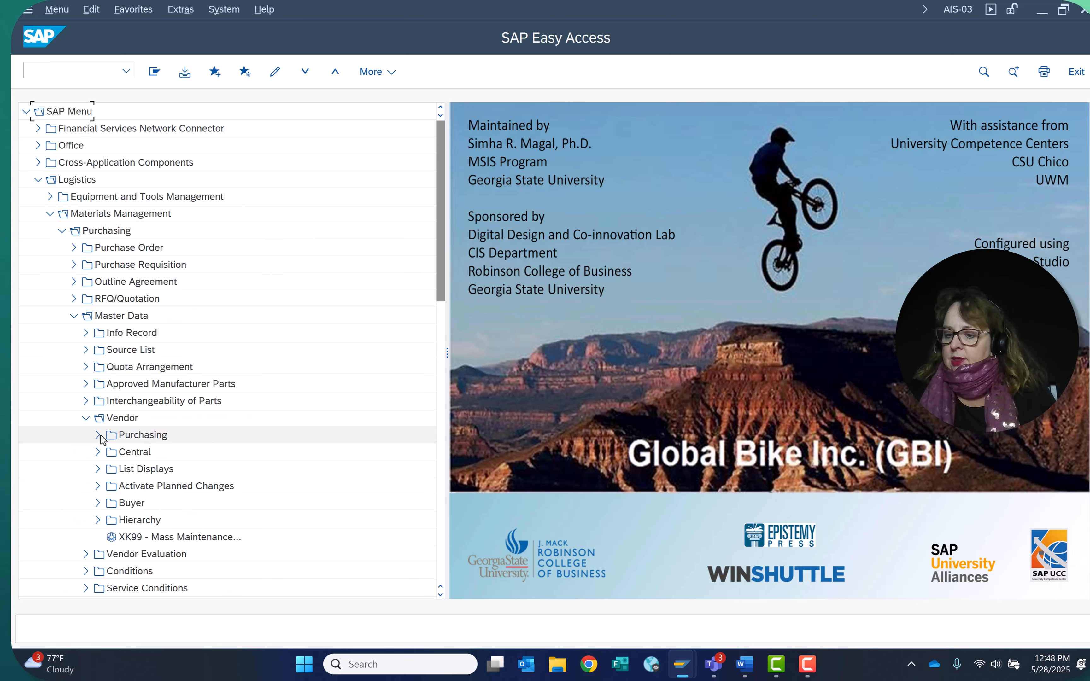
left_click(98, 452)
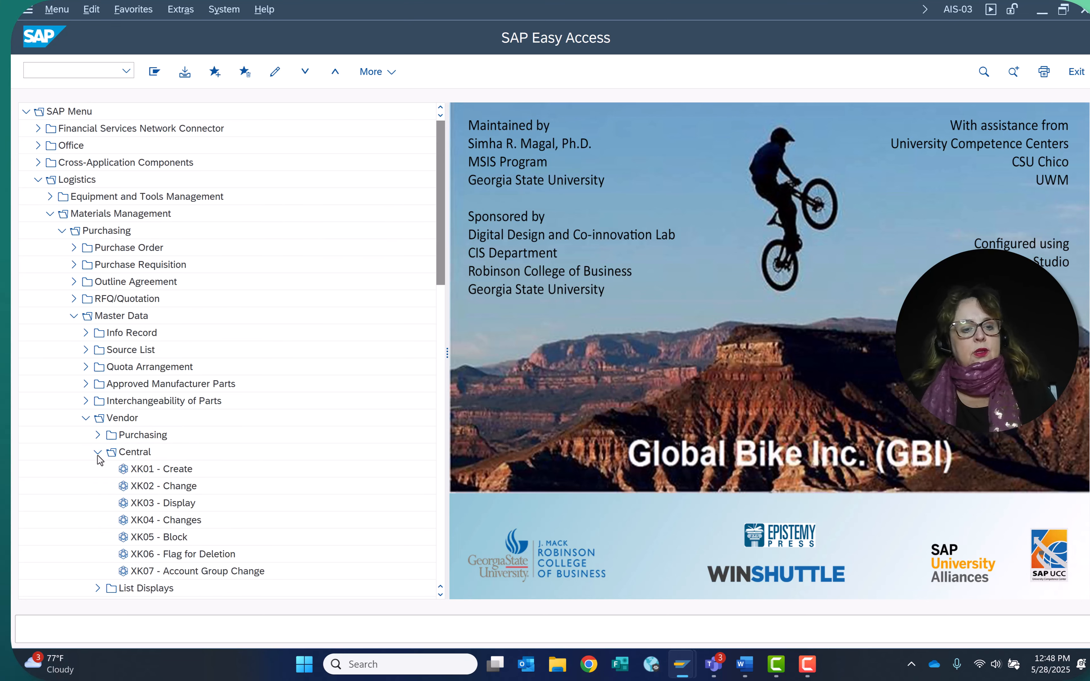
double_click(139, 470)
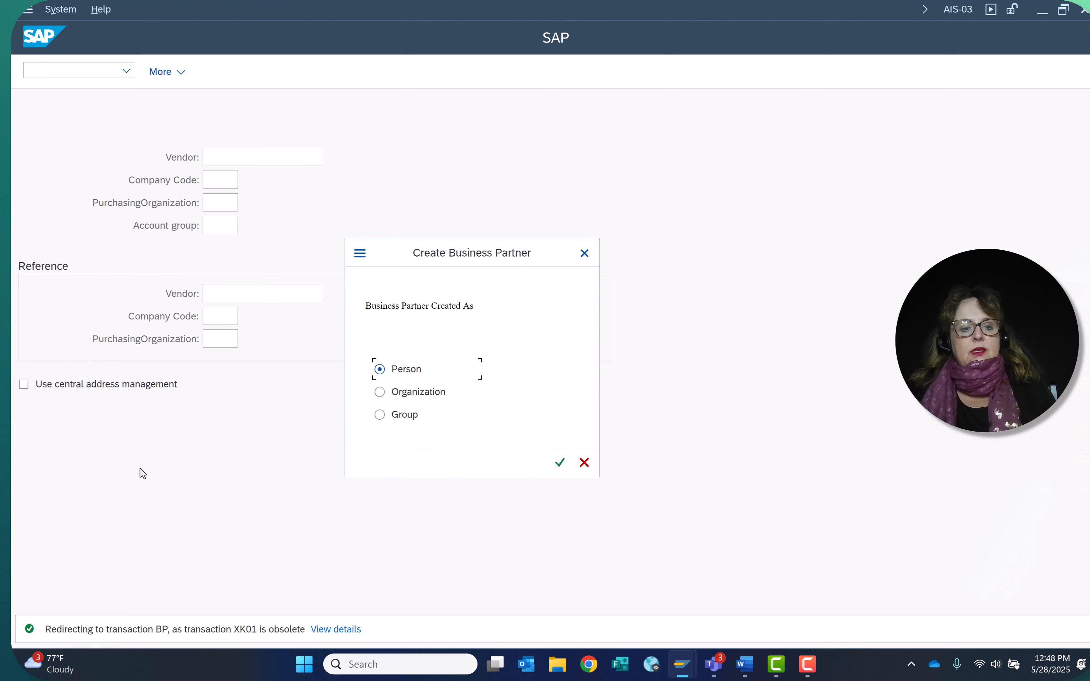
left_click(415, 396)
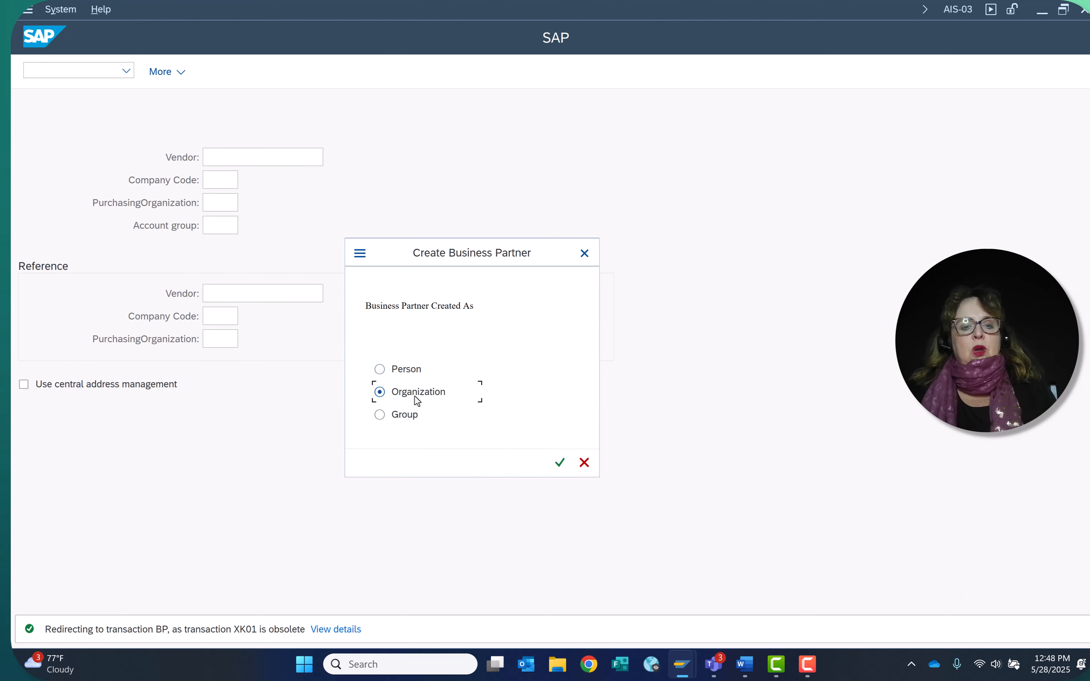
left_click(556, 464)
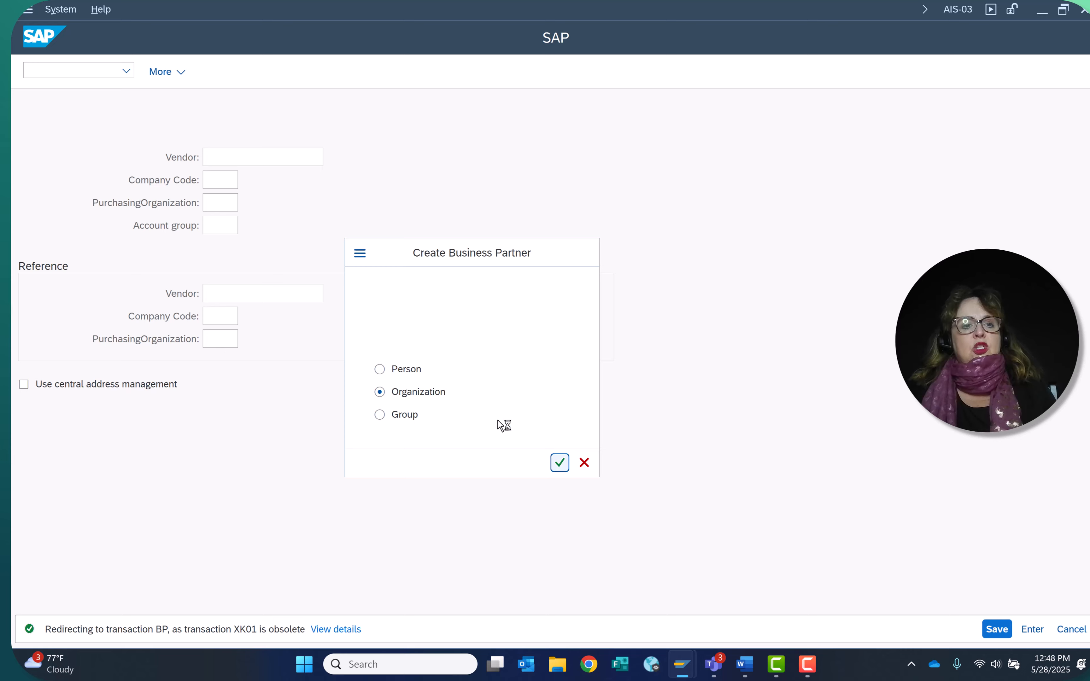
Enter the new vendor's business partner number and set the grouping to the first External Number Assignment option.
left_click(467, 107)
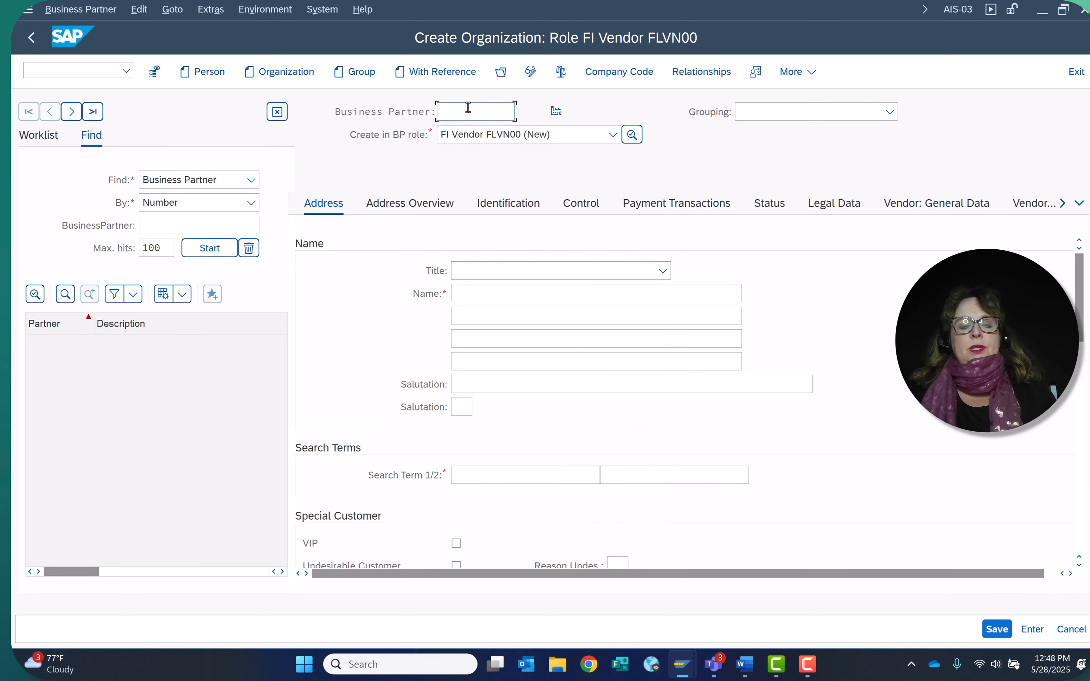
type("7")
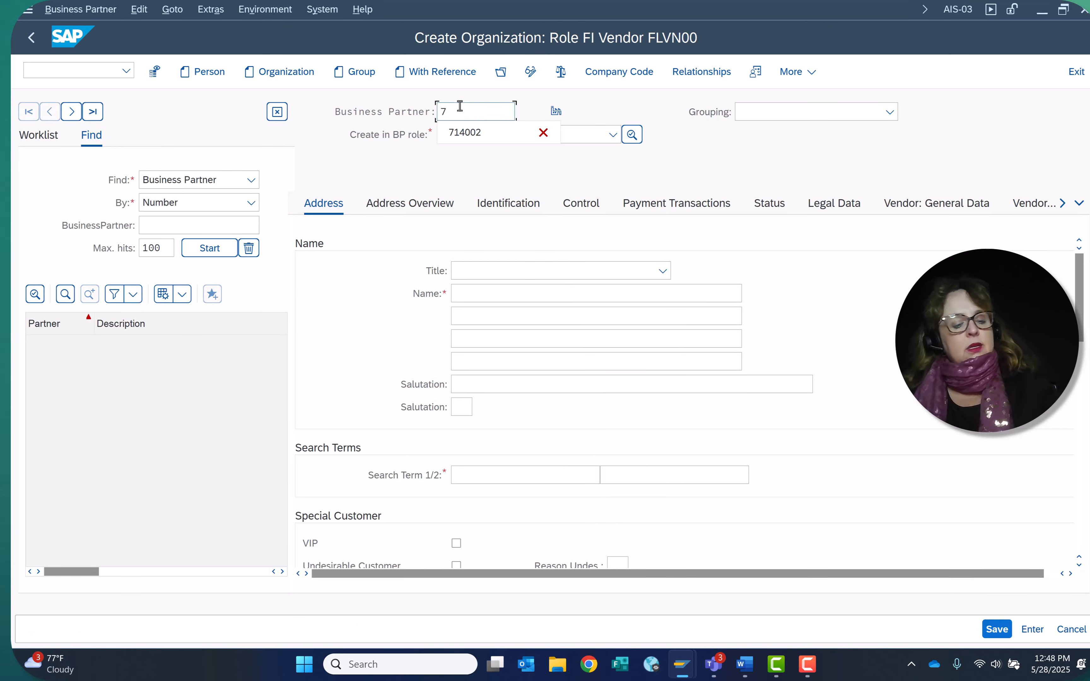
type("1")
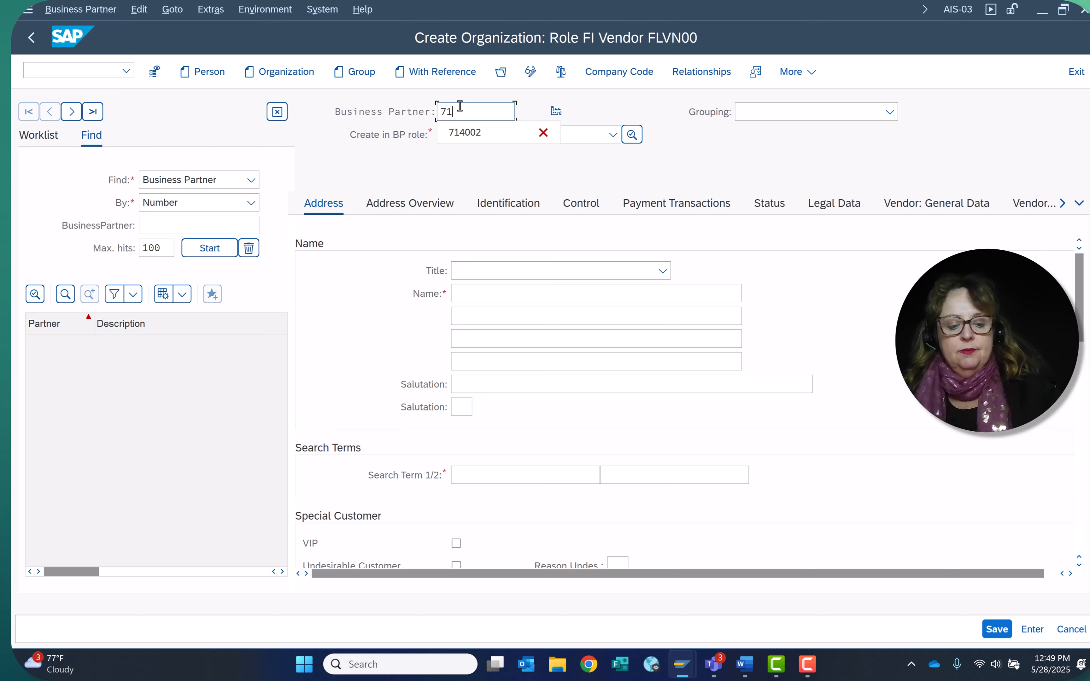
type("4003")
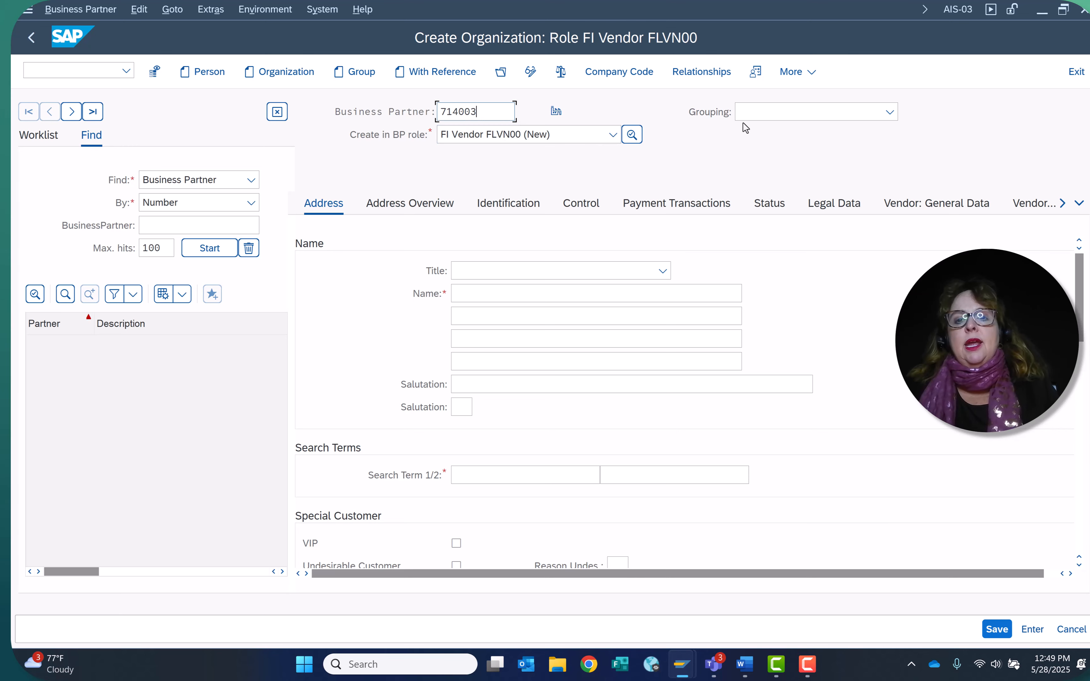
left_click(761, 112)
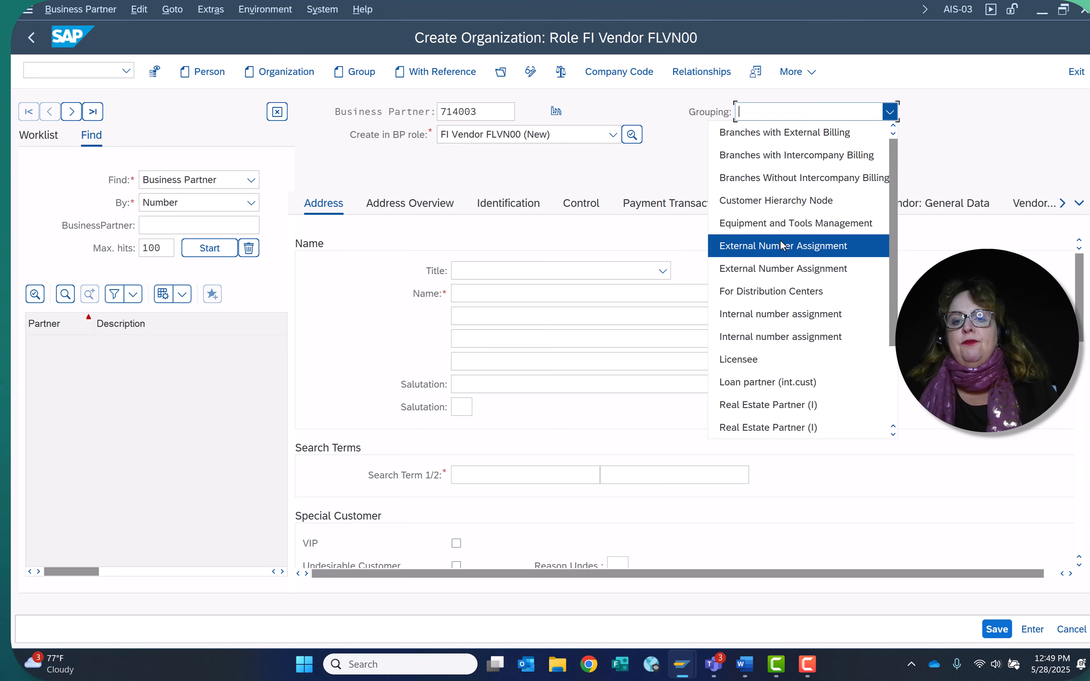
left_click(786, 246)
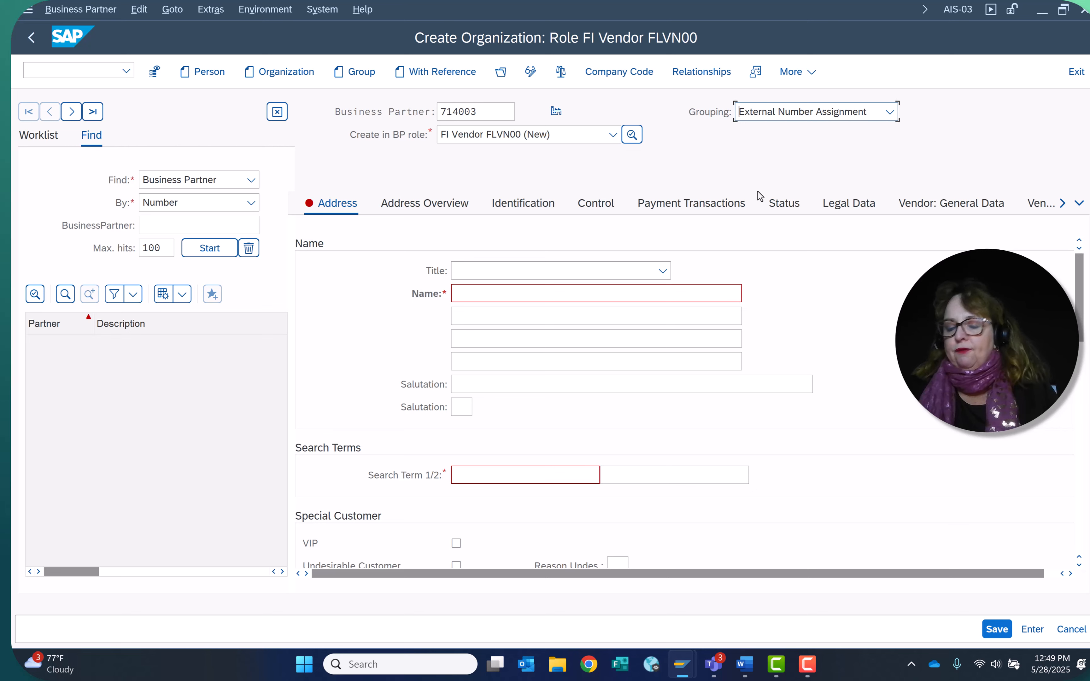
Set the vendor's title to Company, the name to Goodrich Helmets 03 and the first search term to 03.
left_click(494, 273)
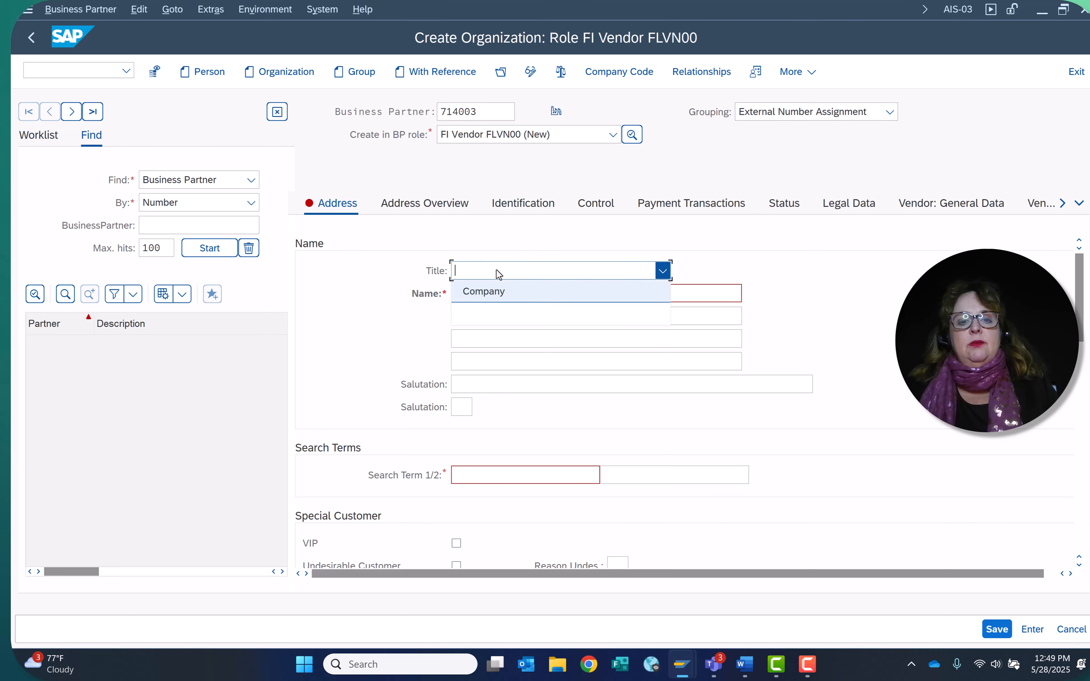
left_click(494, 295)
left_click(495, 295)
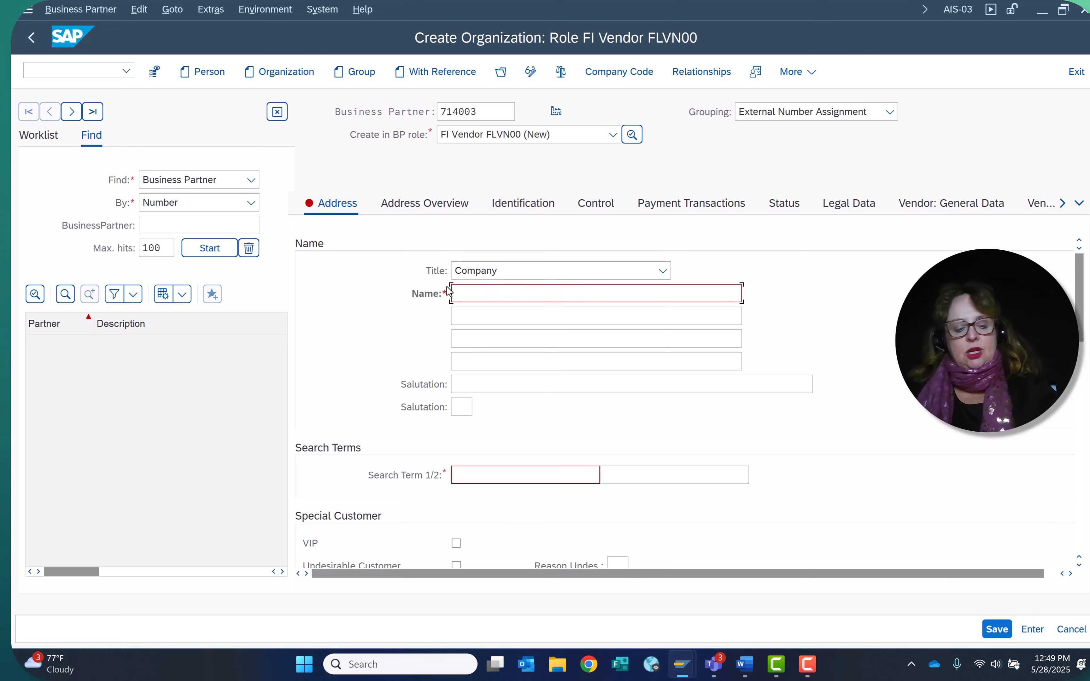
type("G")
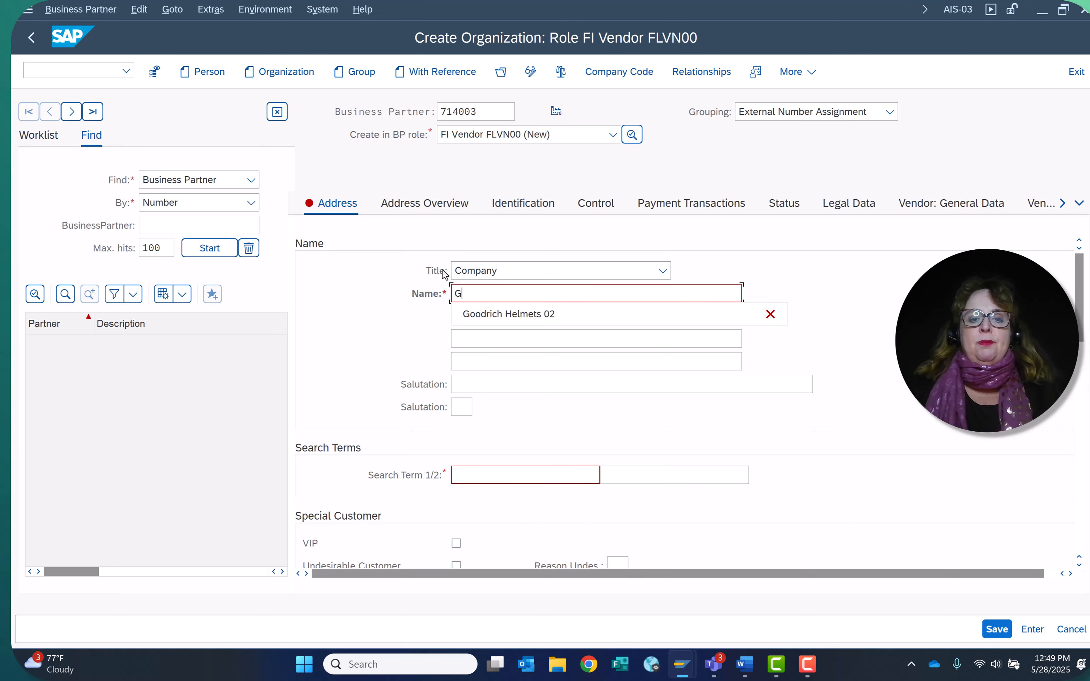
left_click(479, 320)
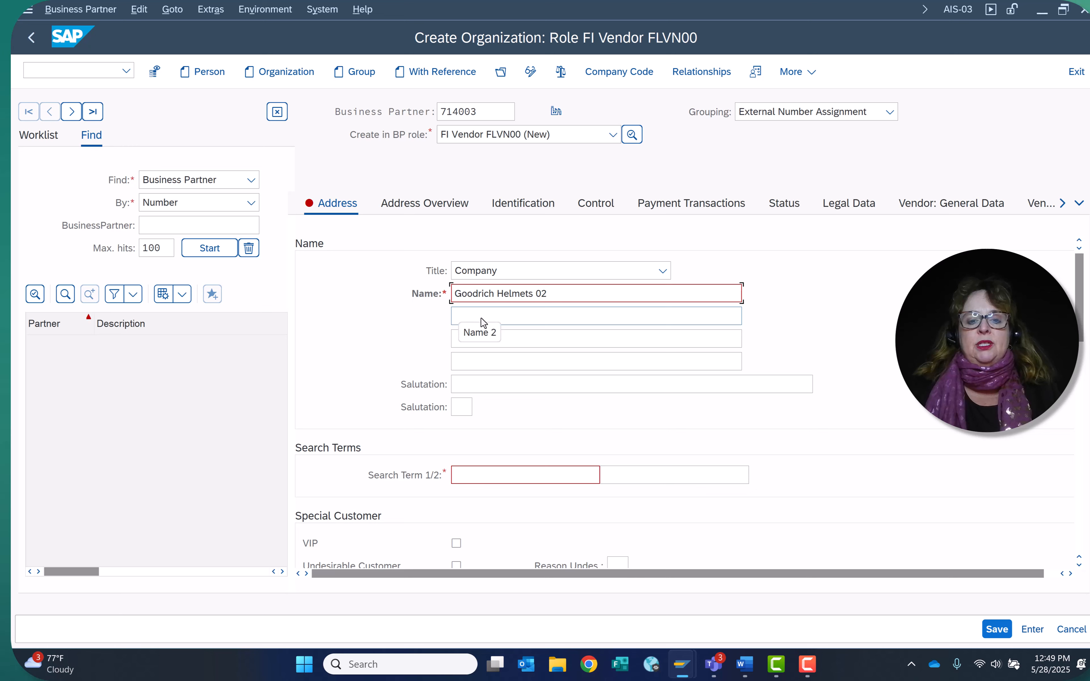
left_click(480, 317)
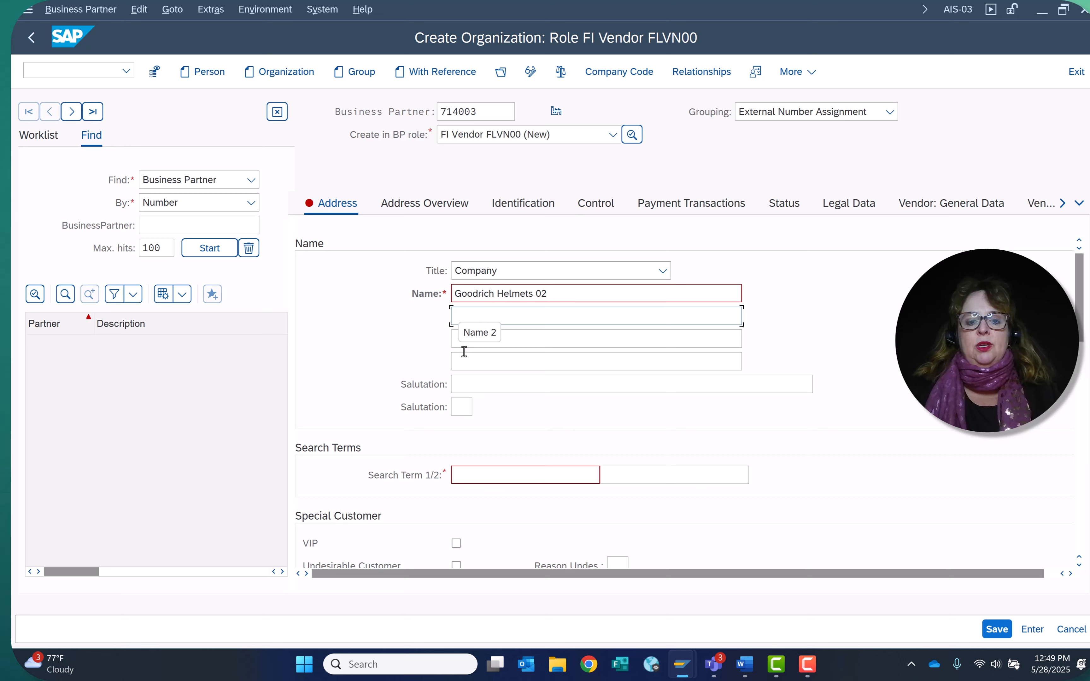
left_click(486, 477)
left_click(557, 293)
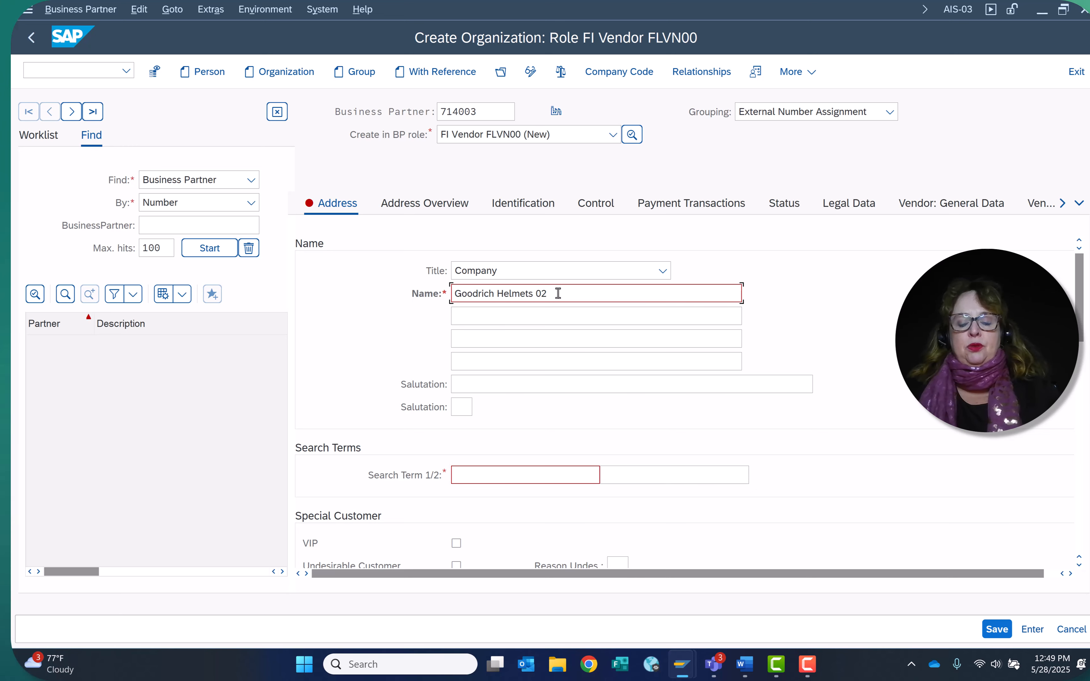
key("BackSpace")
type("3")
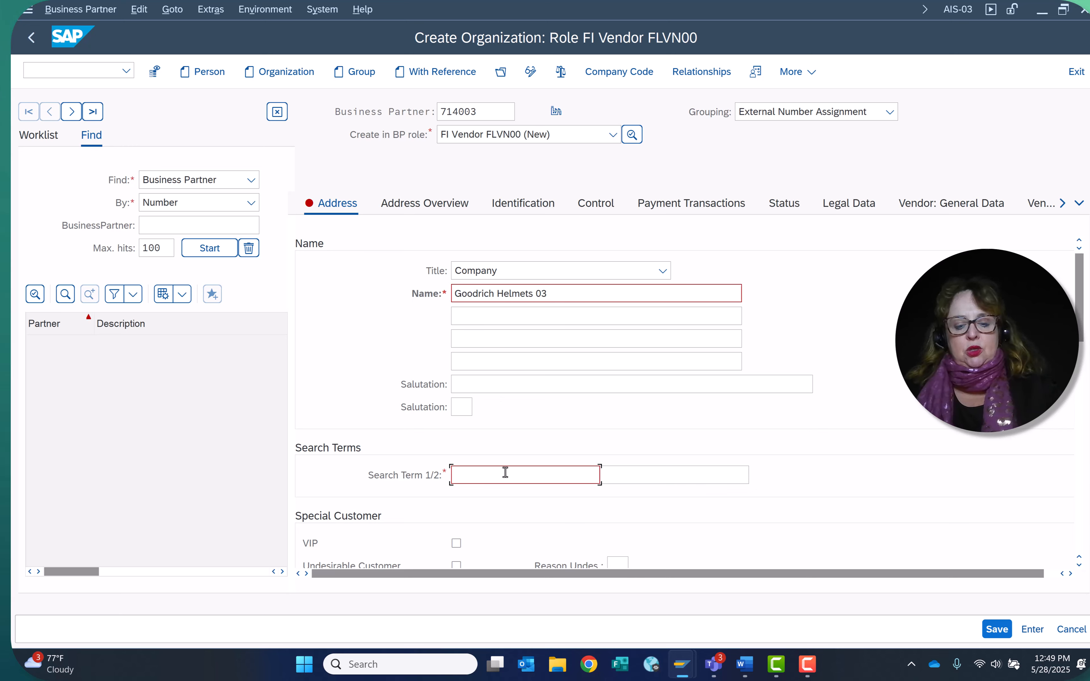
type("03")
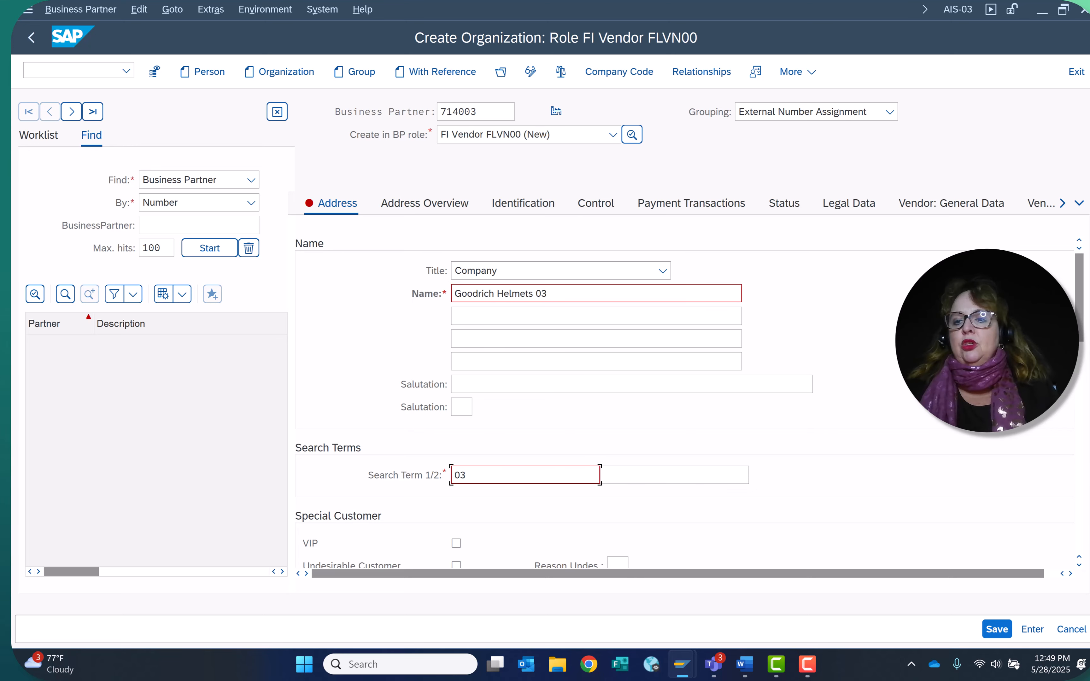
Enter the vendor's street name and house number in the standard address.
scroll(689, 392, "down", 5)
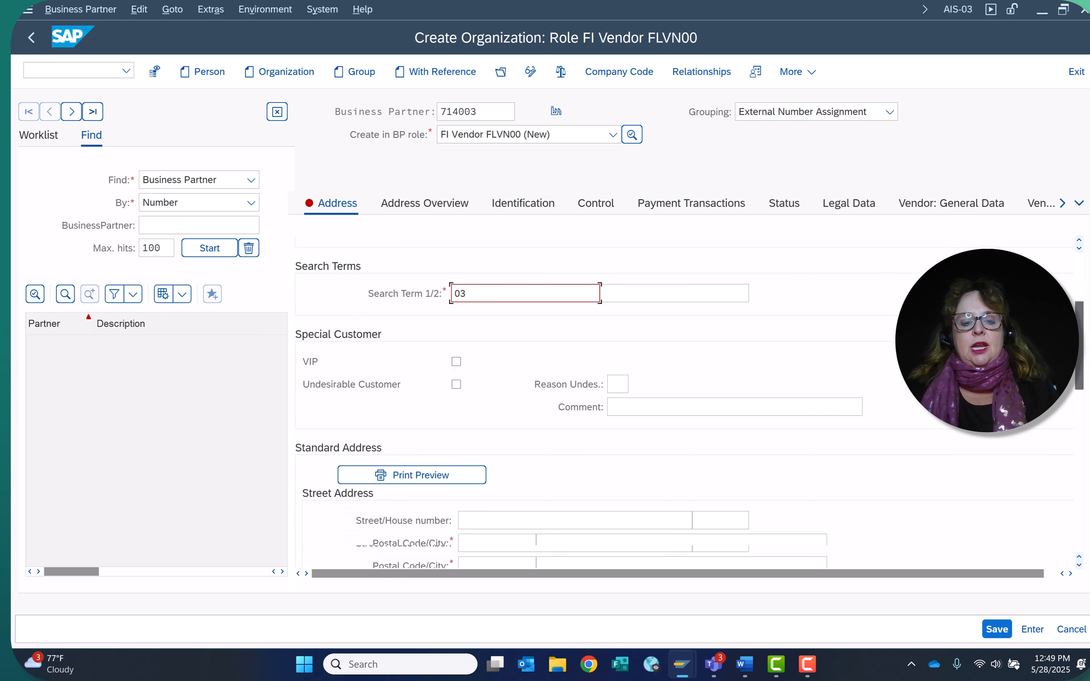
scroll(689, 392, "up", 5)
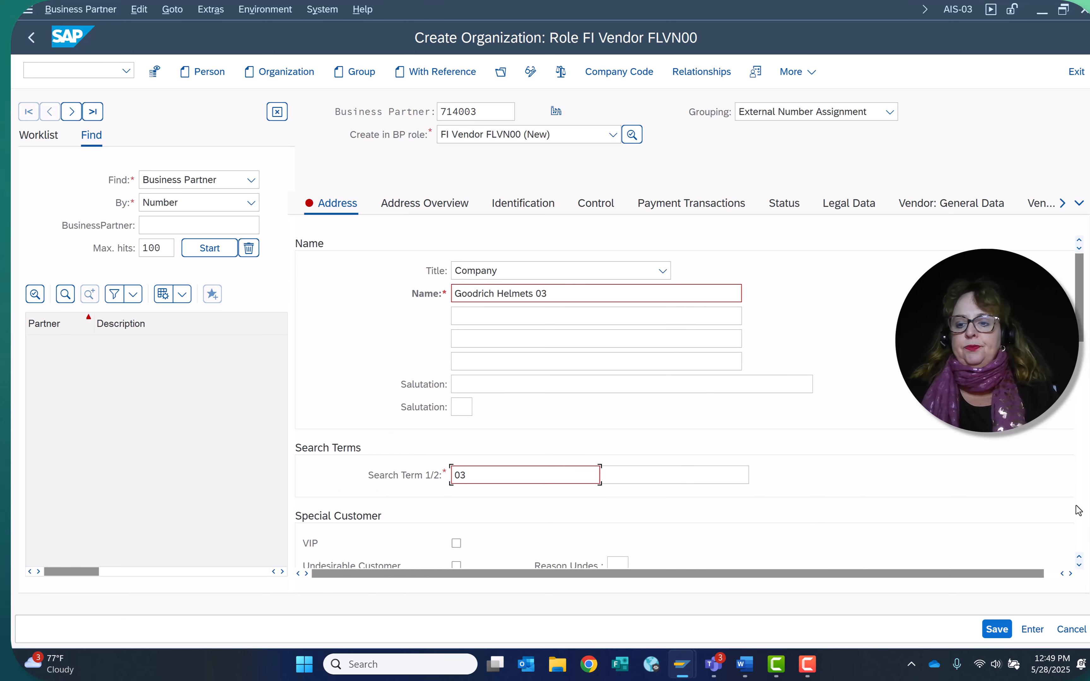
left_click(1079, 565)
left_click(1079, 564)
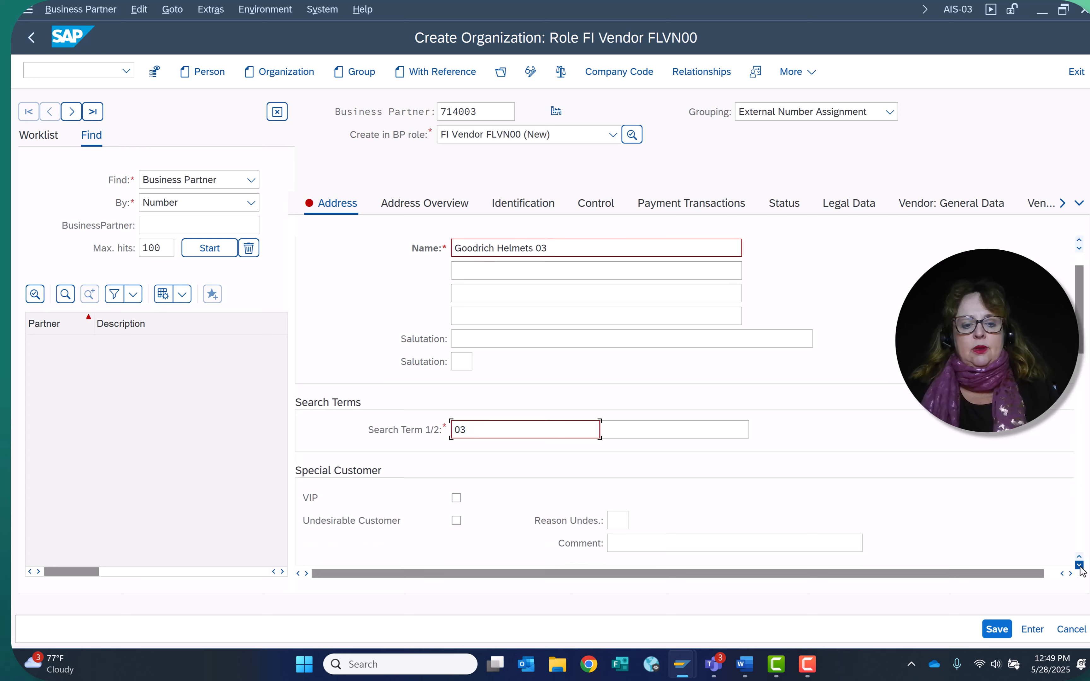
left_click(1079, 565)
left_click(1080, 564)
left_click(1079, 564)
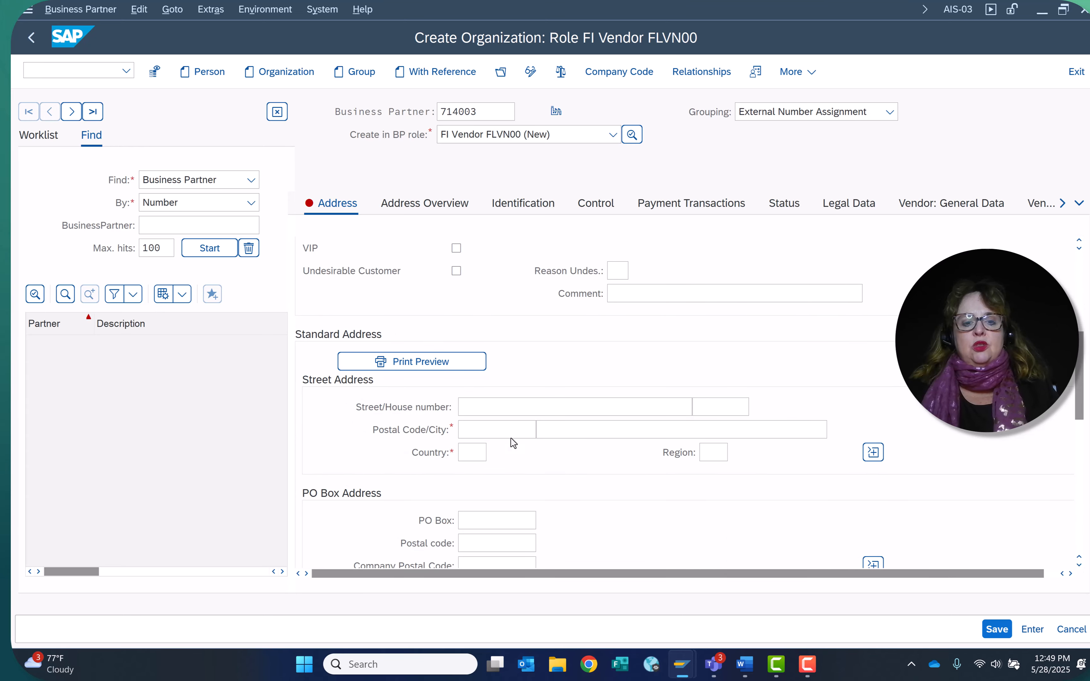
left_click(505, 409)
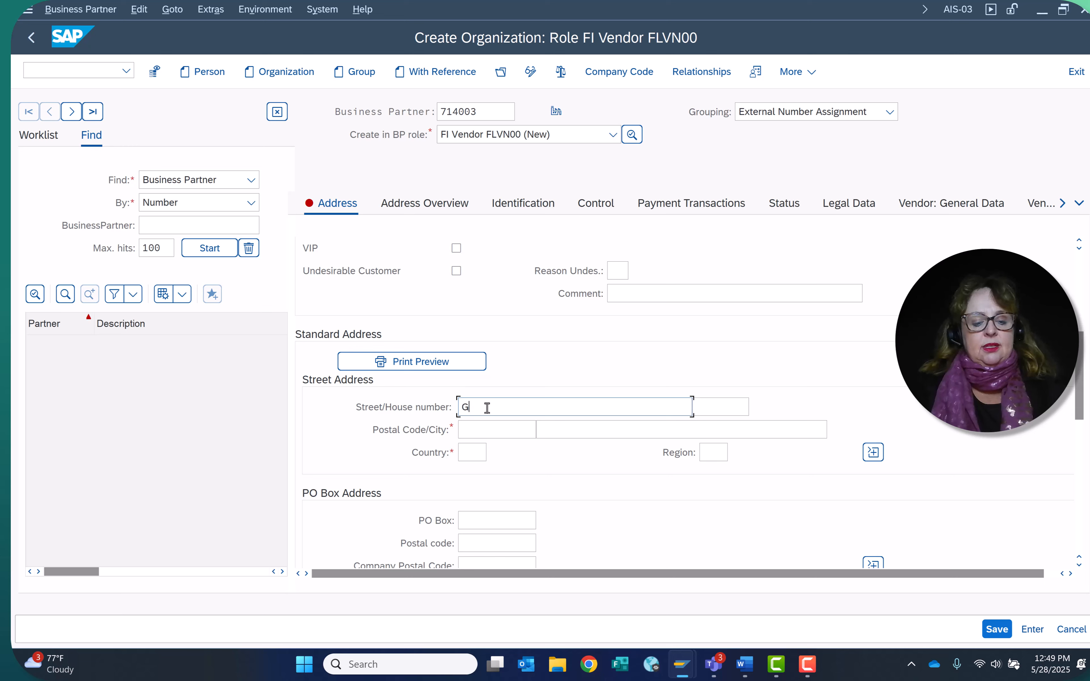
type("Glenn Stre")
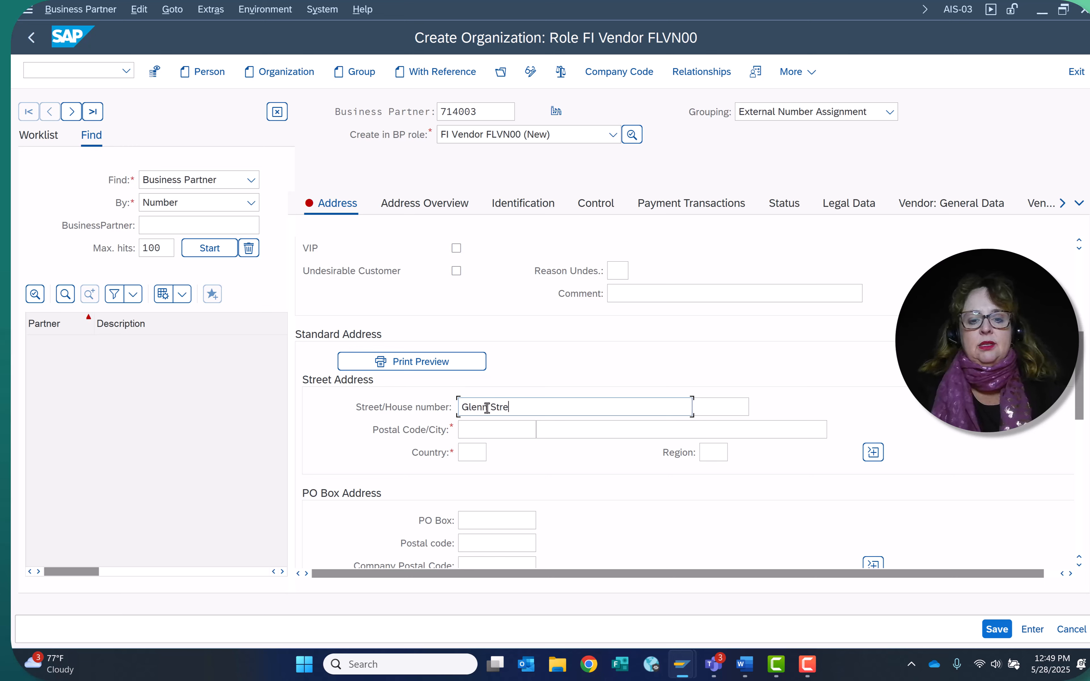
type("et")
key("Tab")
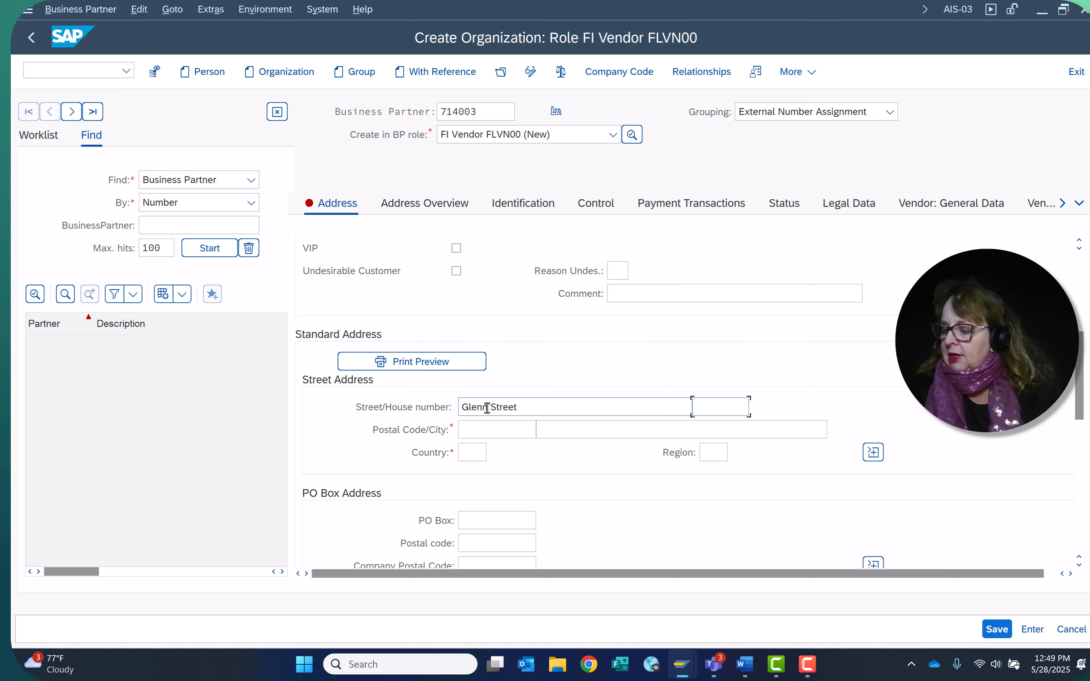
type("304")
key("Tab")
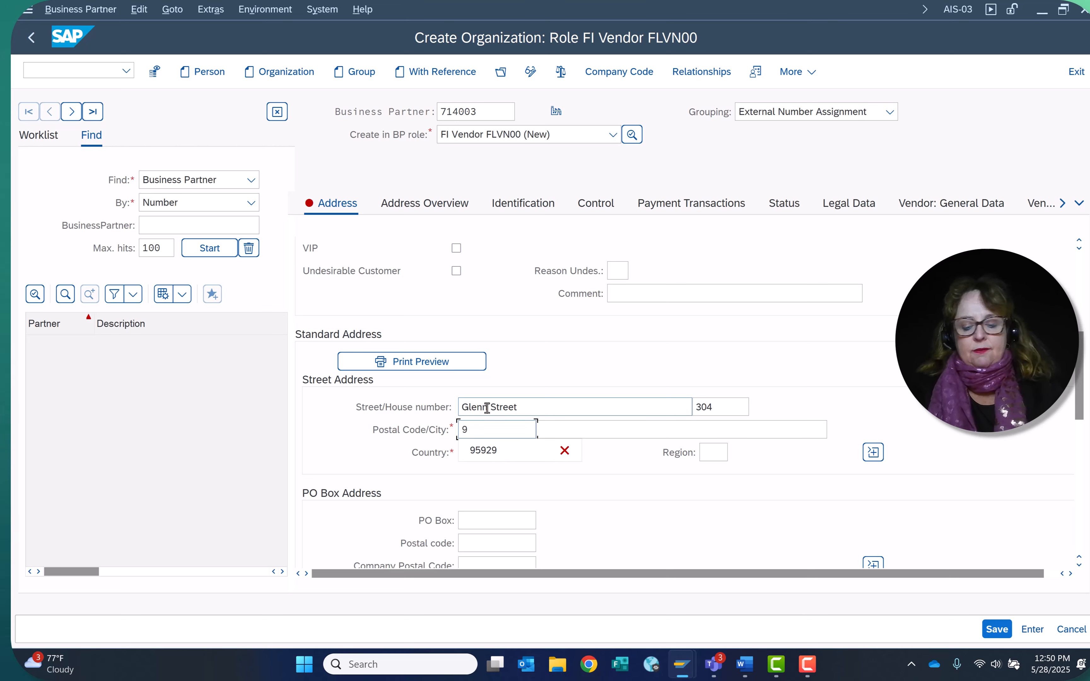
Enter the vendor's postal code and city in the standard address, and set the country to US.
type("5929")
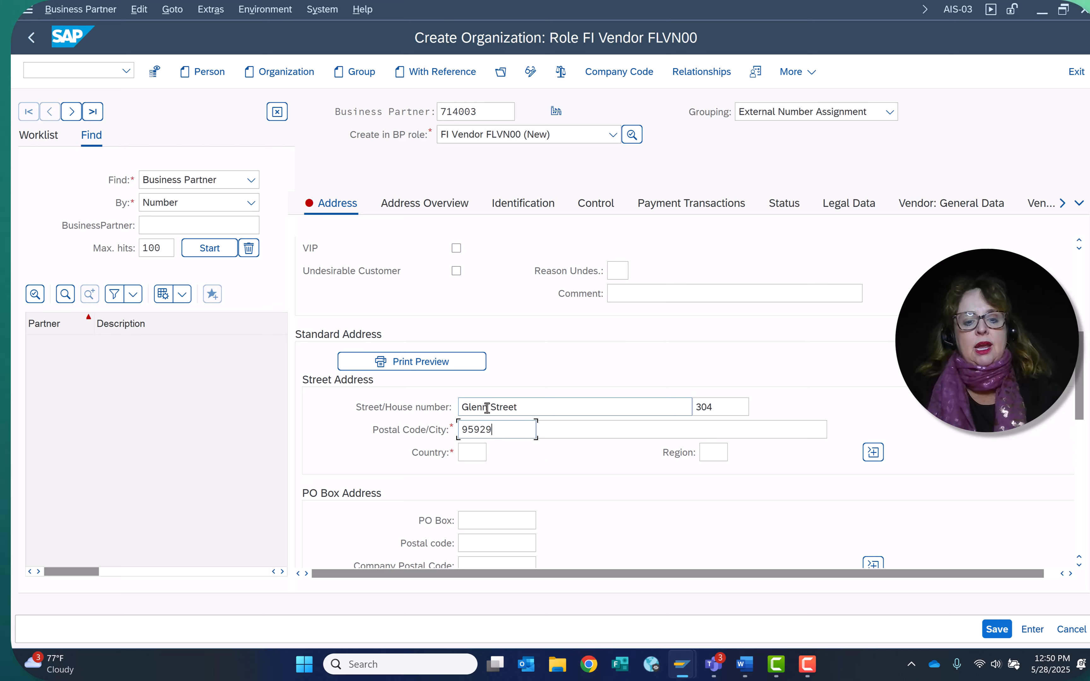
key("Tab")
type("Chico")
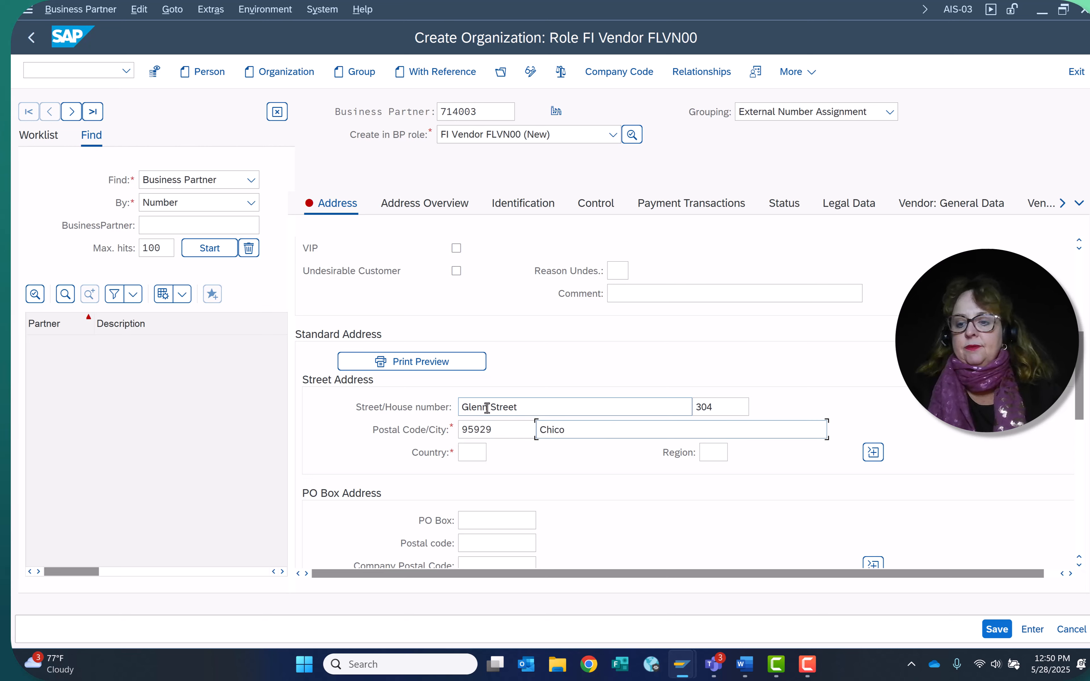
key("Tab")
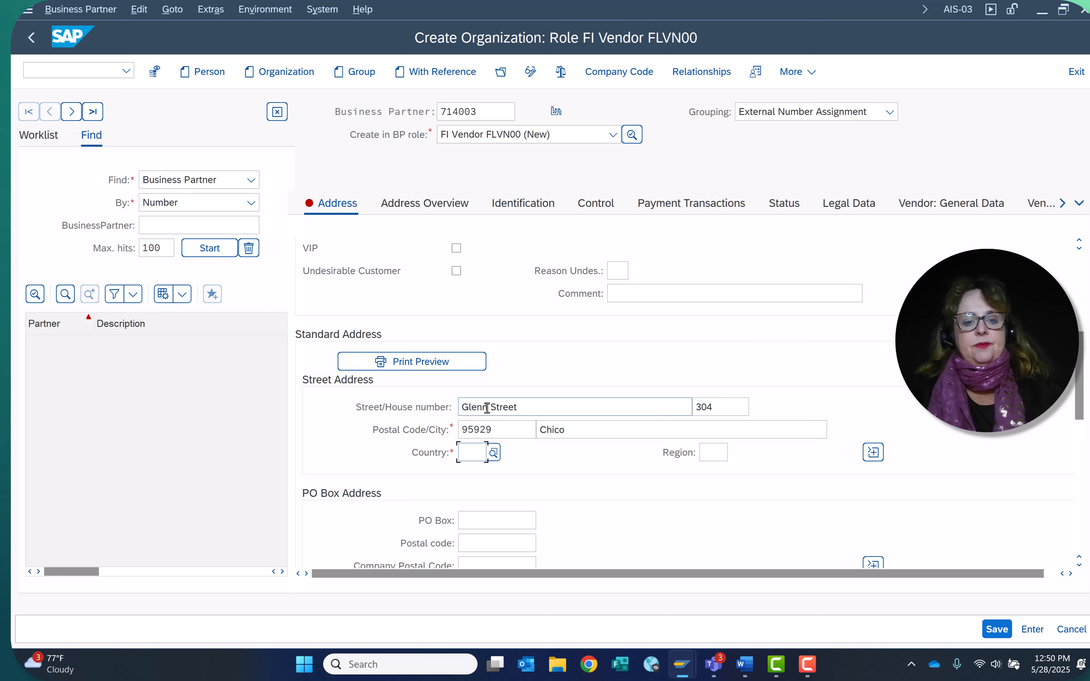
type("US")
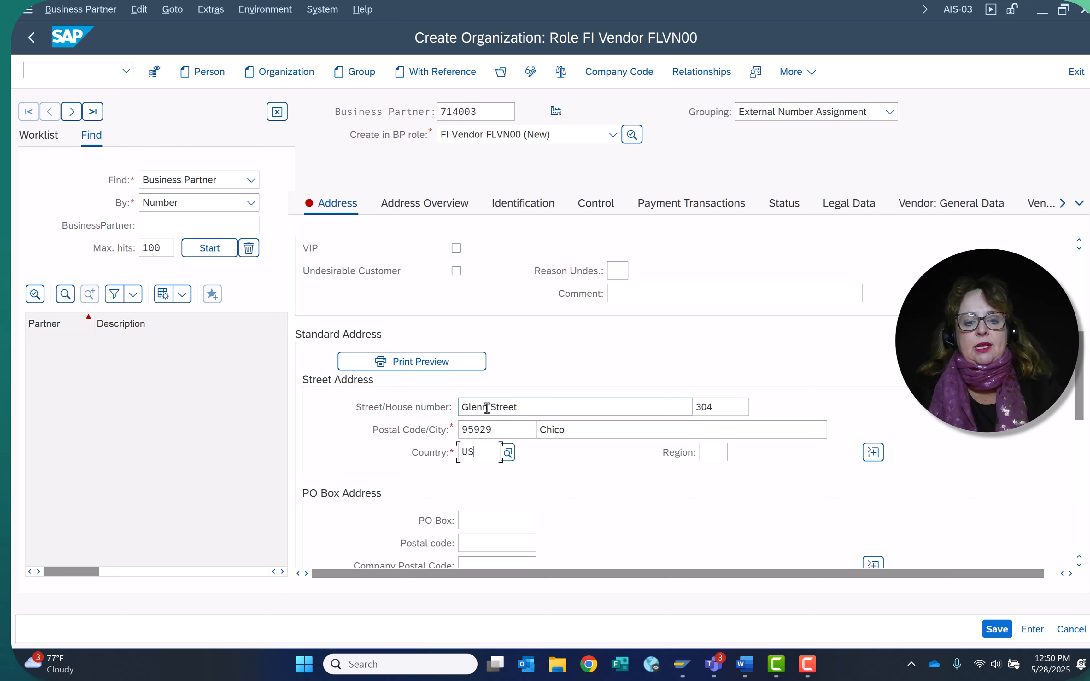
Set the address region to CA and the communication language to English, expanding the street address details.
key("Tab")
type("CA")
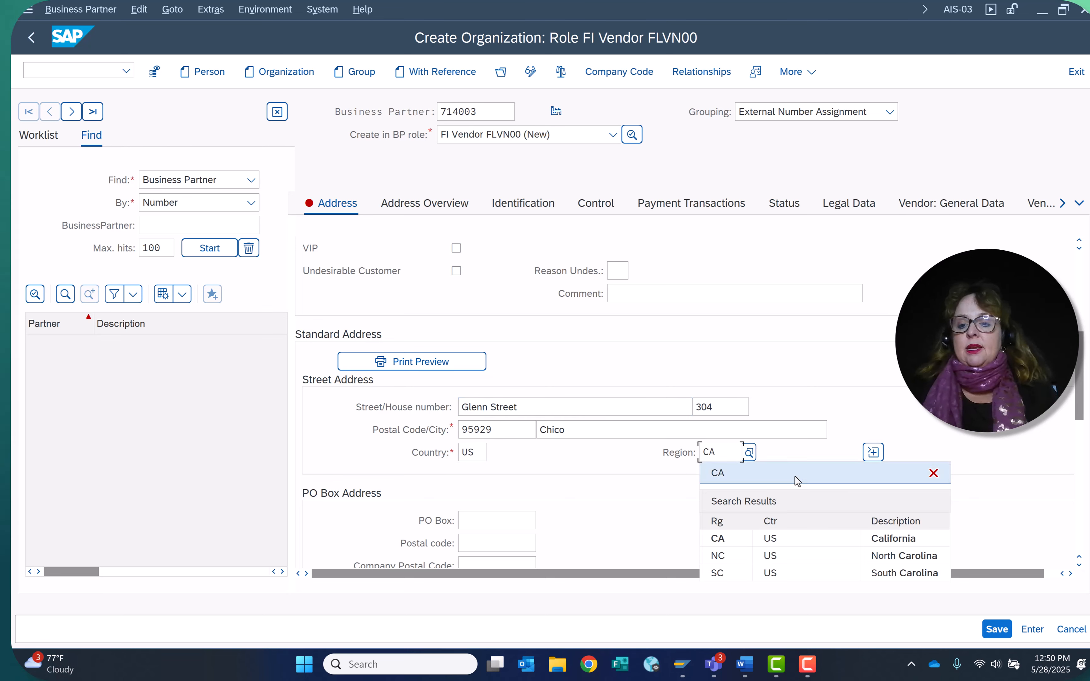
left_click(874, 453)
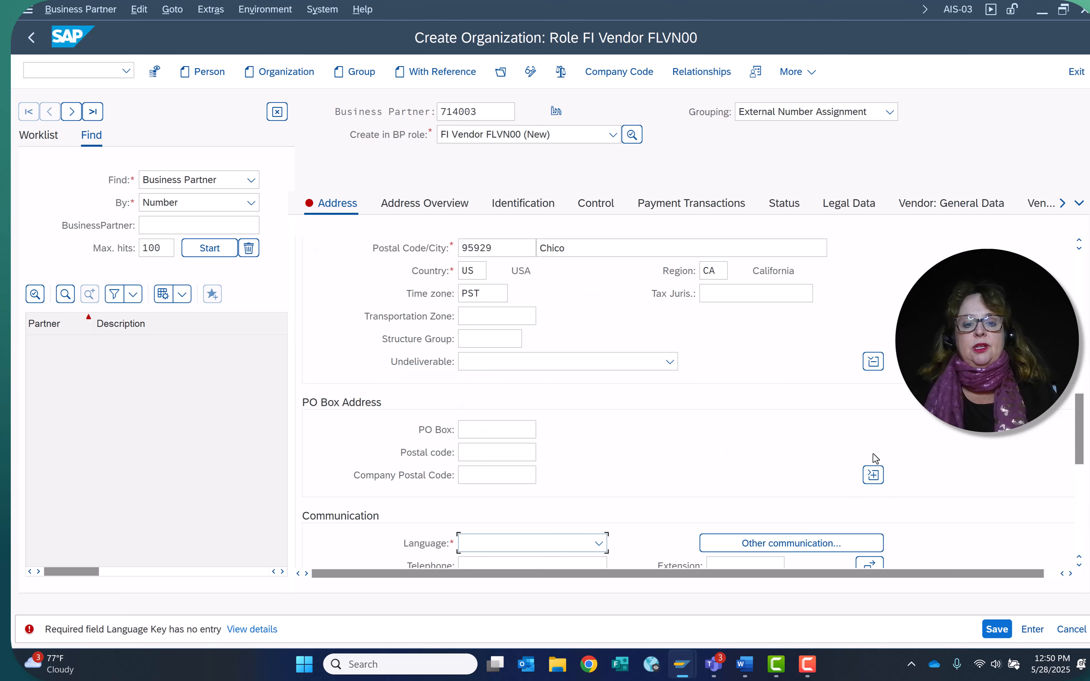
left_click(598, 543)
key("e")
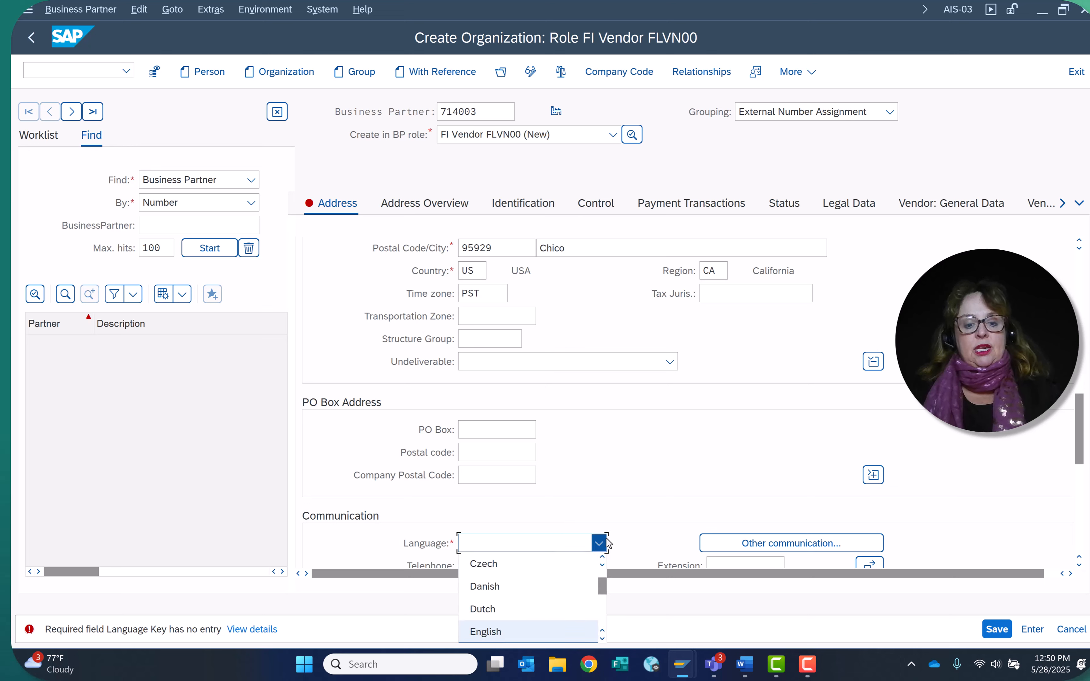
left_click(548, 624)
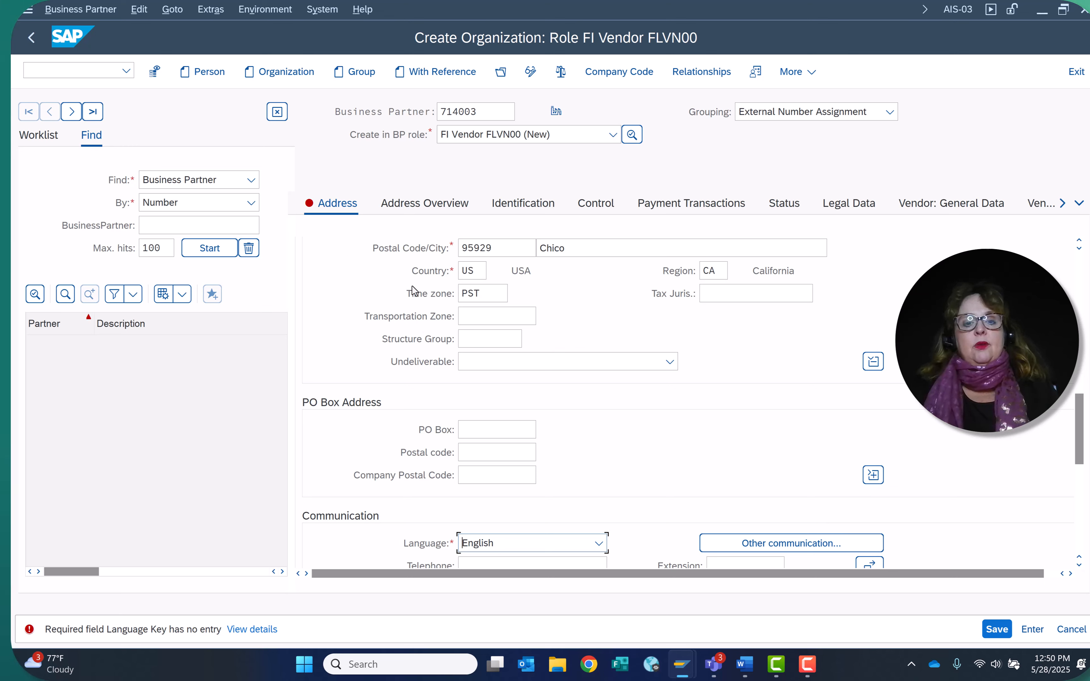
Try to save the vendor with the address time zone set to EST.
left_click_drag(507, 292, 426, 292)
type("est")
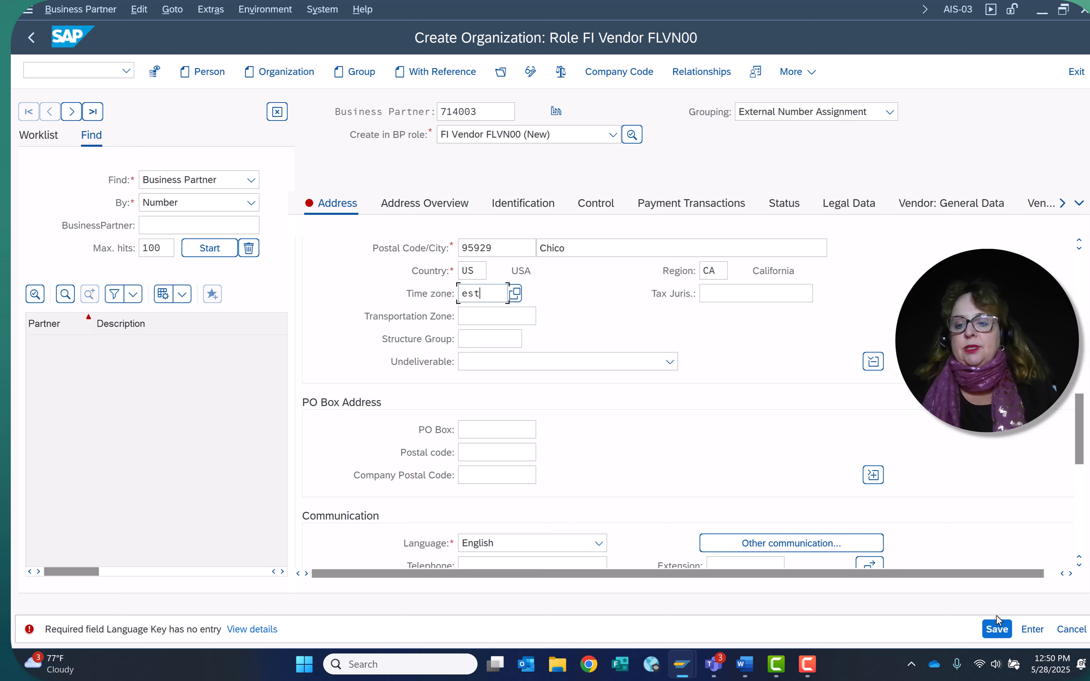
left_click(996, 628)
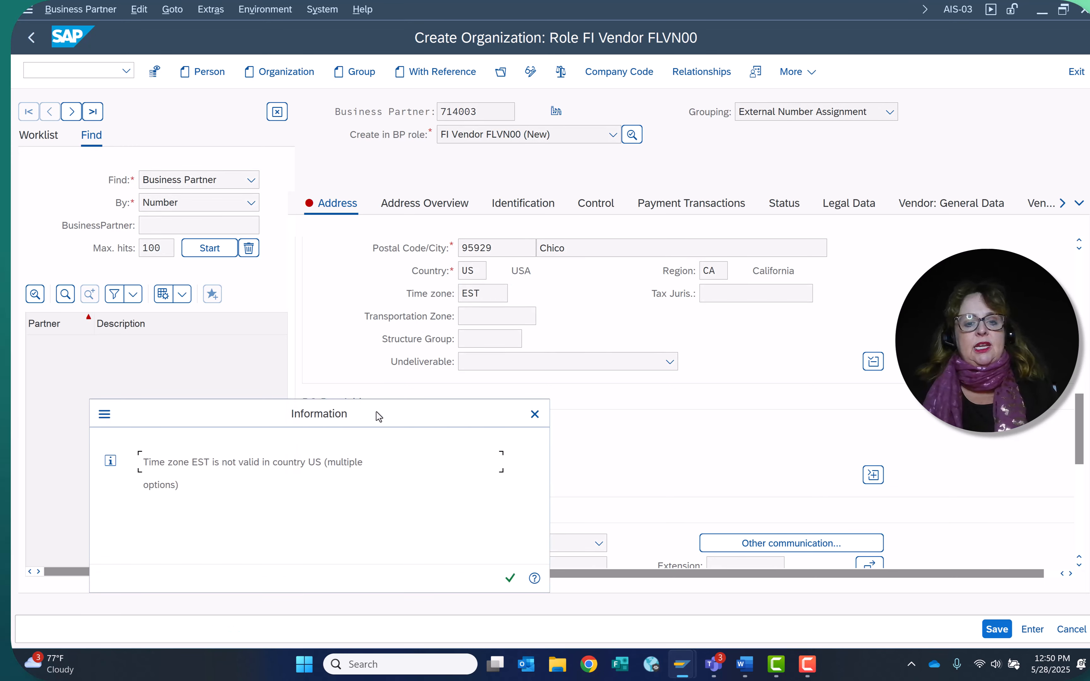
left_click(510, 576)
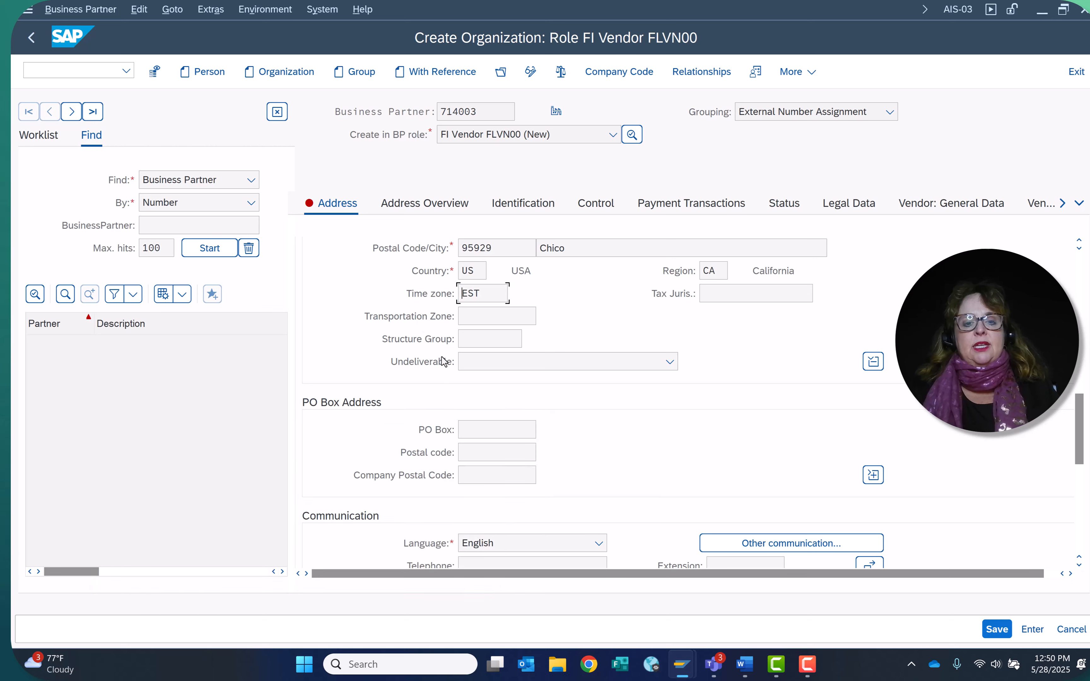
Set the vendor address's time zone to PST.
left_click_drag(494, 296, 401, 290)
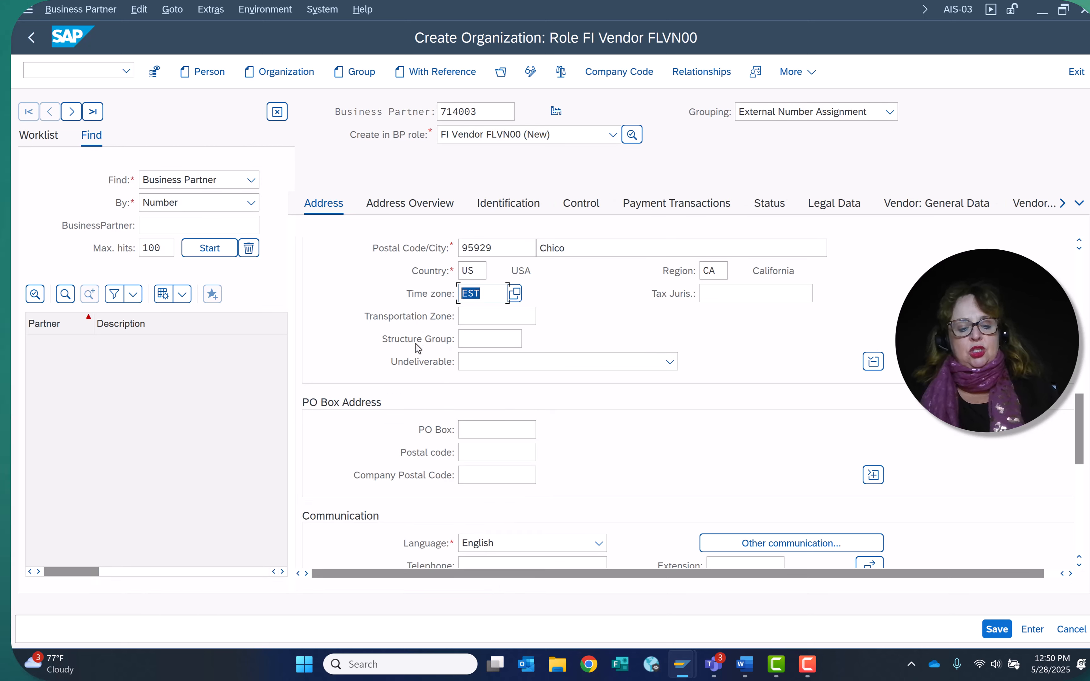
type("pst")
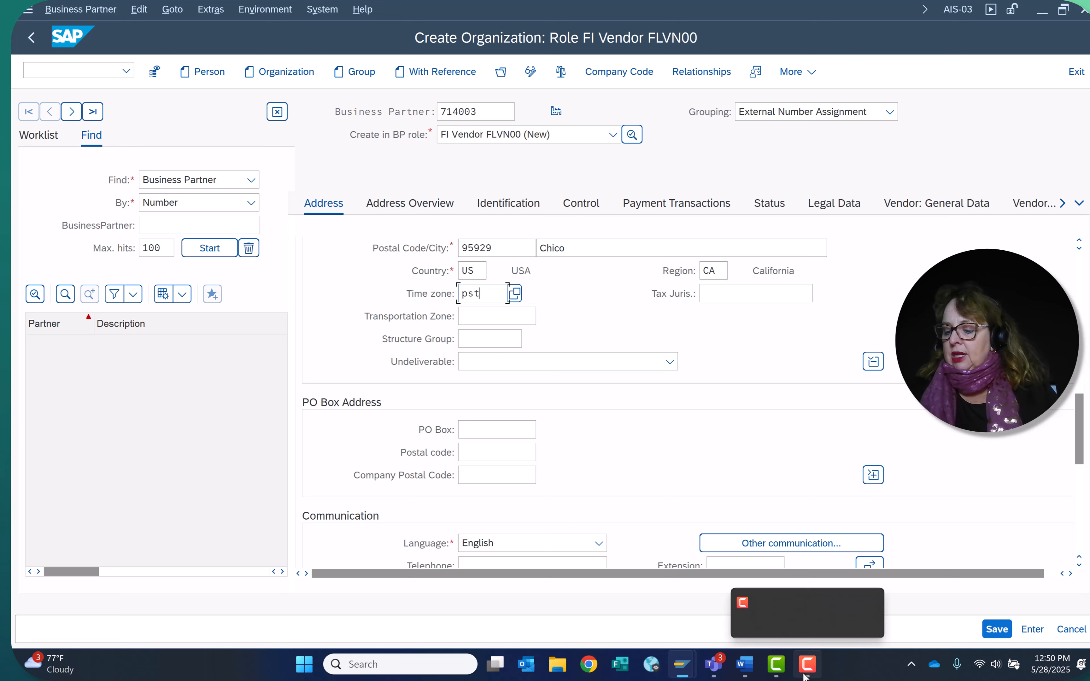
key("Return")
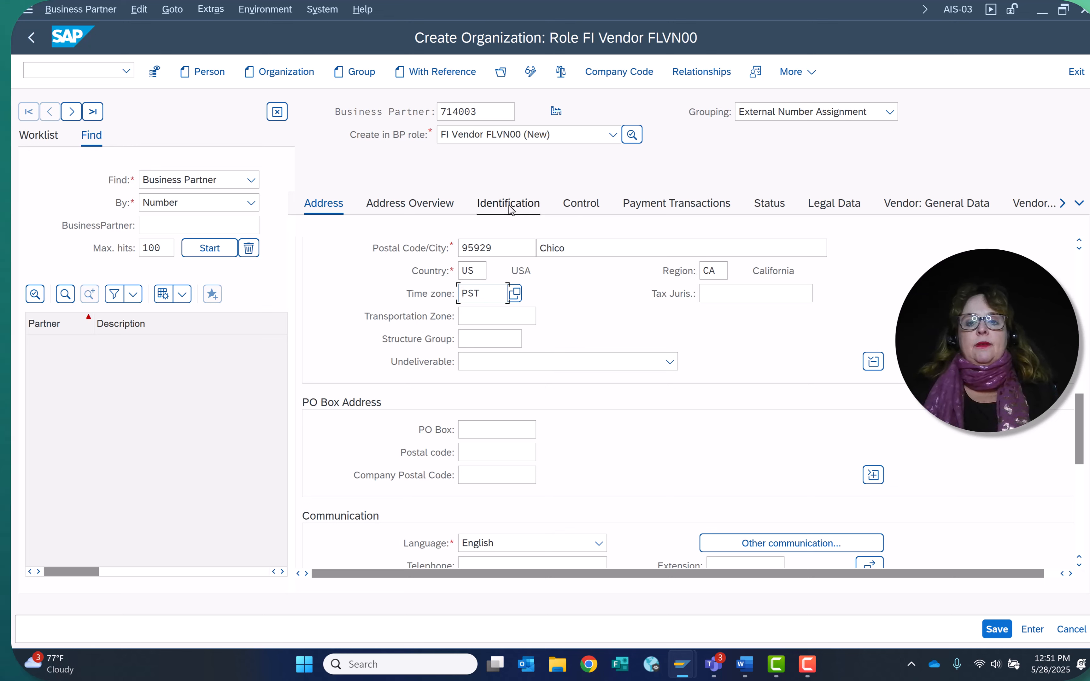
Enter the external vendor number in the vendor assignment of the general vendor data.
left_click(932, 203)
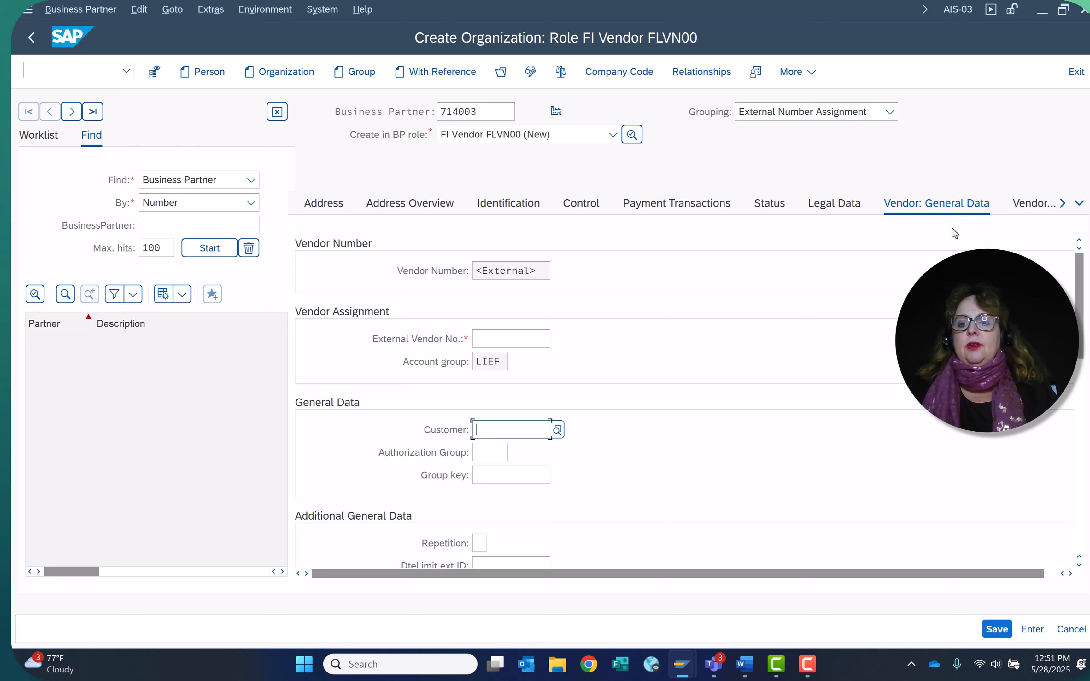
left_click(508, 341)
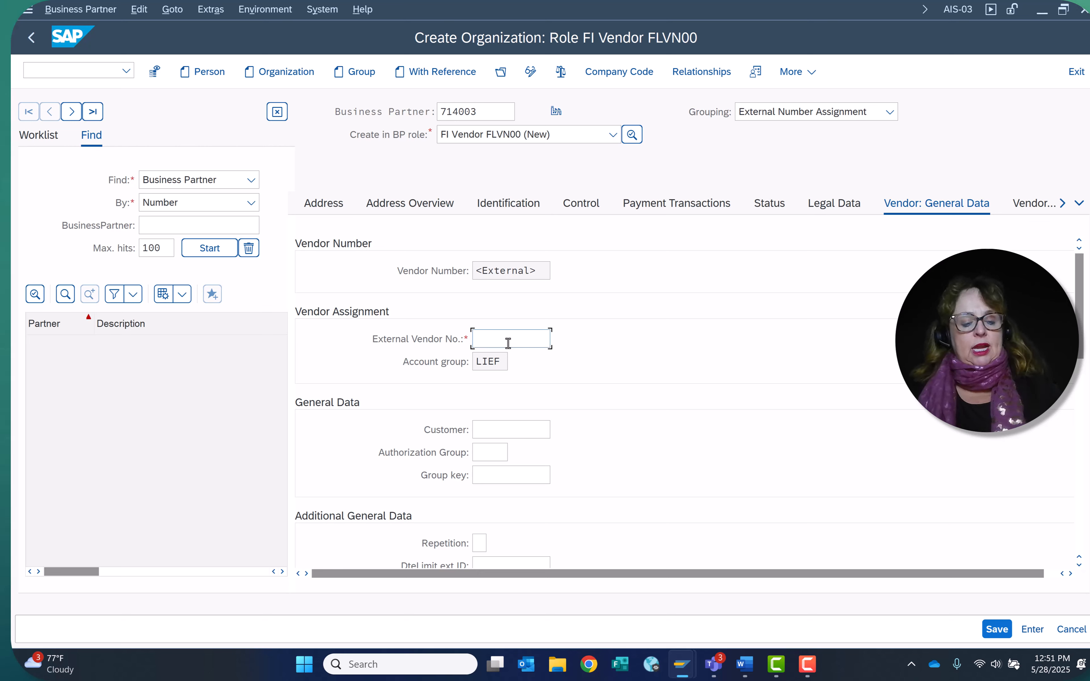
type("114")
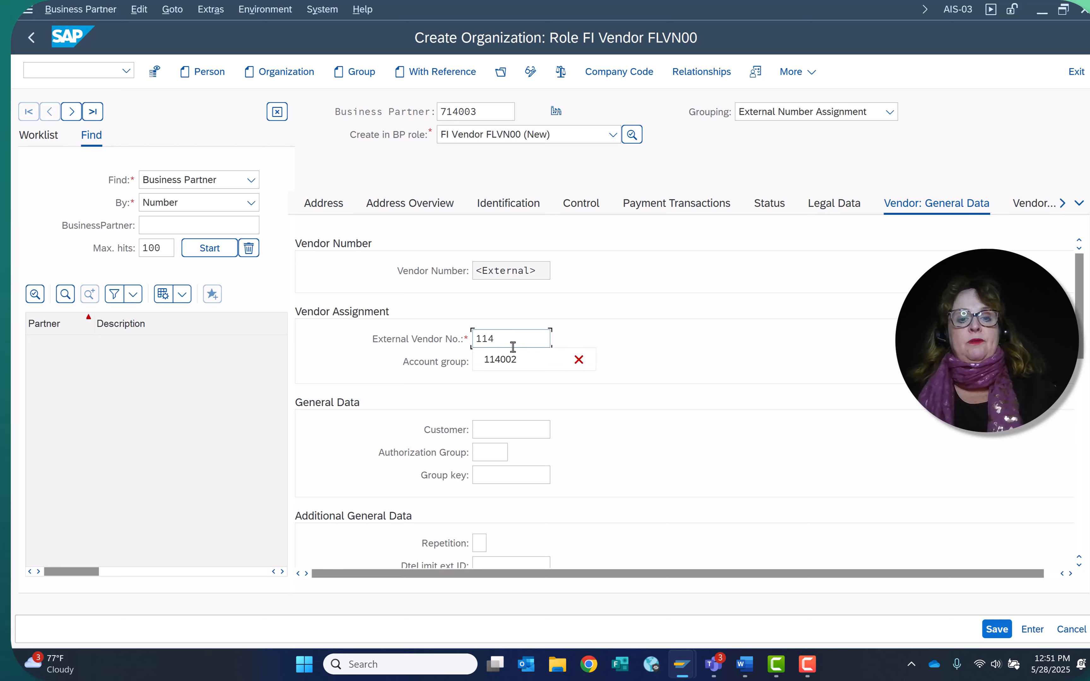
type("003")
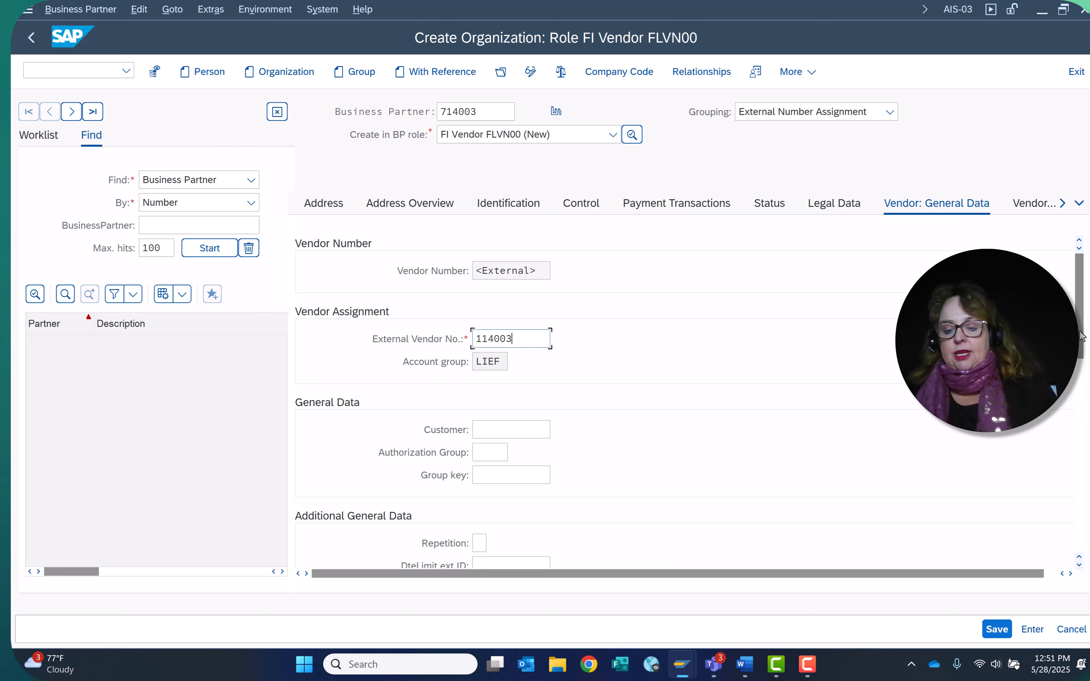
key("Return")
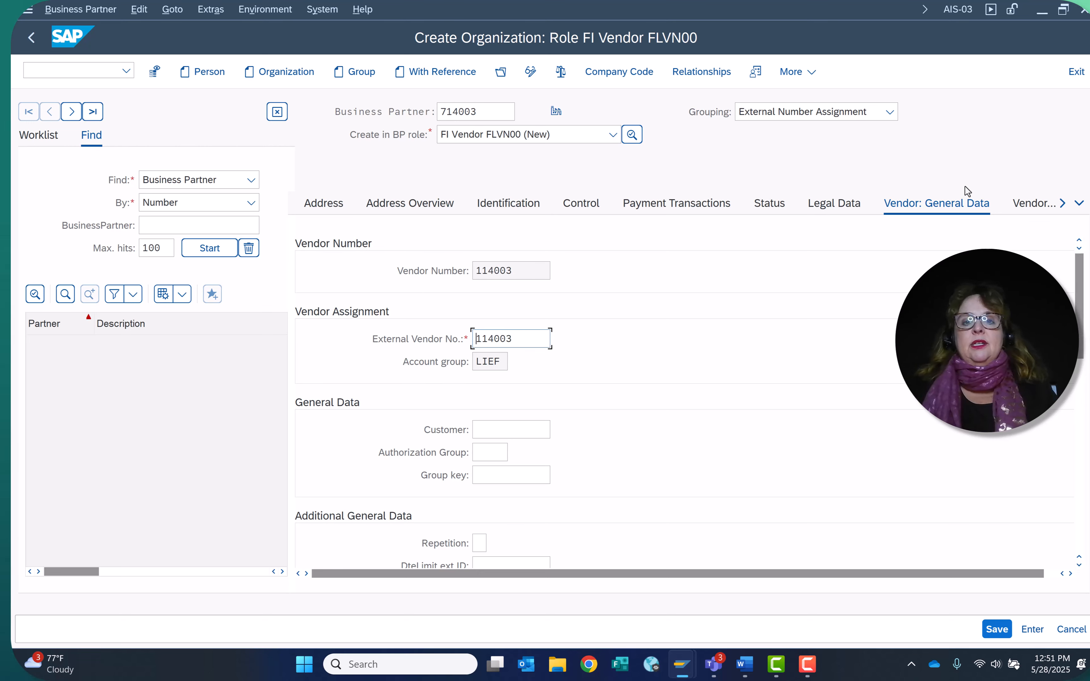
Open the vendor's company code data for company code US03.
left_click(632, 74)
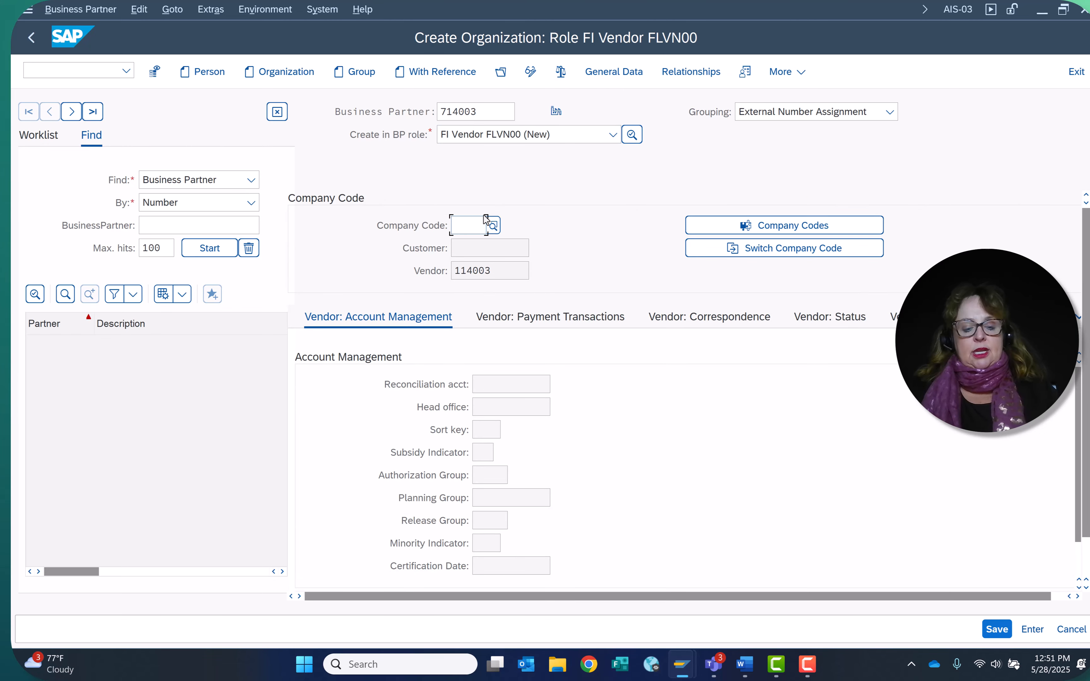
type("us0")
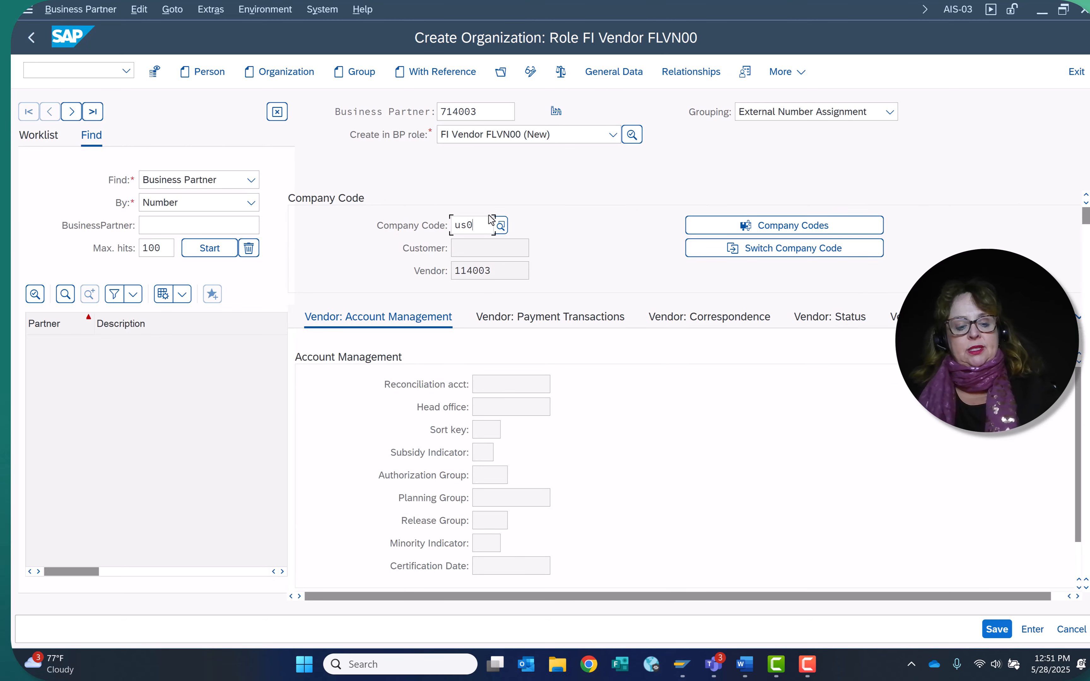
type("3")
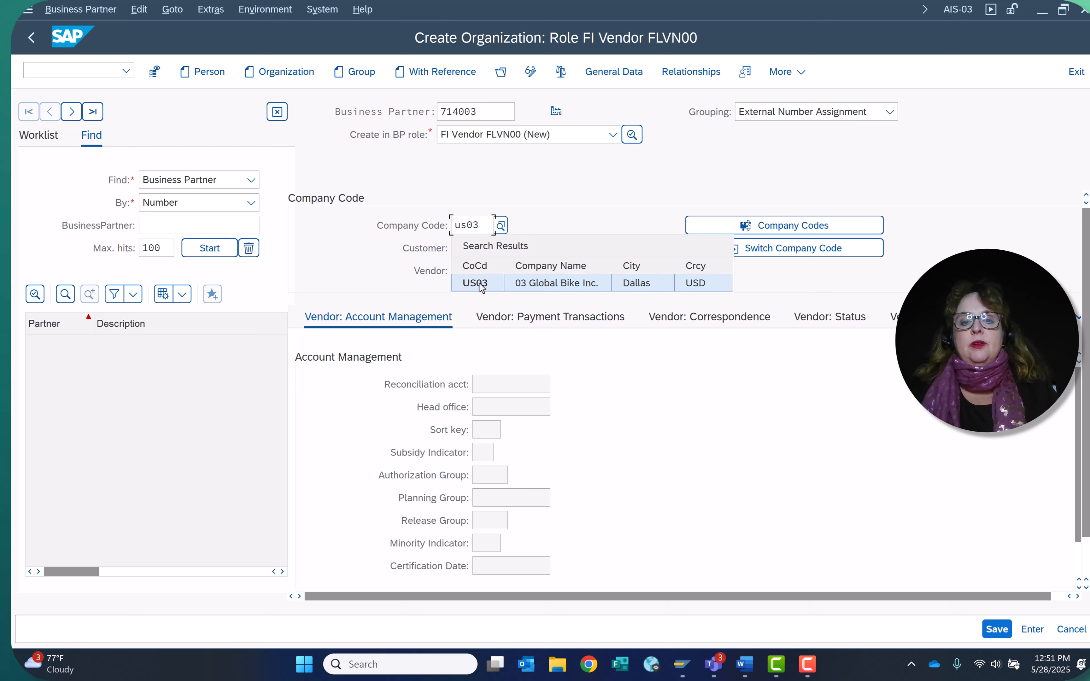
left_click(475, 283)
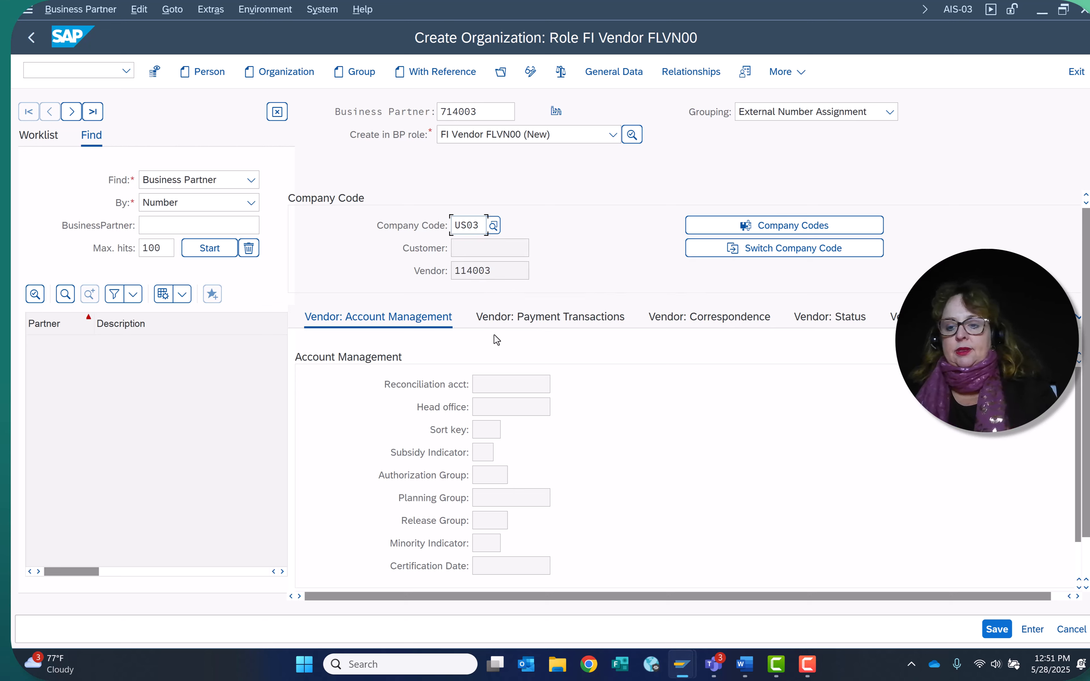
left_click(1027, 630)
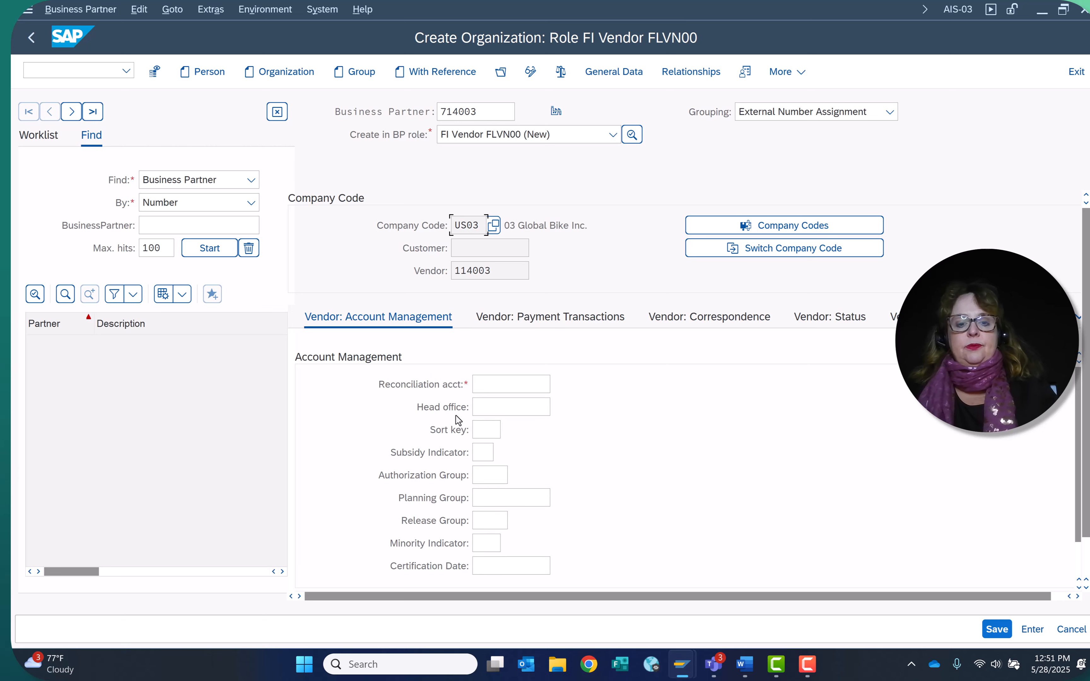
Set the vendor's reconciliation account to 300000 and the sort key to 001 in account management.
left_click(483, 382)
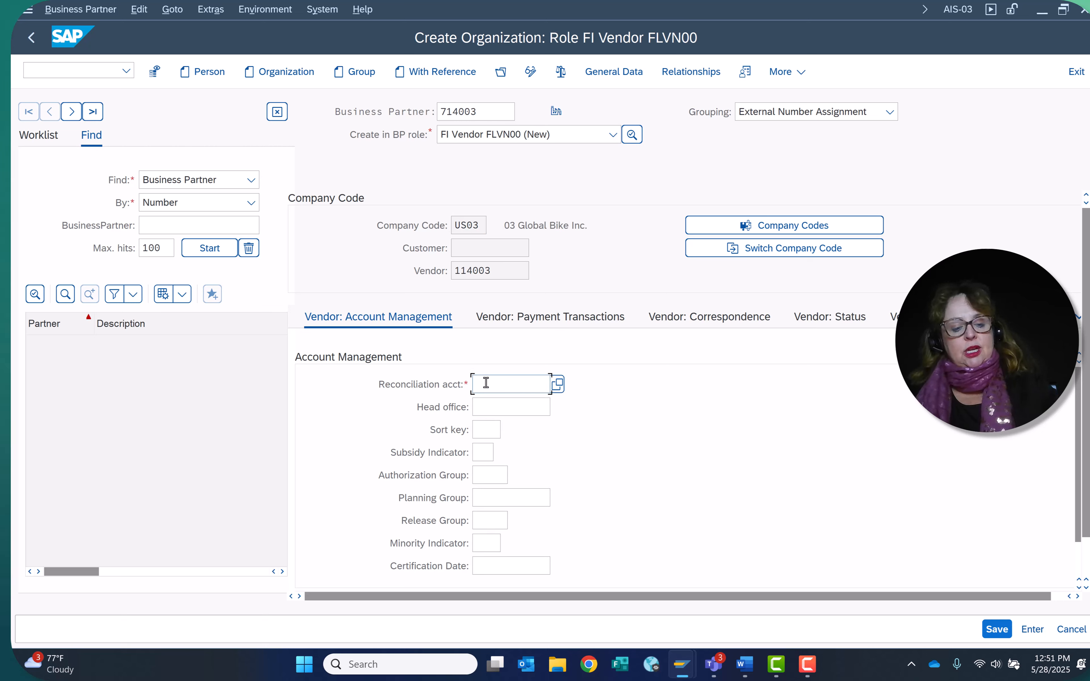
left_click(557, 384)
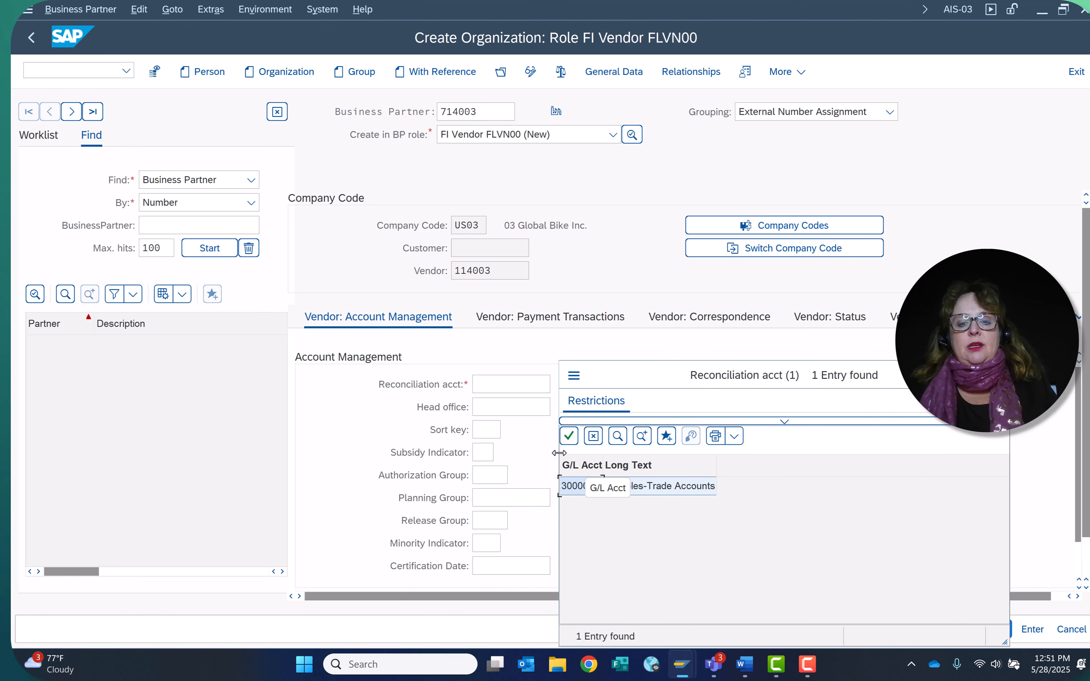
left_click(579, 485)
double_click(578, 485)
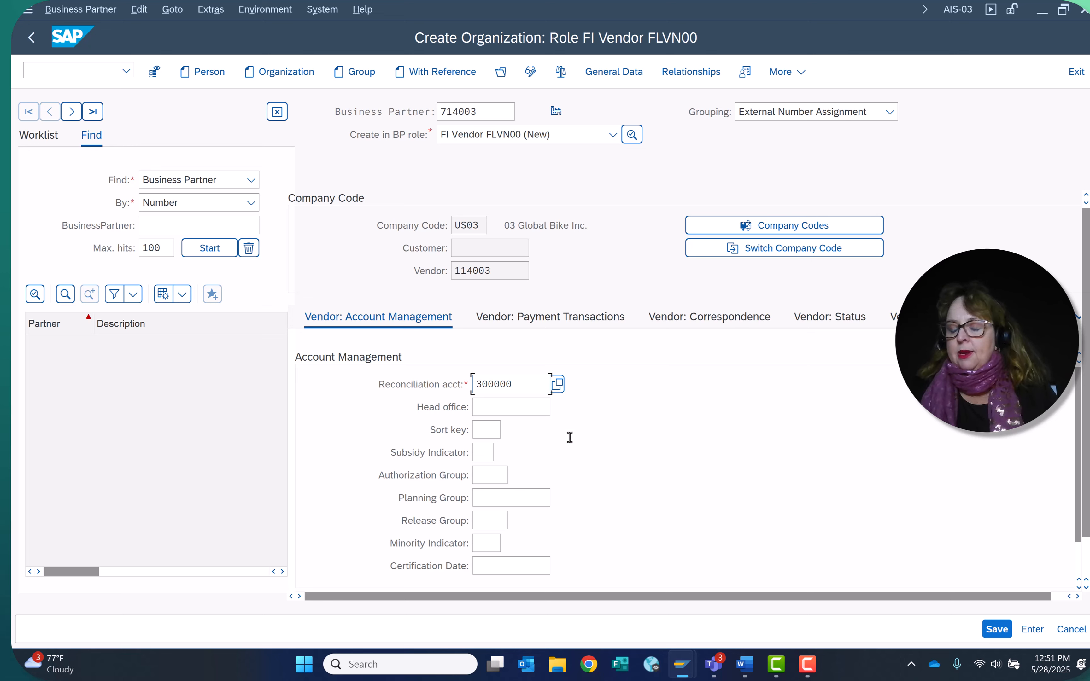
left_click(491, 427)
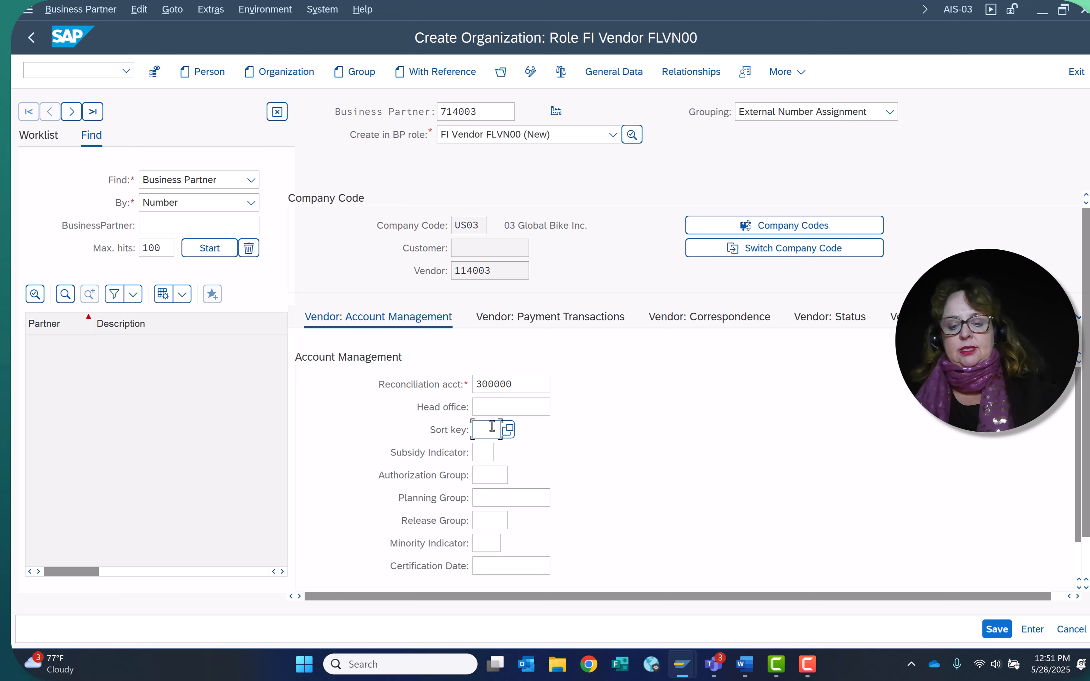
type("001")
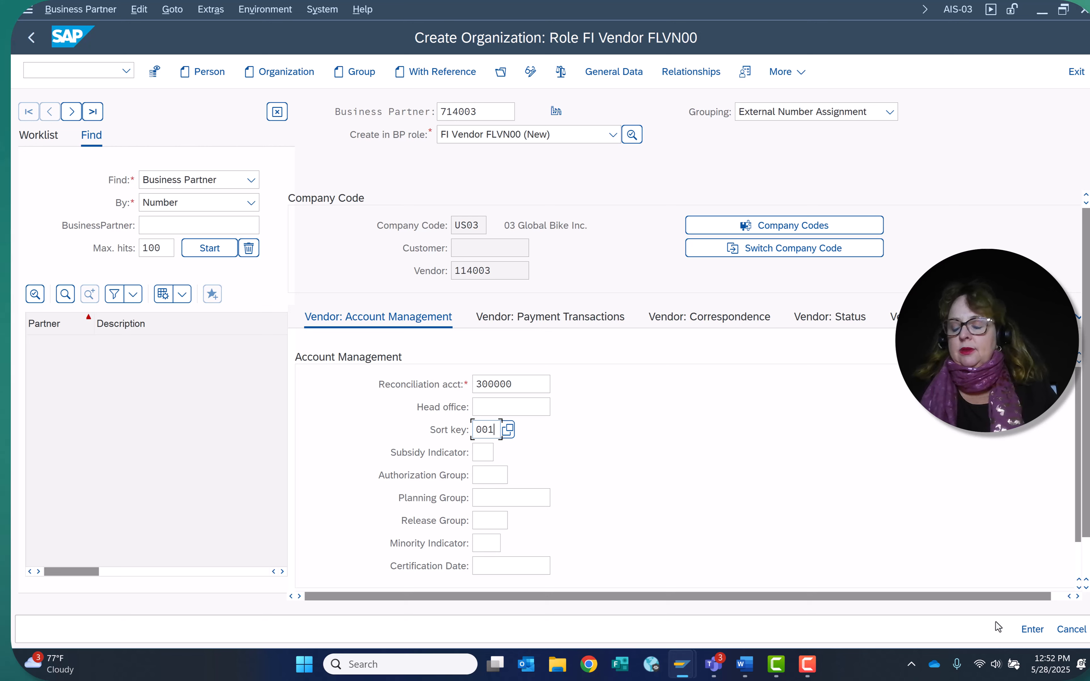
left_click(995, 627)
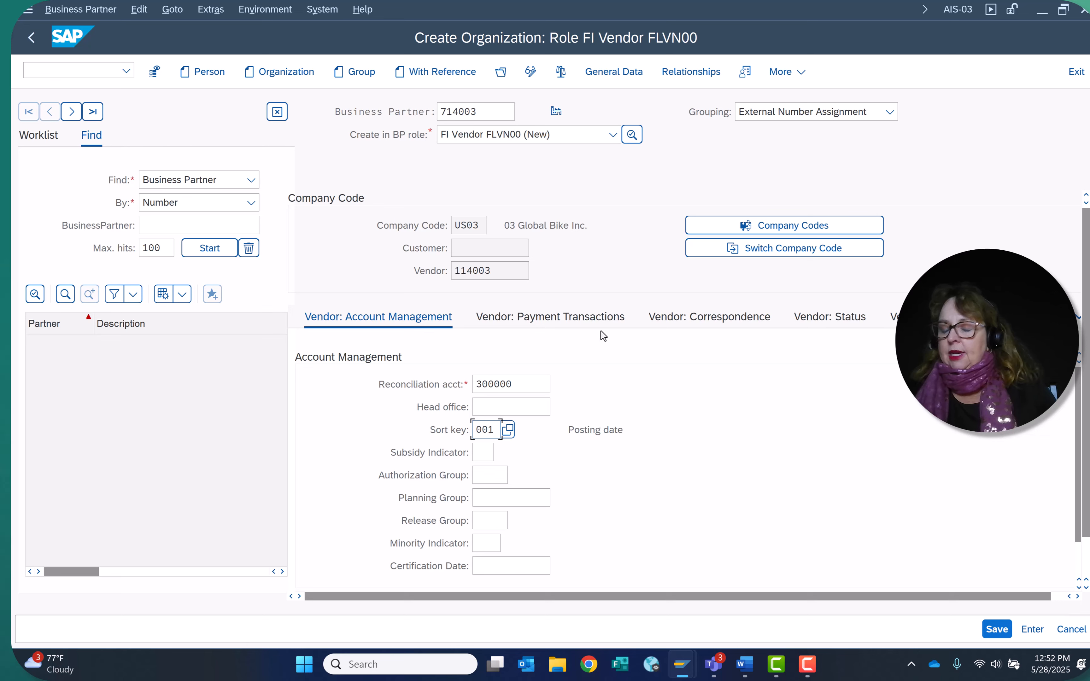
Set the vendor's payment terms to 0001 and the tolerance group to GBI in the payment data.
left_click(545, 331)
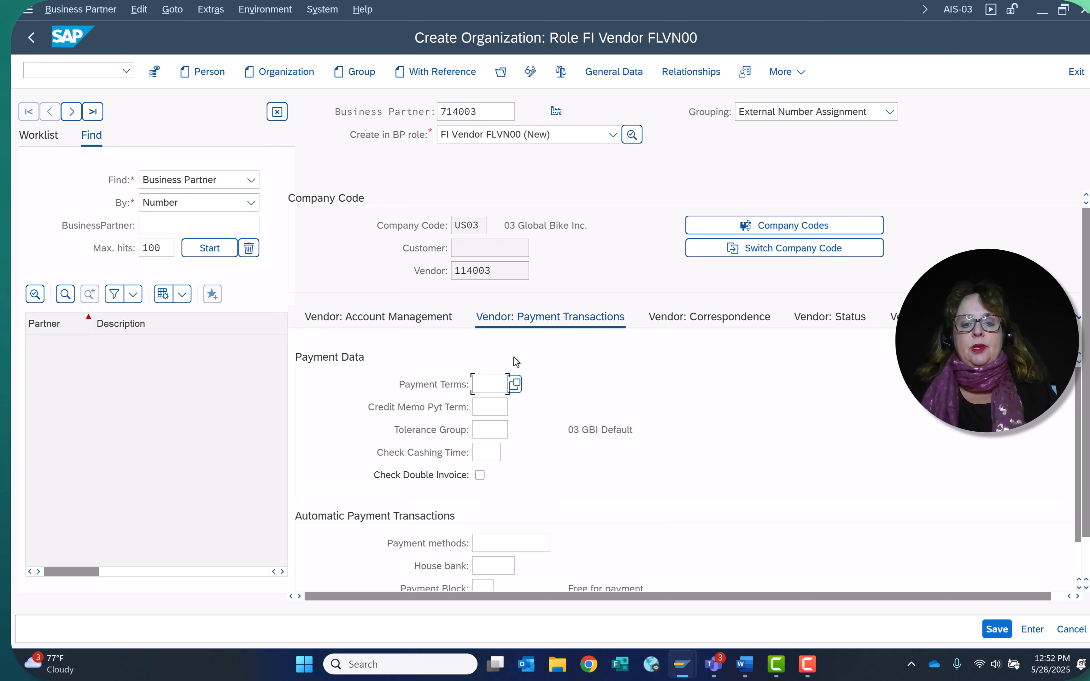
left_click(511, 381)
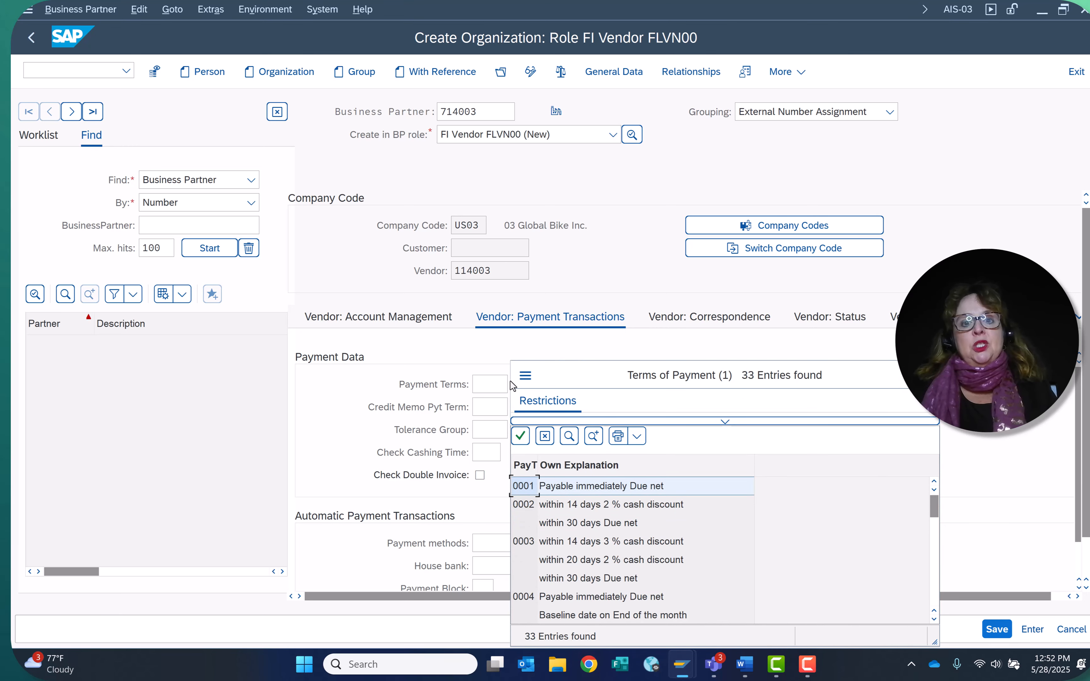
double_click(525, 486)
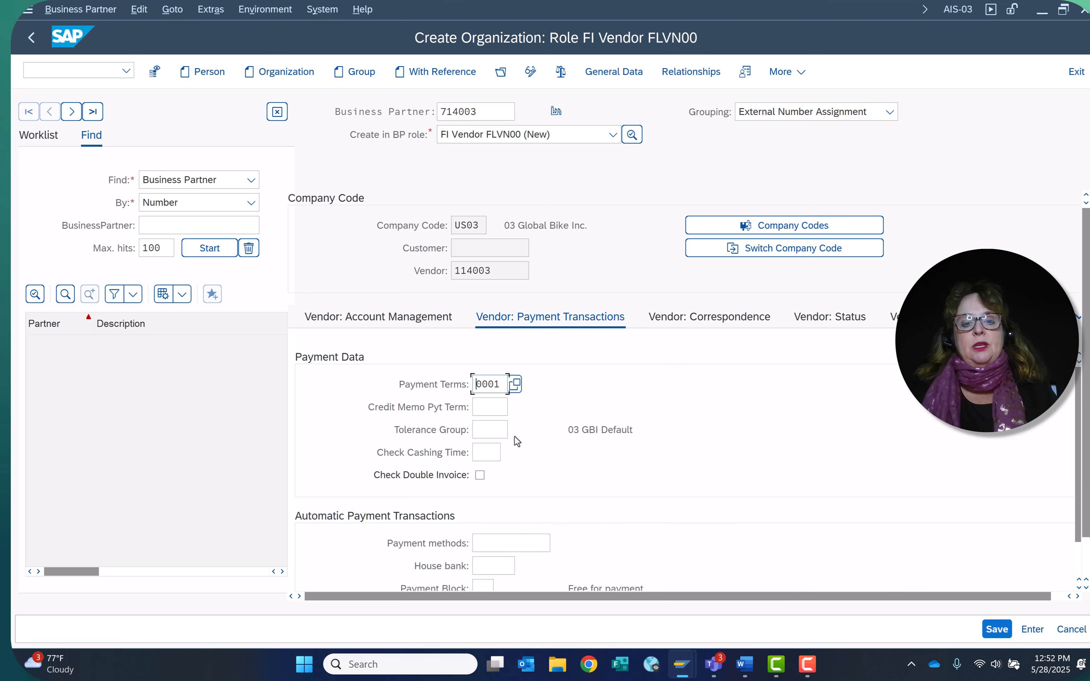
left_click(487, 429)
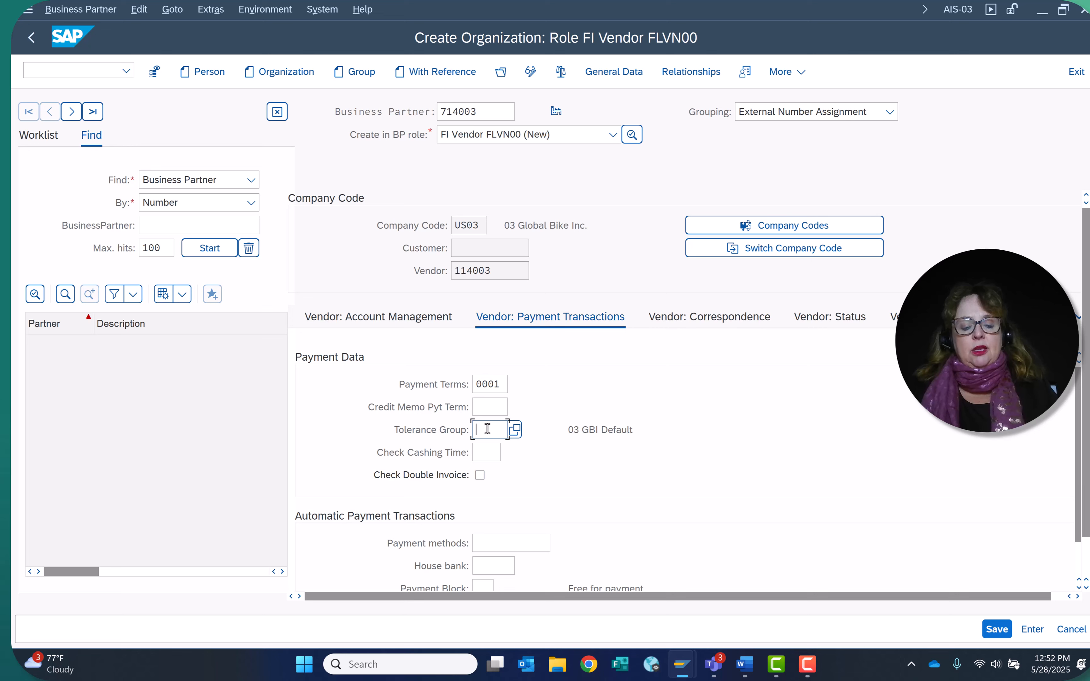
type("gbi")
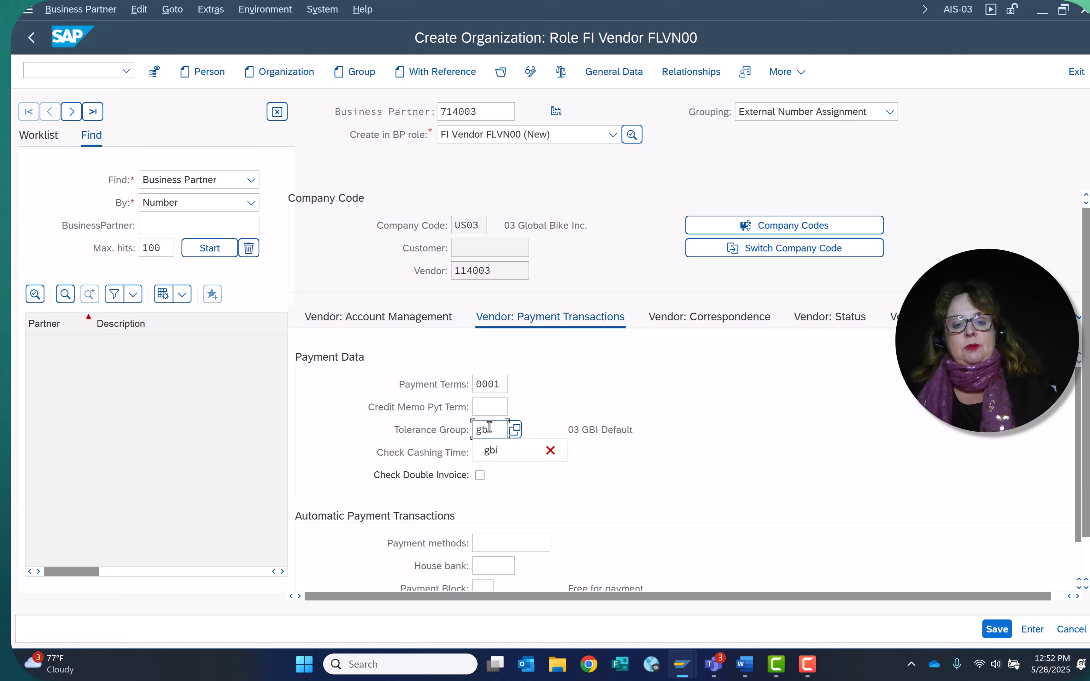
left_click(495, 446)
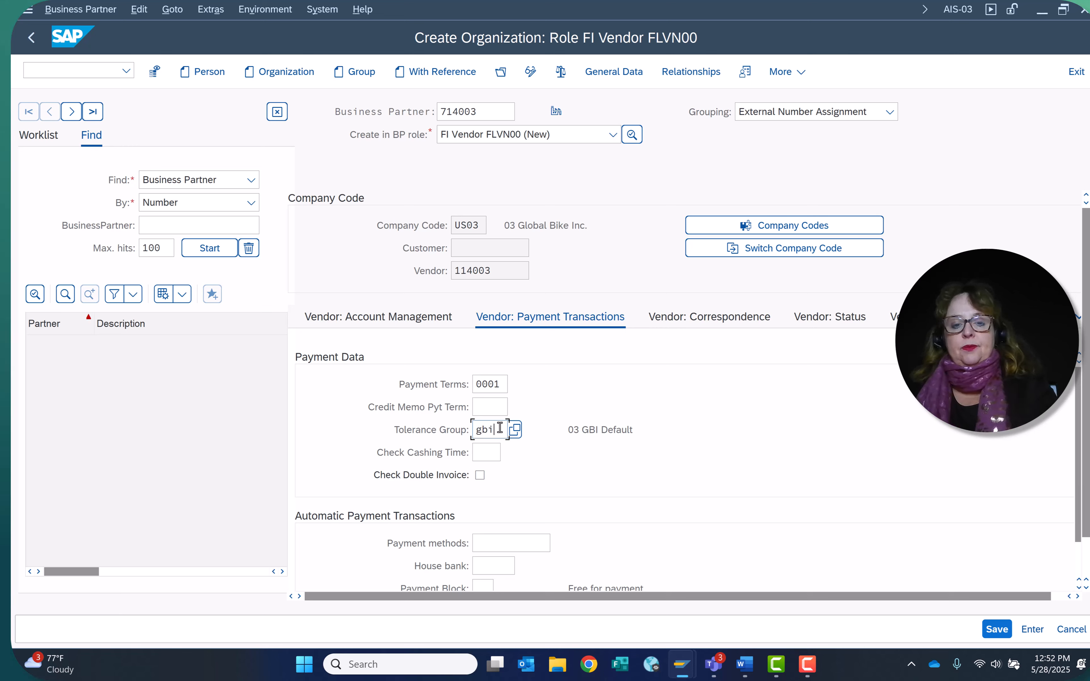
key("Return")
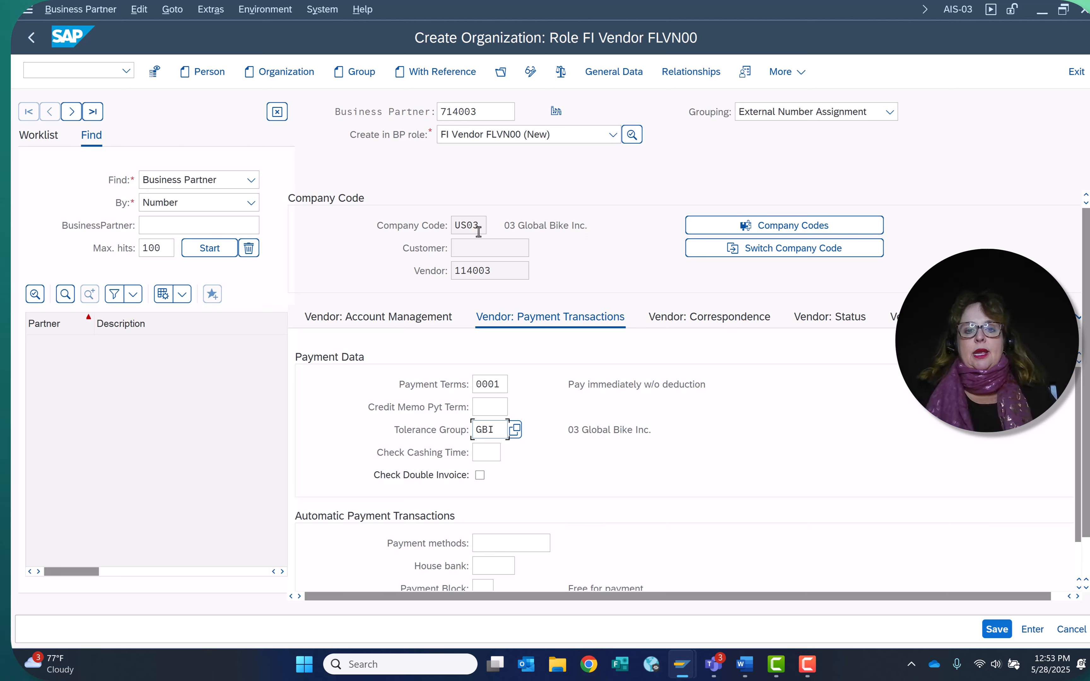
Save the new vendor business partner and switch it from display to change mode.
left_click(483, 220)
left_click(991, 629)
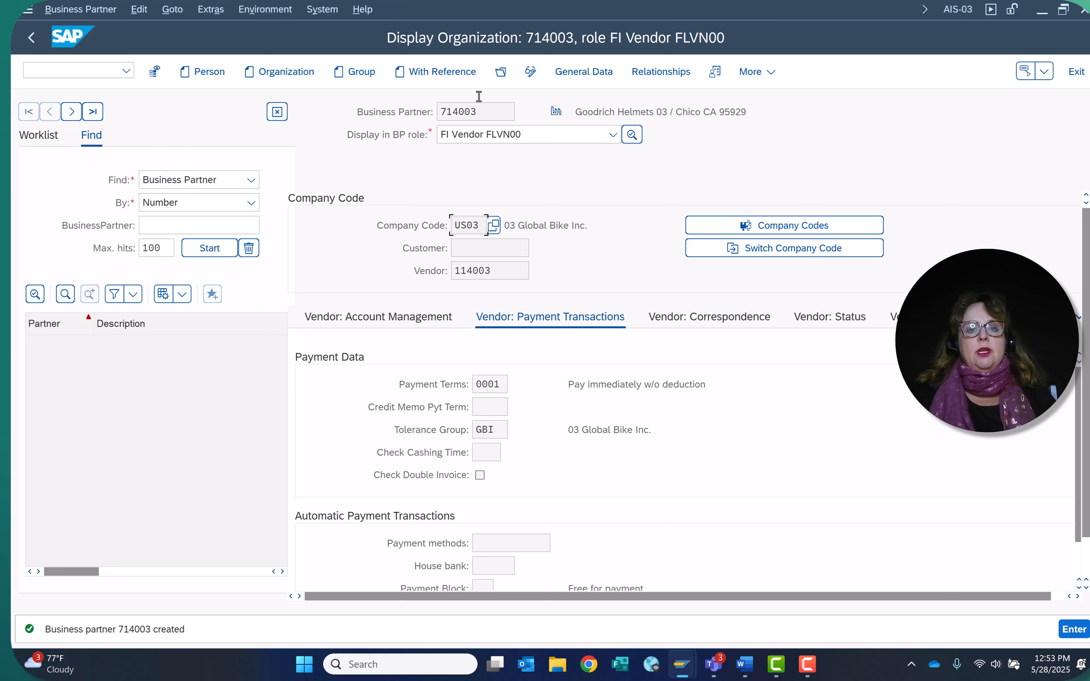
left_click(530, 71)
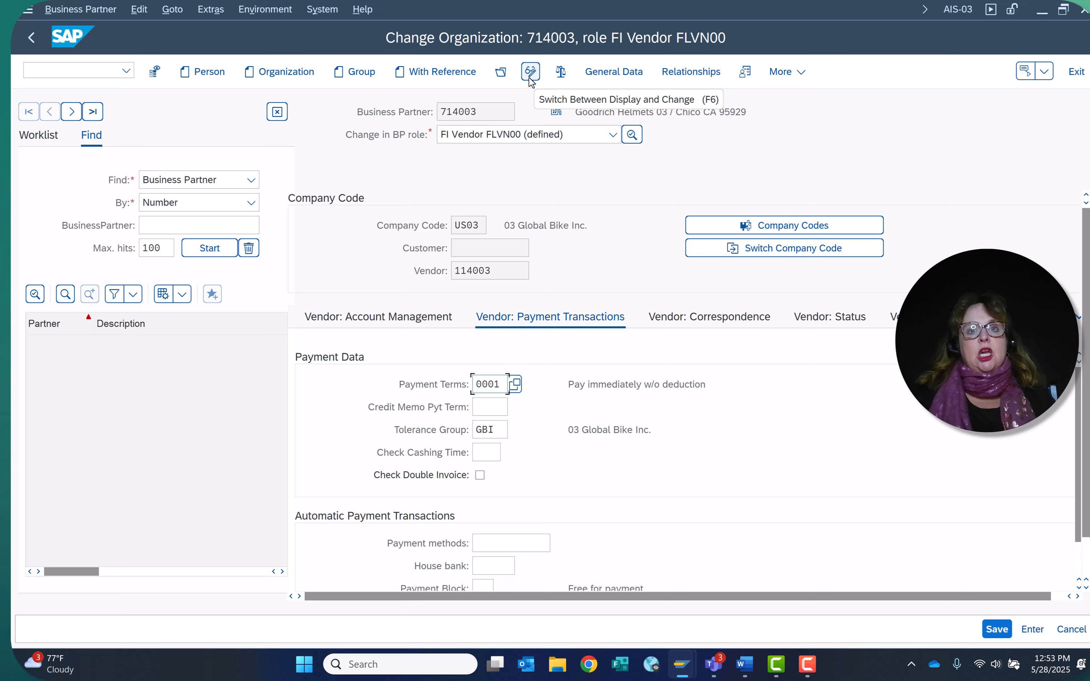
Switch the vendor's business partner role to Vendor Purchasing FLVN01 and open its purchasing data.
left_click(546, 140)
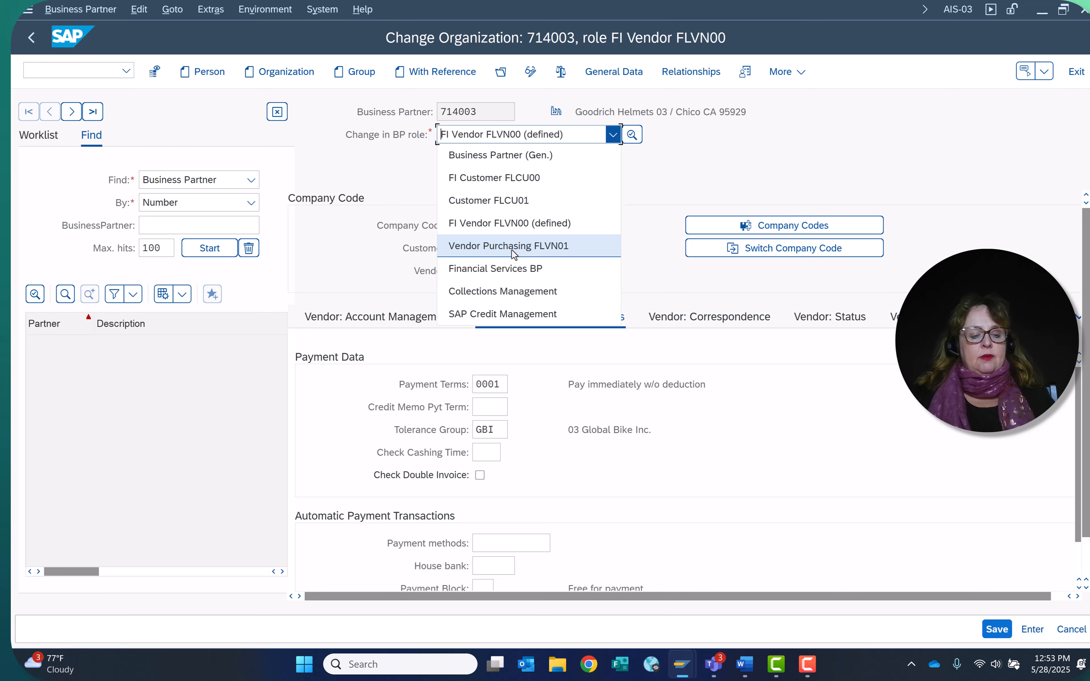
left_click(510, 249)
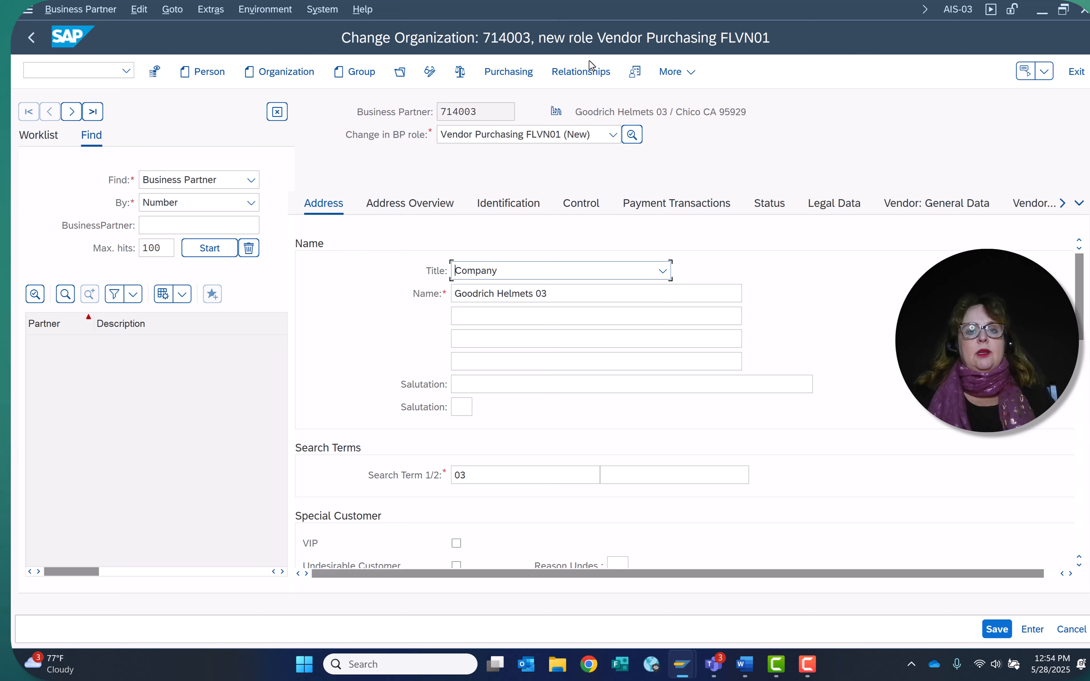
left_click(506, 74)
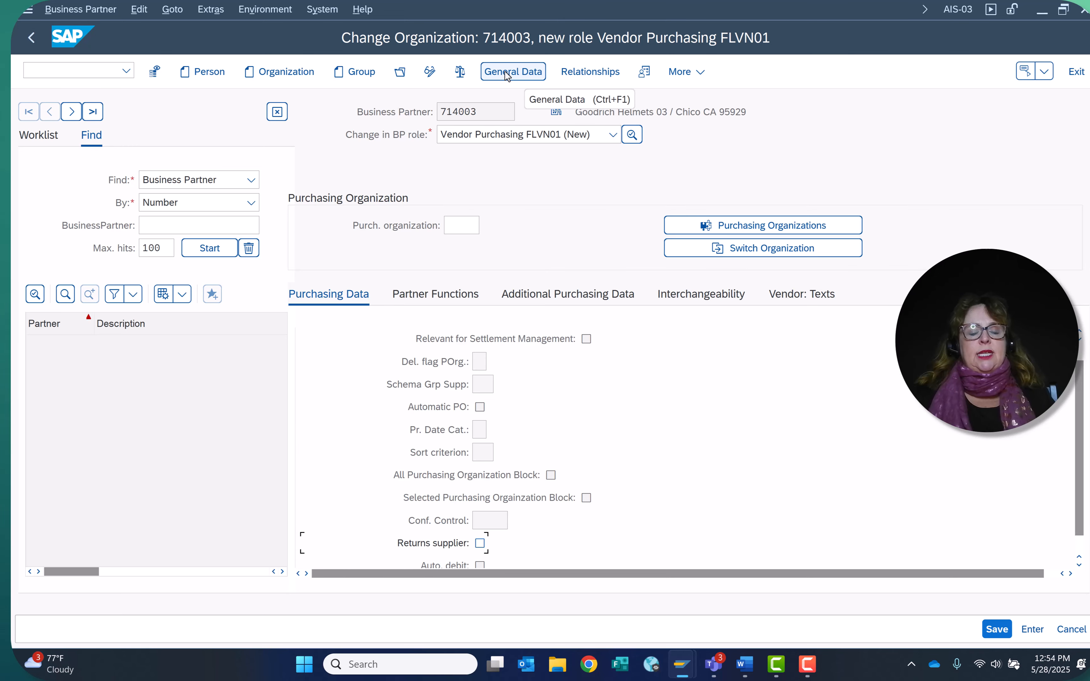
Assign purchasing organization US03 to the vendor's purchasing role.
left_click(457, 218)
type("us")
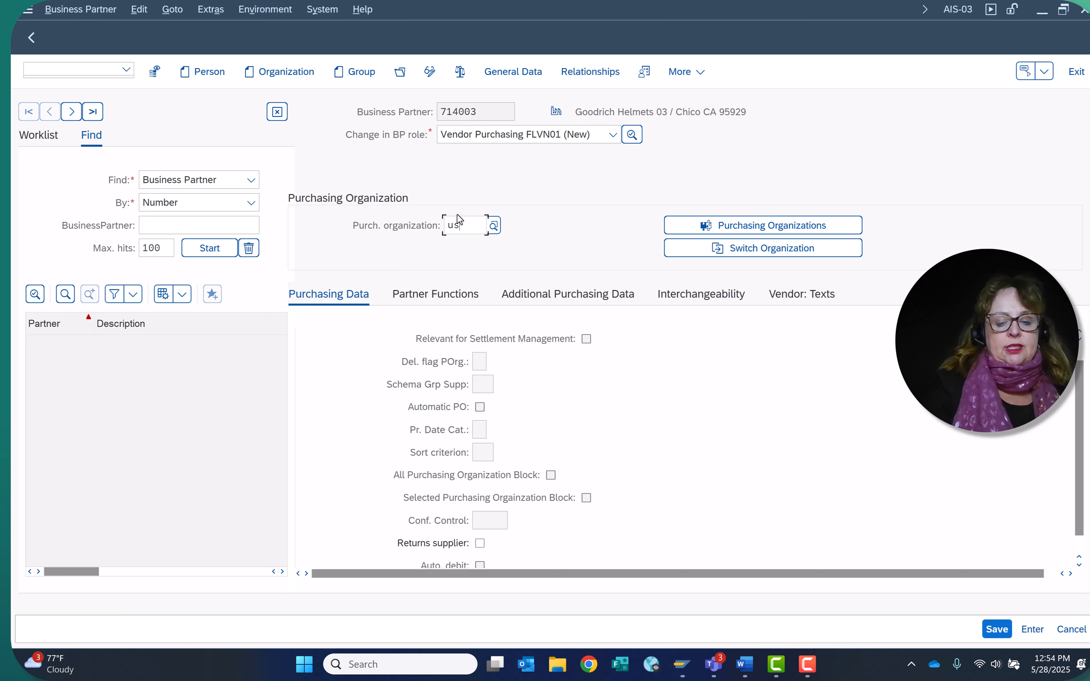
type("03")
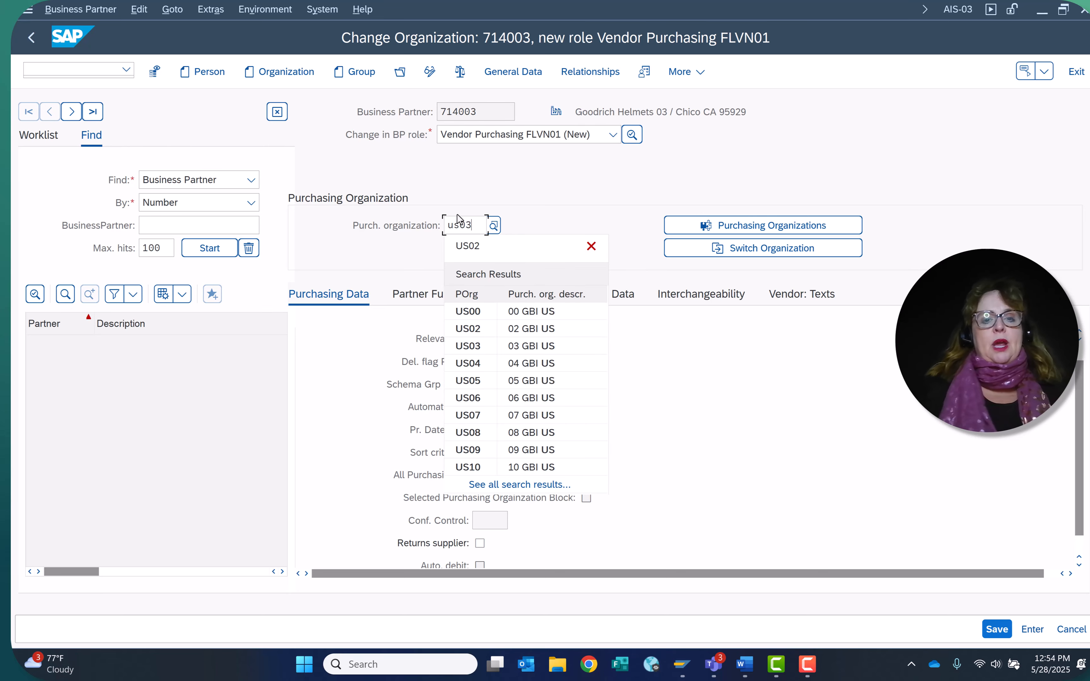
left_click(475, 281)
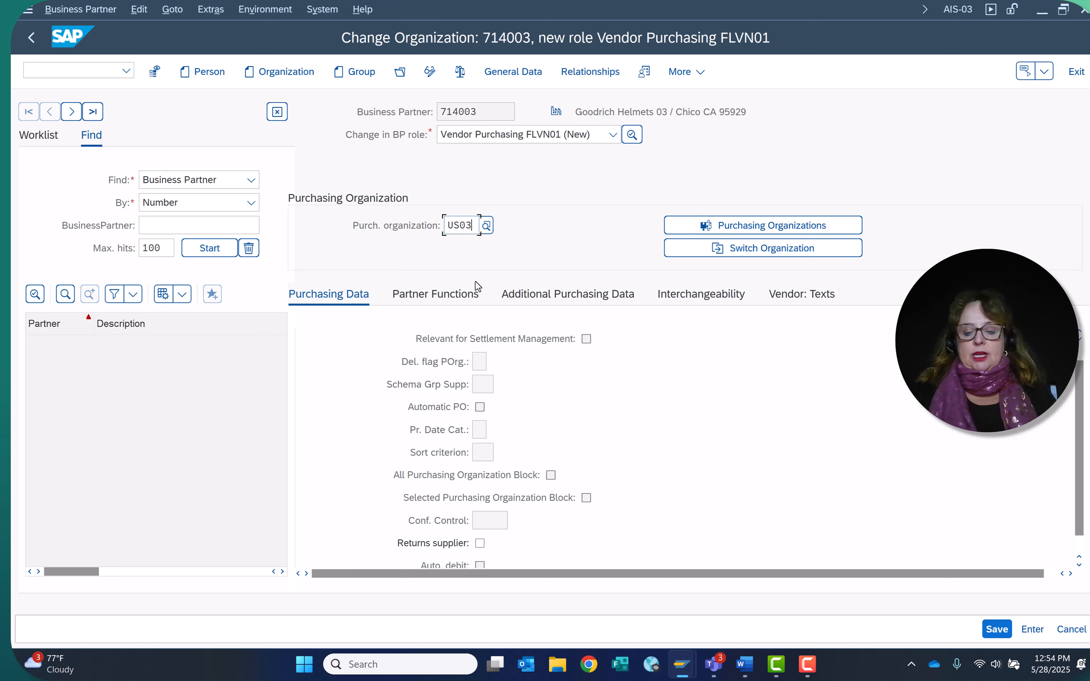
key("Return")
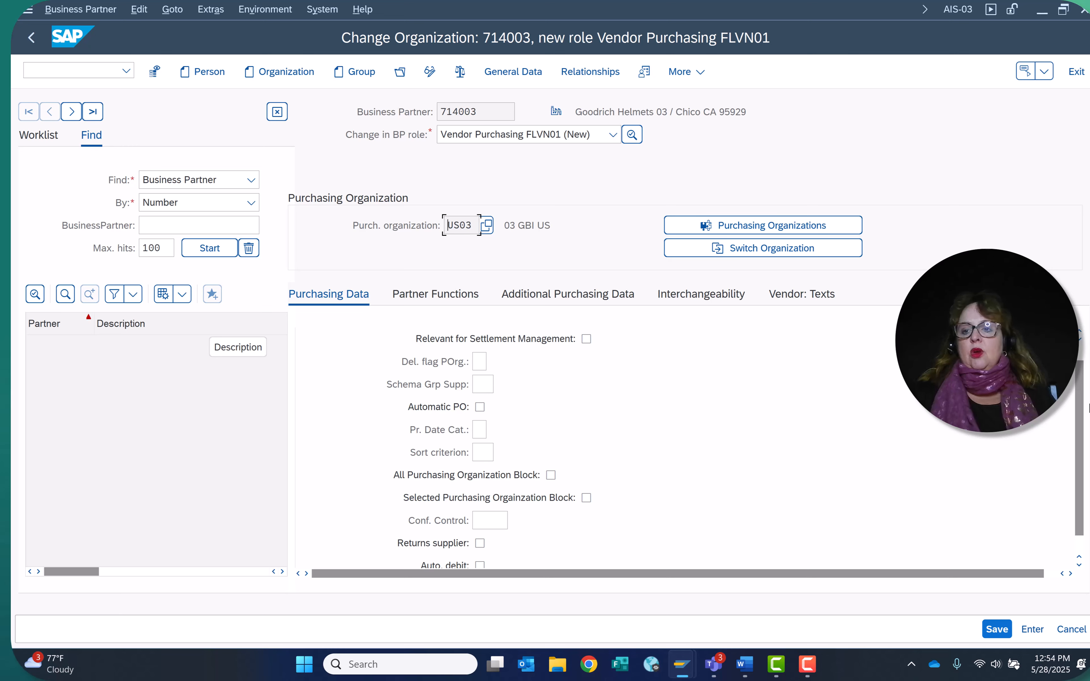
Set the vendor's order currency to USD and payment terms to 0001 in the purchasing conditions, with the business partner search area closed.
scroll(1088, 407, "up", 1)
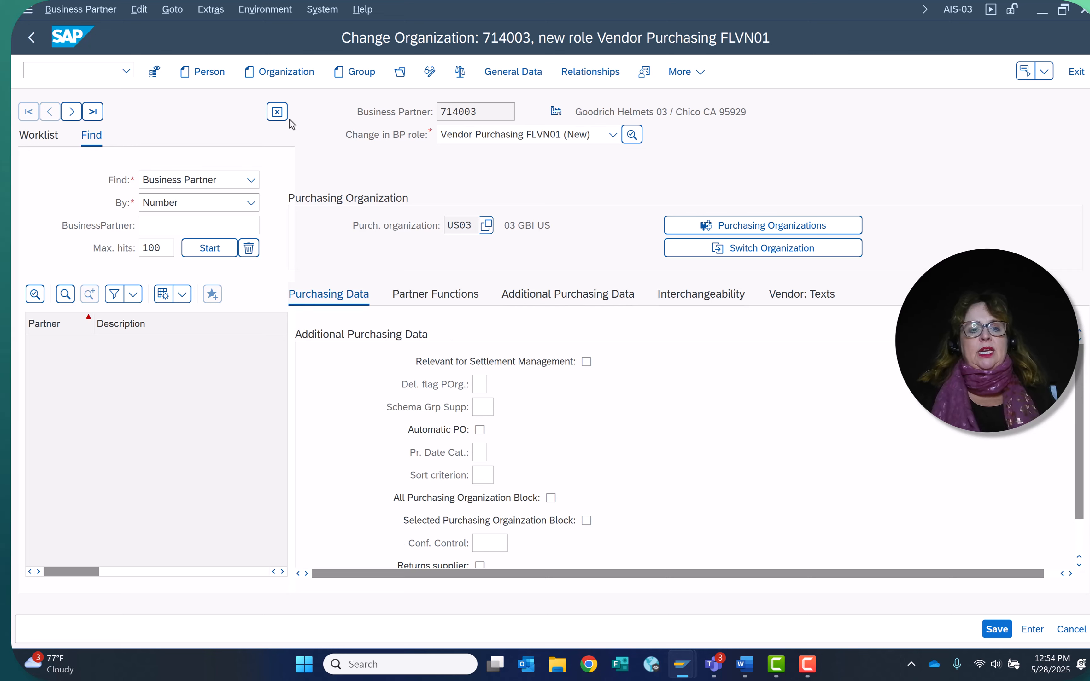
left_click(276, 113)
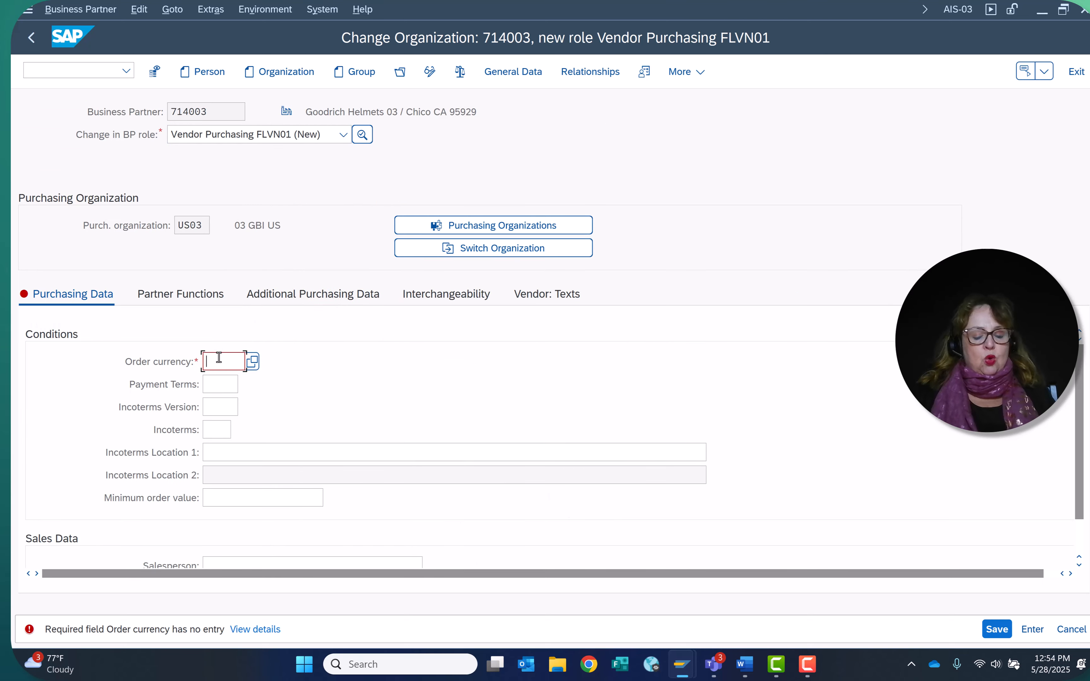
type("usd")
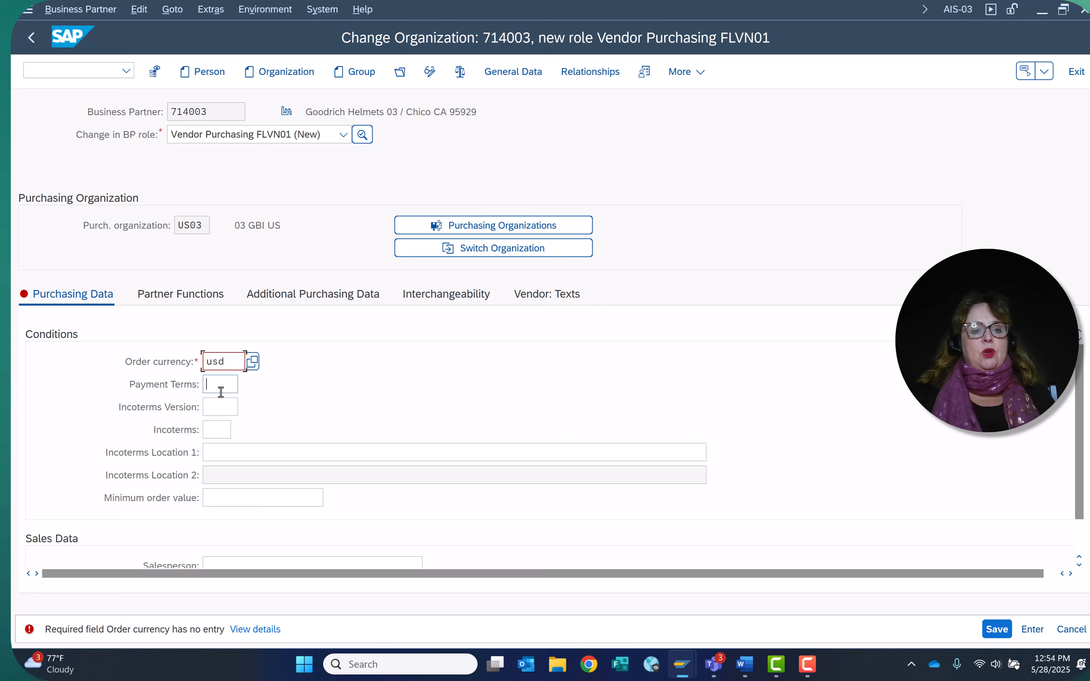
left_click(220, 391)
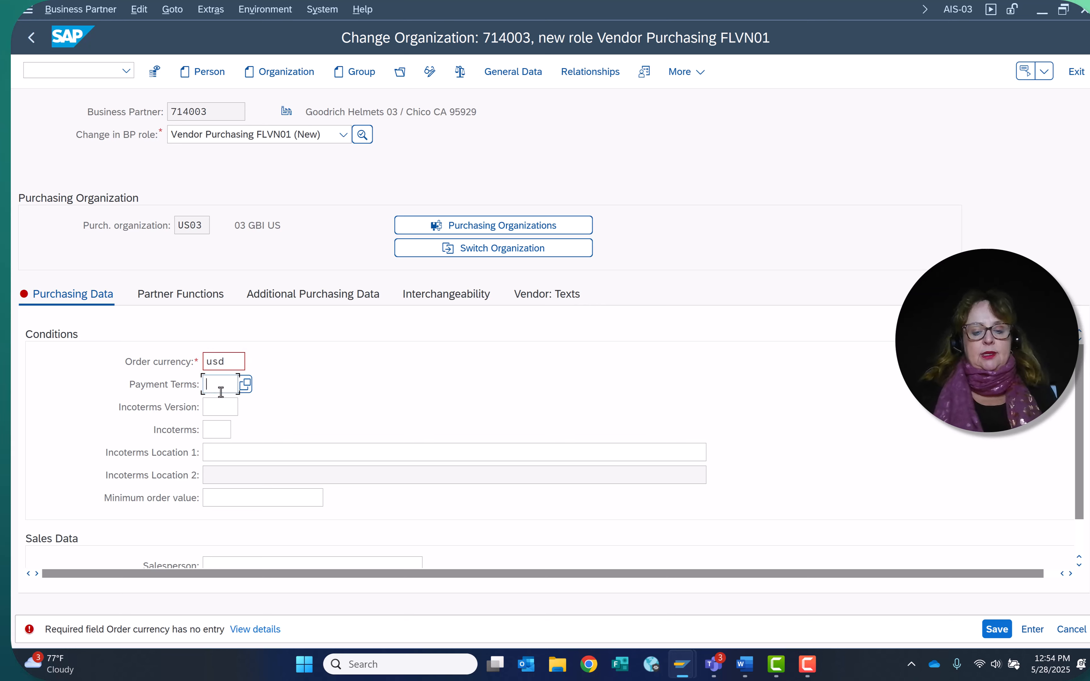
type("00")
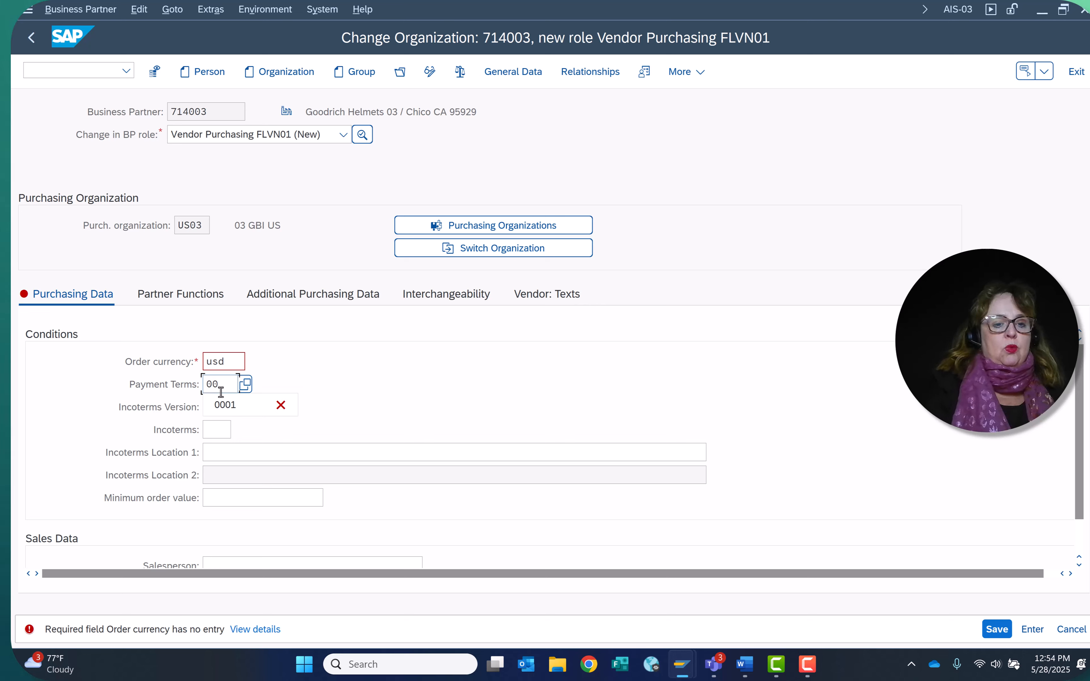
type("01")
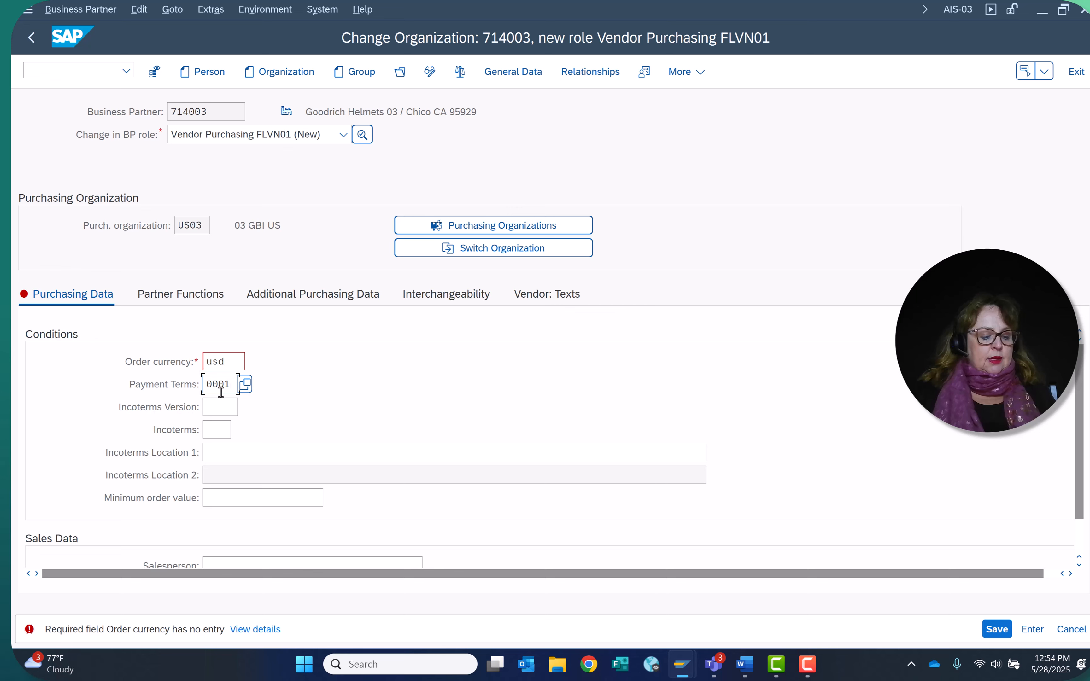
key("Return")
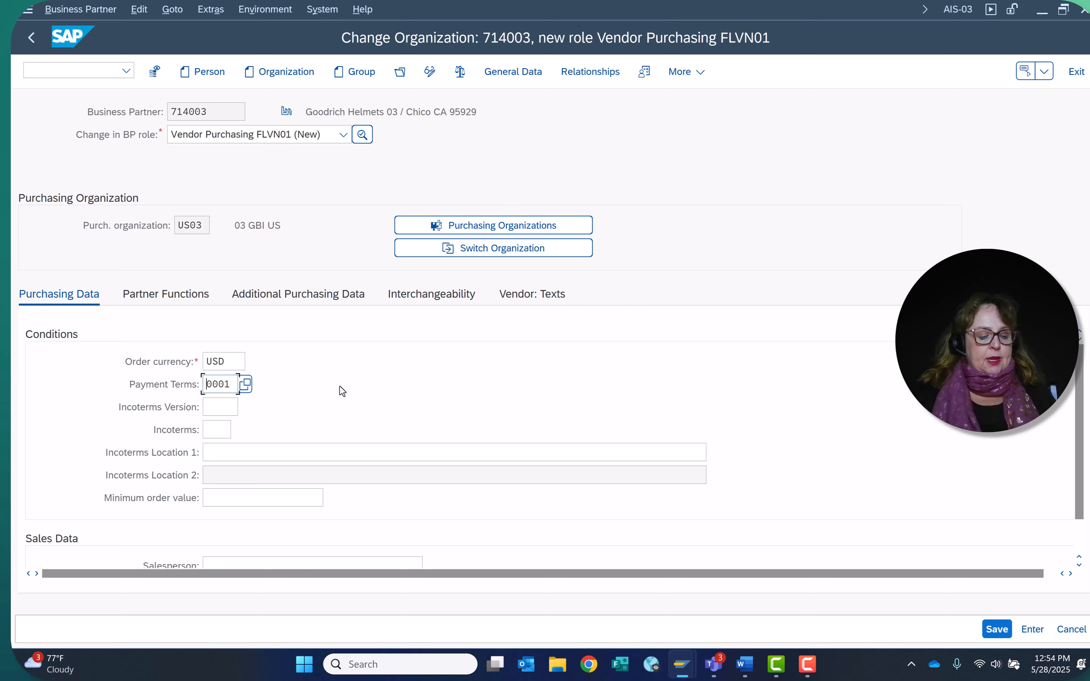
Review the available terms of payment and their explanations without changing the vendor's entry.
left_click(247, 385)
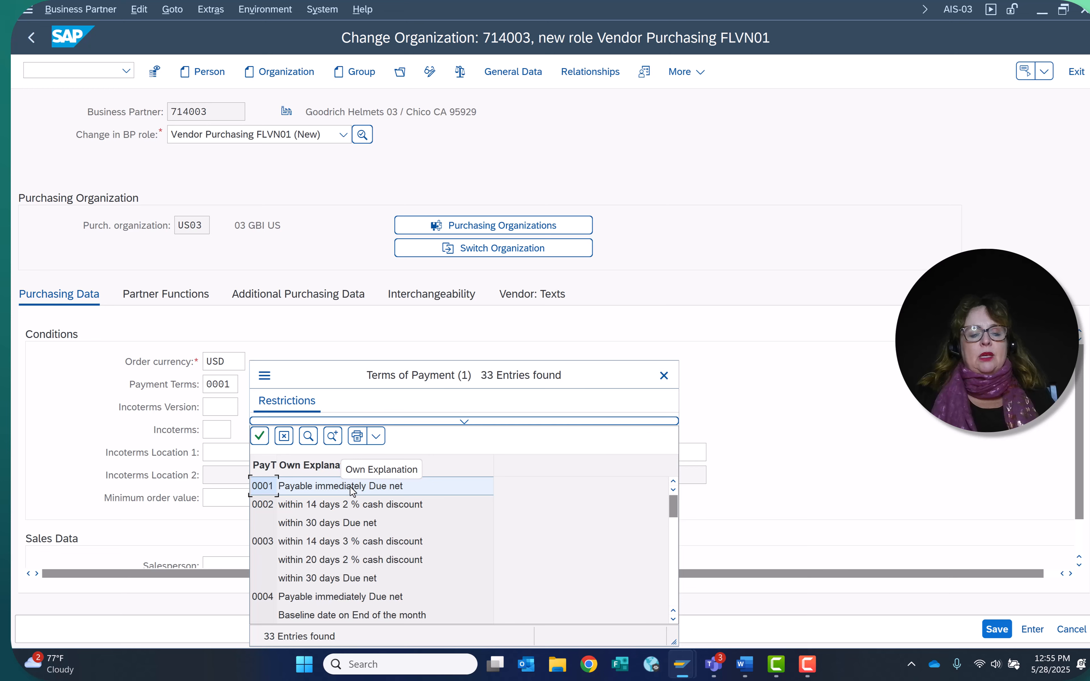
left_click(664, 376)
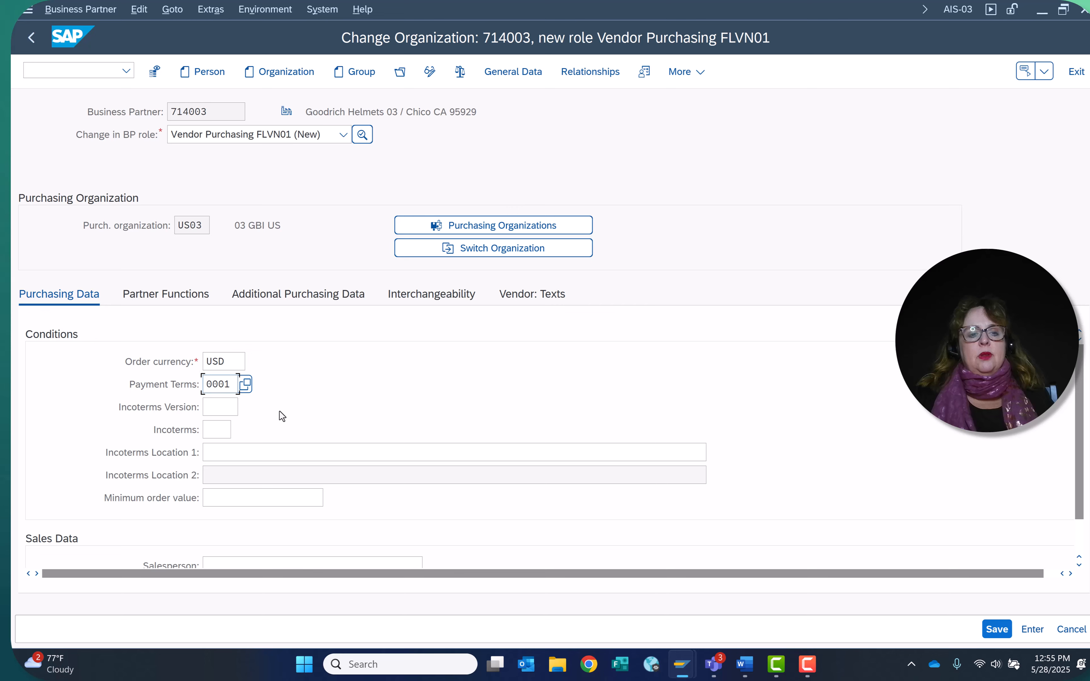
left_click(245, 383)
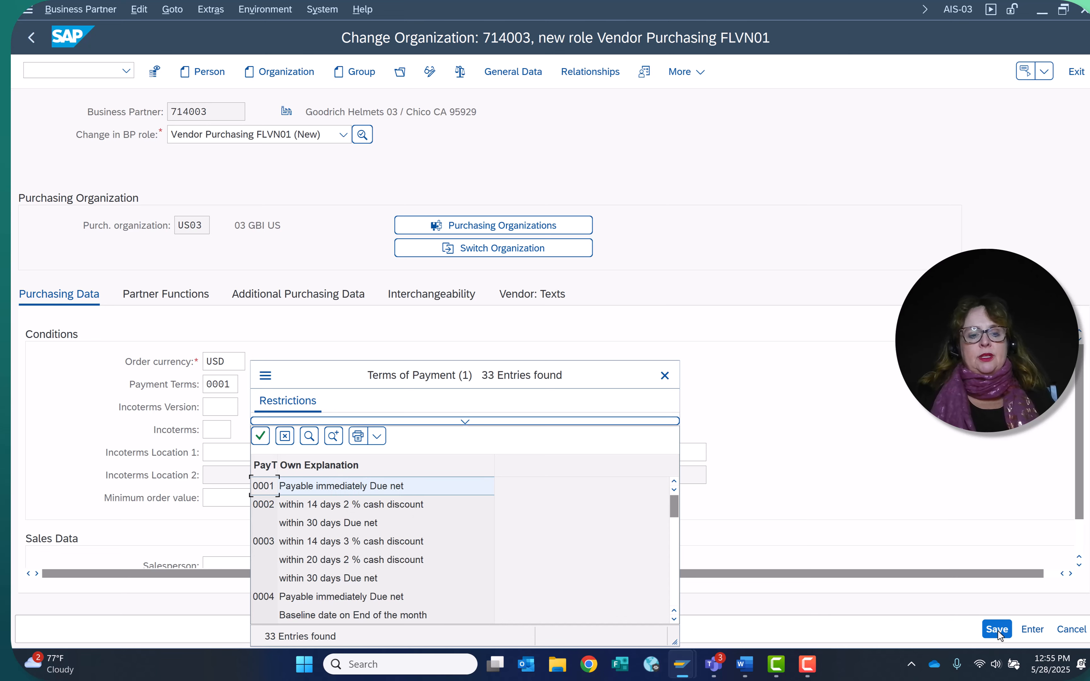
left_click(664, 376)
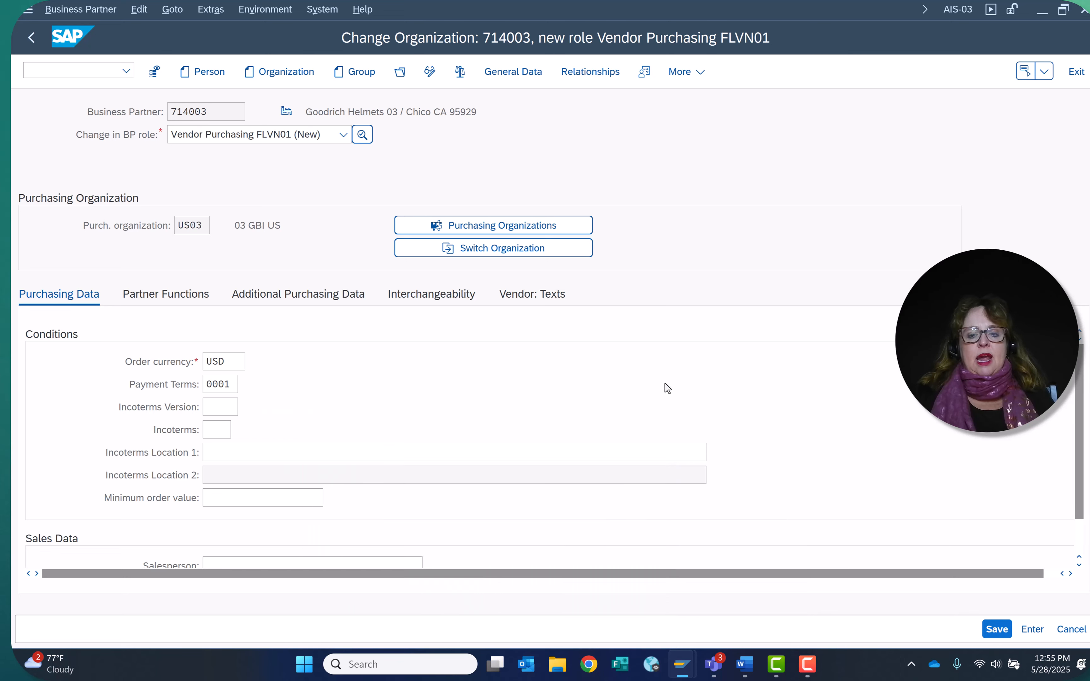
Save the vendor's purchasing data, exit the transaction and reset the SAP Easy Access tree.
left_click(992, 628)
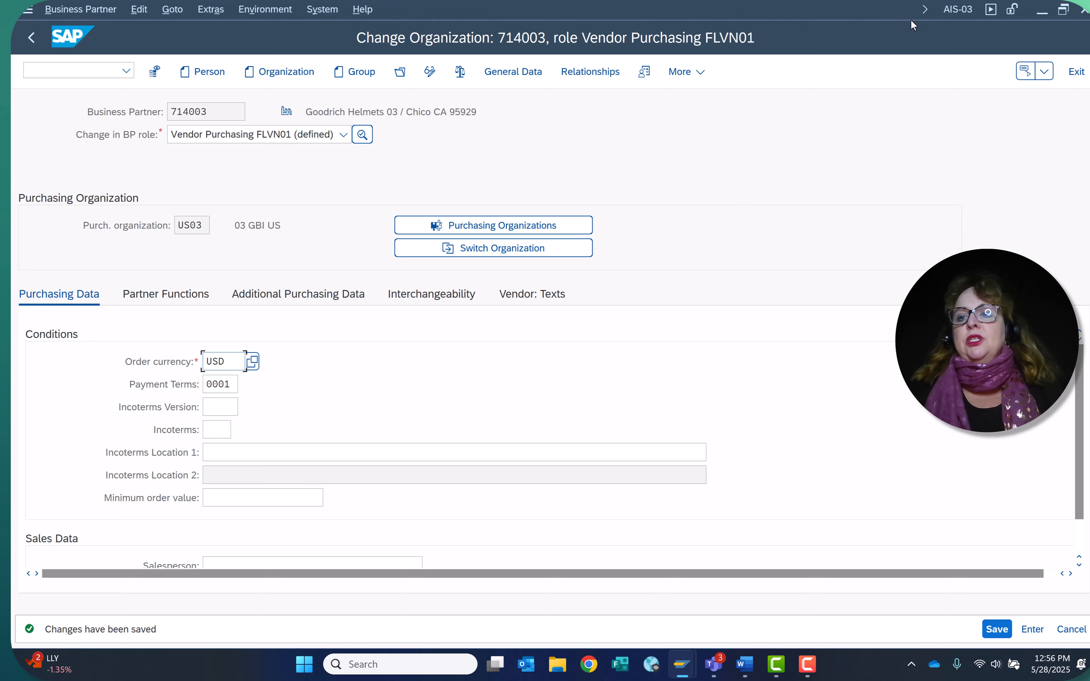
left_click(1075, 71)
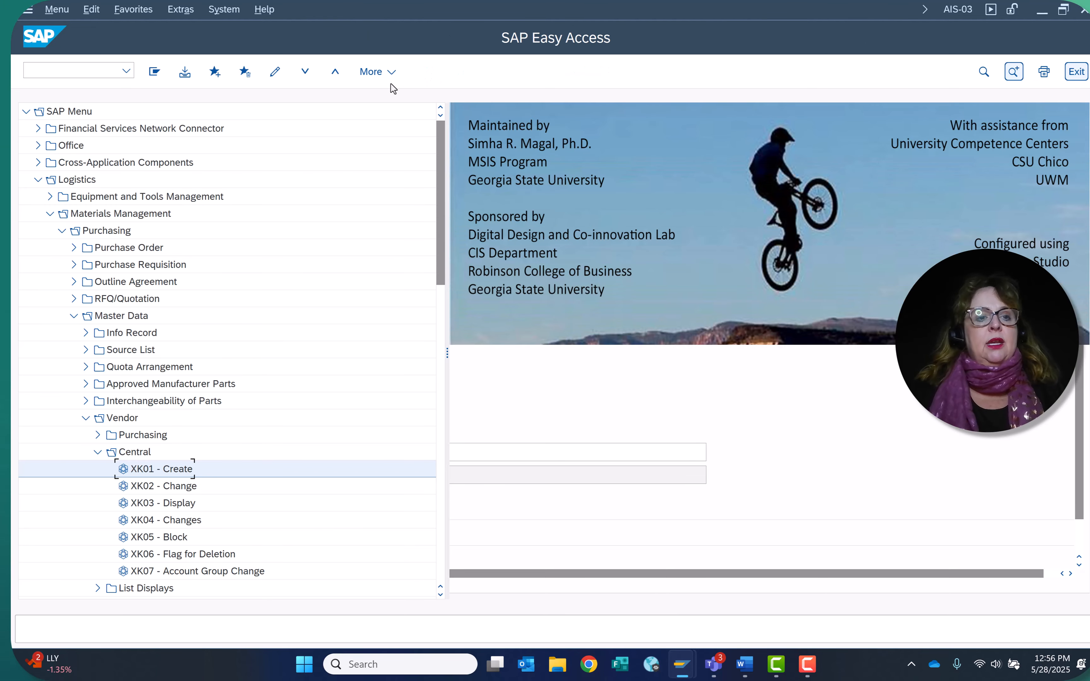
left_click(155, 71)
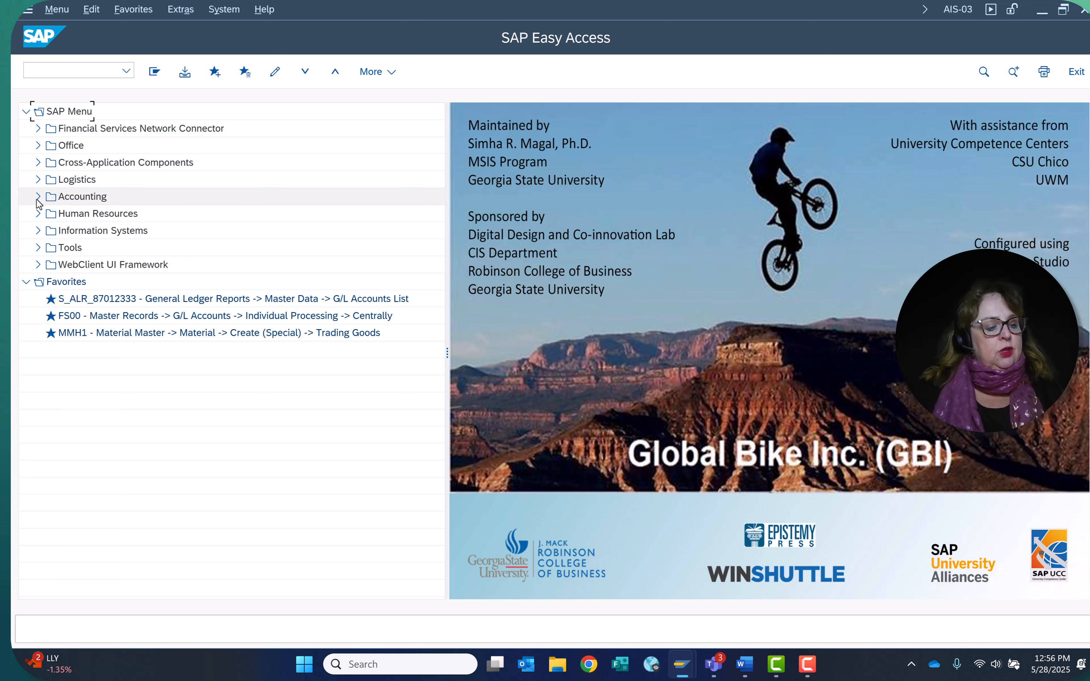
Find the transaction ME11 - Create for info records in the Materials Management purchasing master data and add it to the favorites.
left_click(37, 180)
left_click(50, 214)
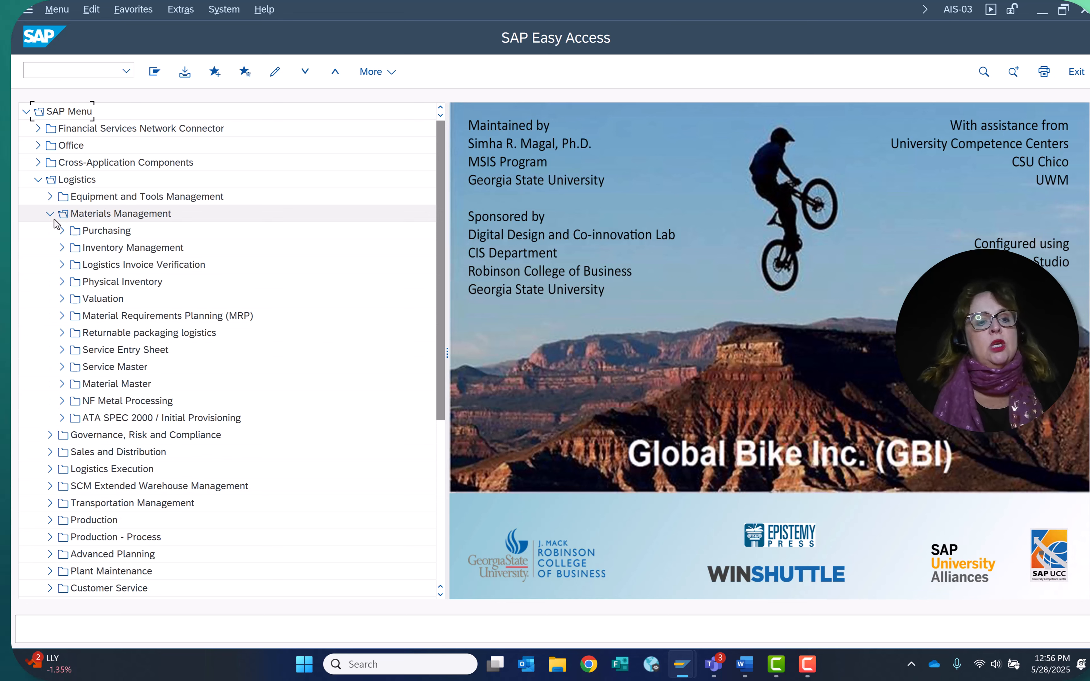
left_click(62, 231)
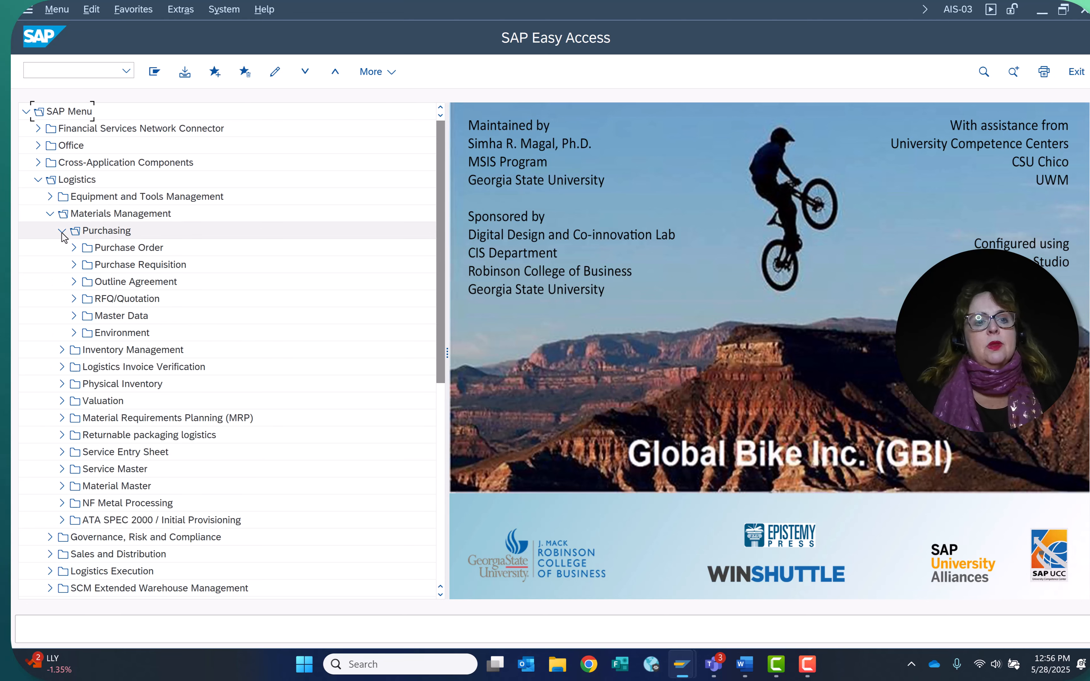
left_click(73, 317)
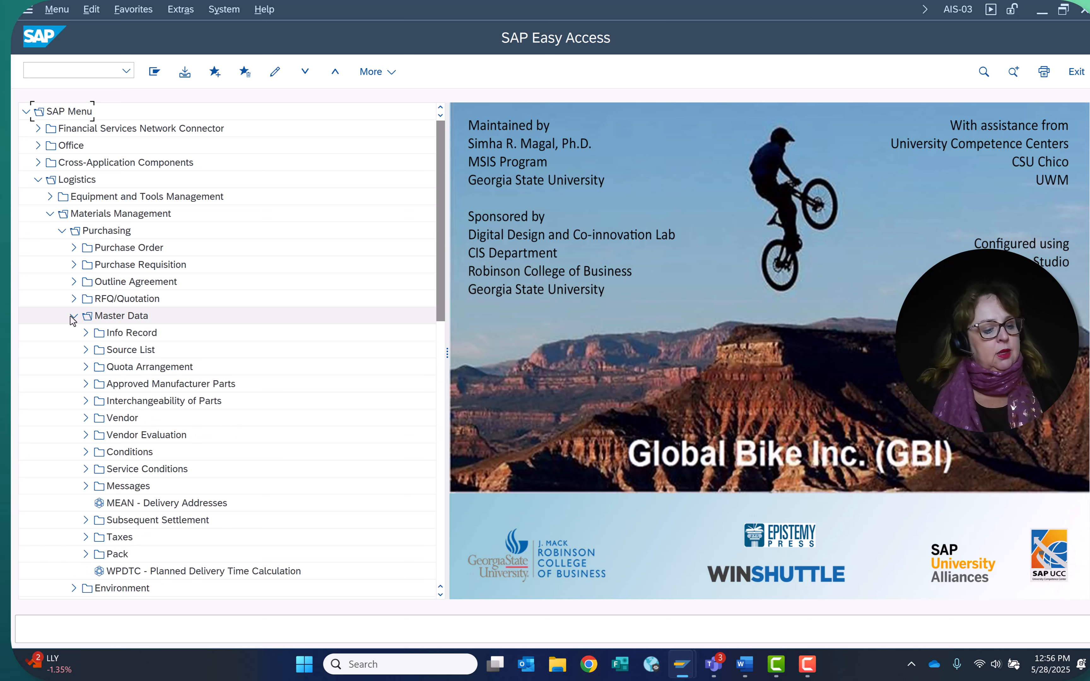
left_click(86, 333)
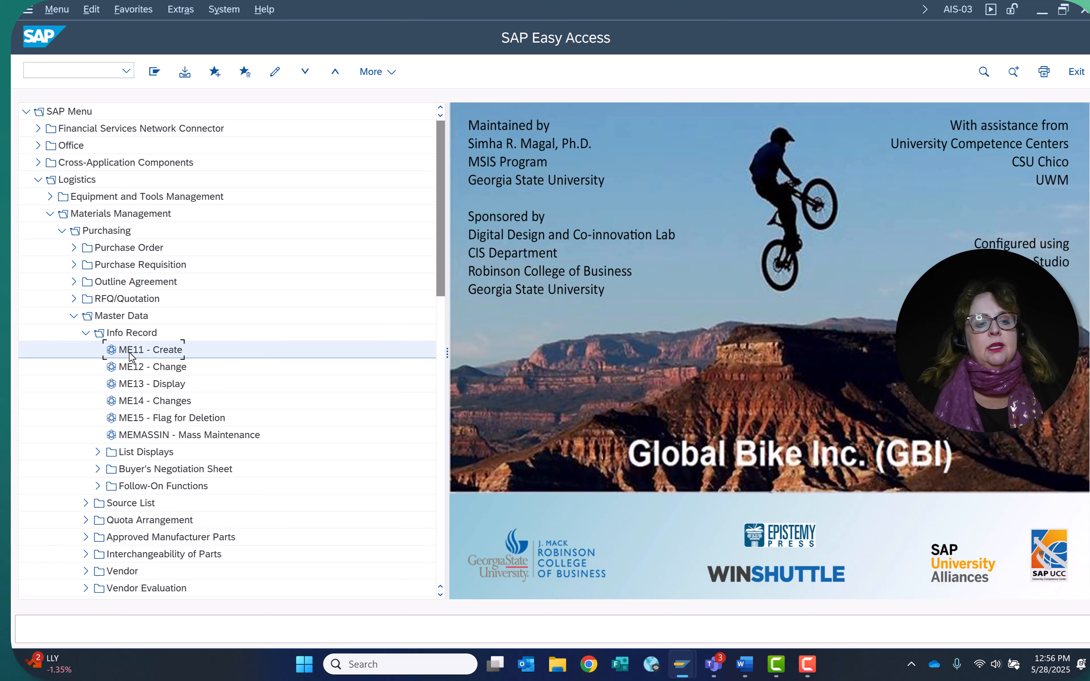
right_click(131, 356)
left_click(187, 432)
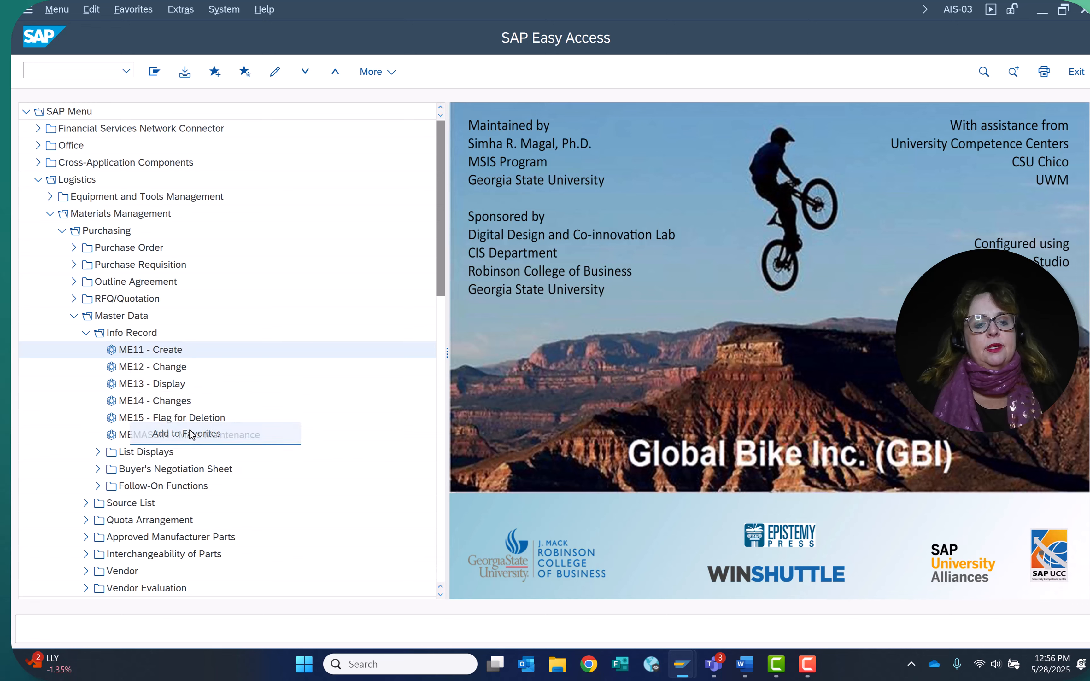
Start a new info record and select Goodrich Helmets 03 as its vendor, searching by the term 03.
double_click(143, 588)
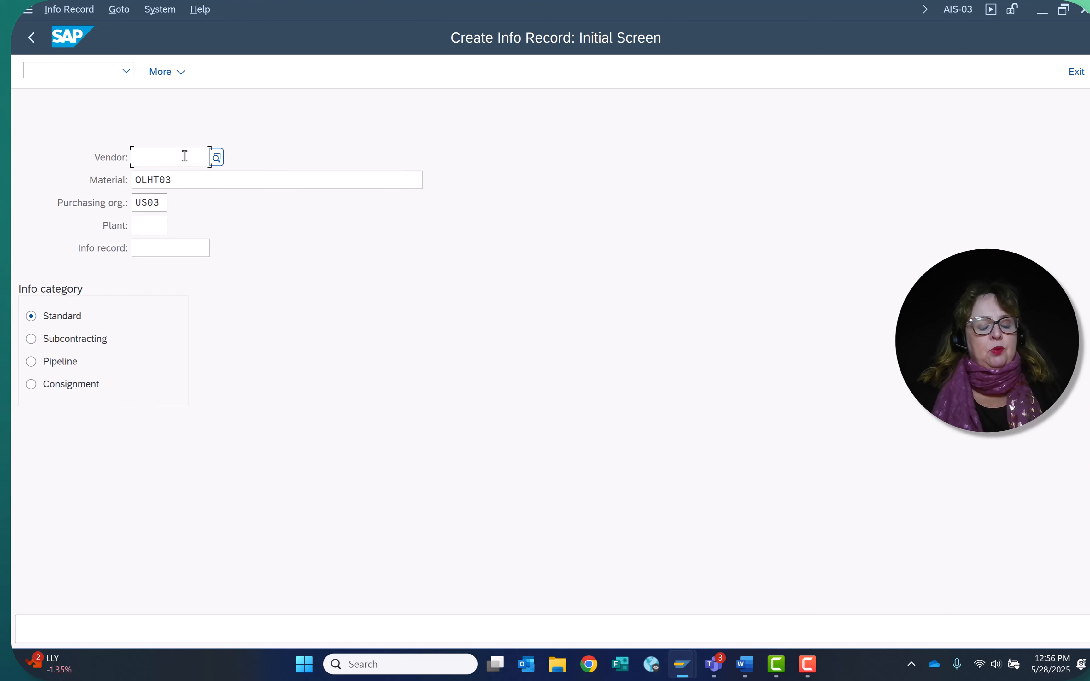
left_click(216, 158)
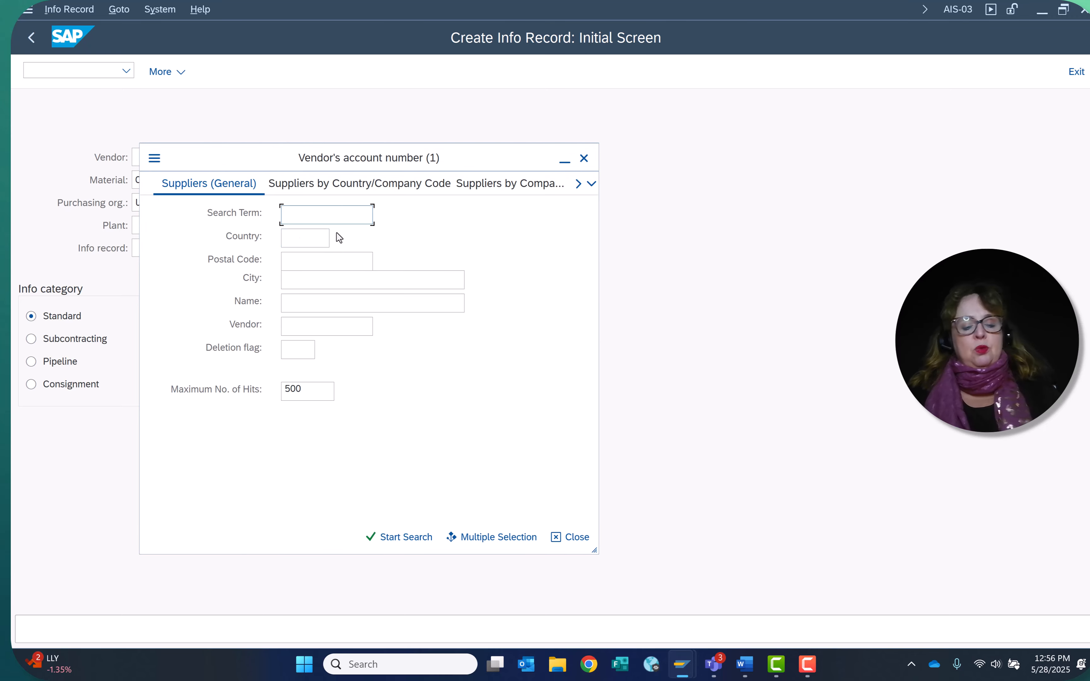
type("03")
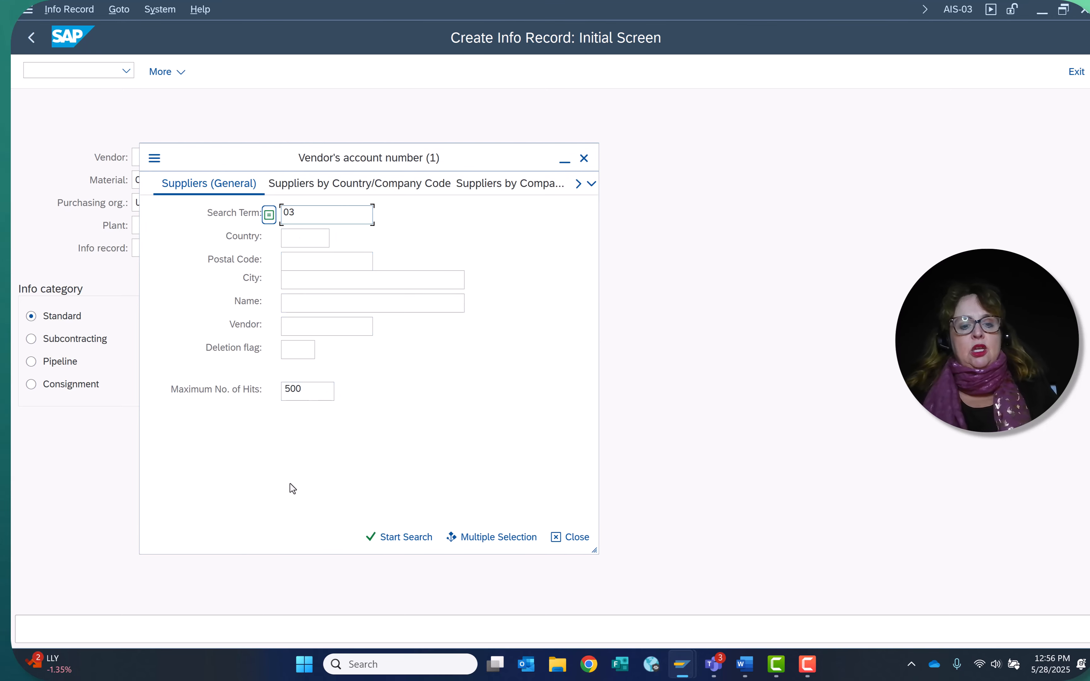
left_click(370, 541)
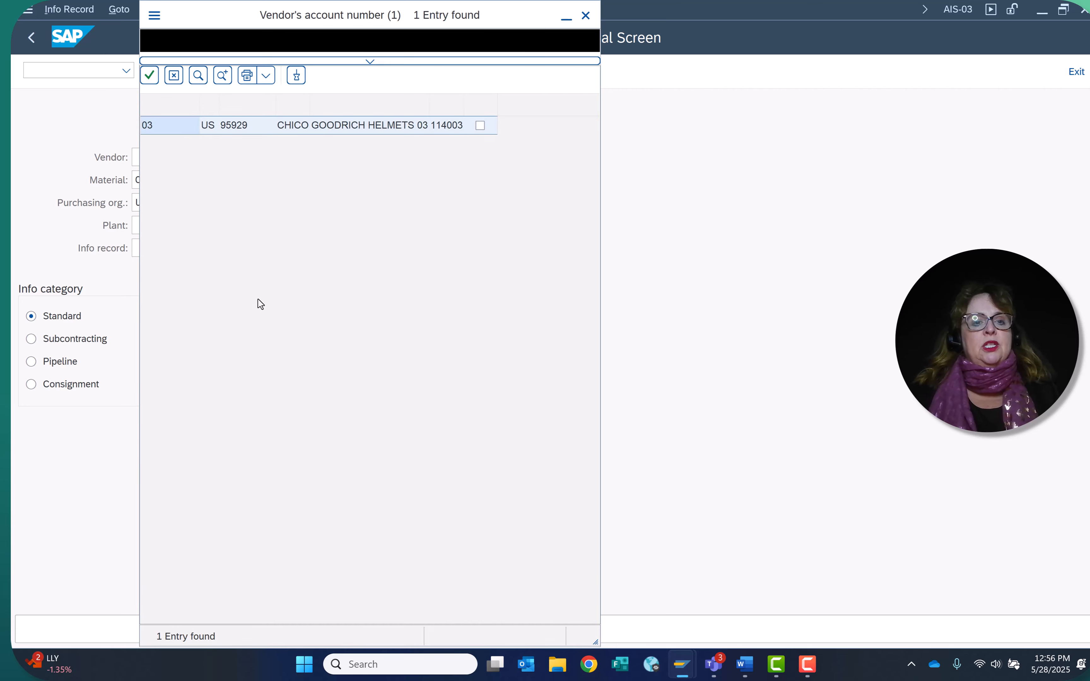
double_click(367, 125)
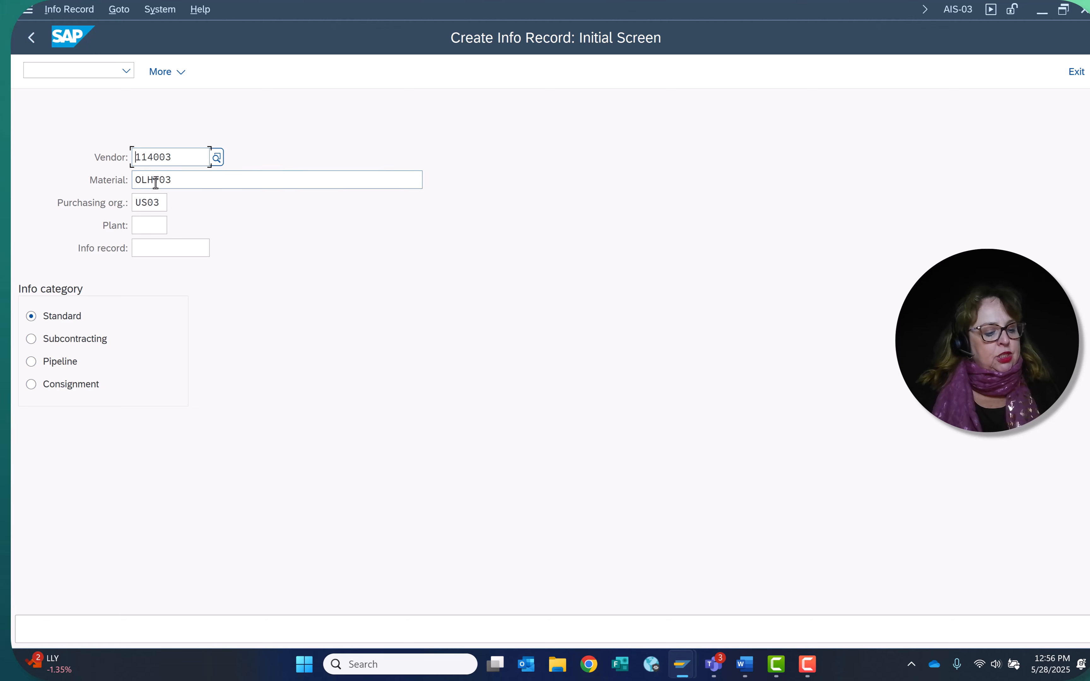
Set the info record's plant to MI03.
left_click(160, 227)
type("mi")
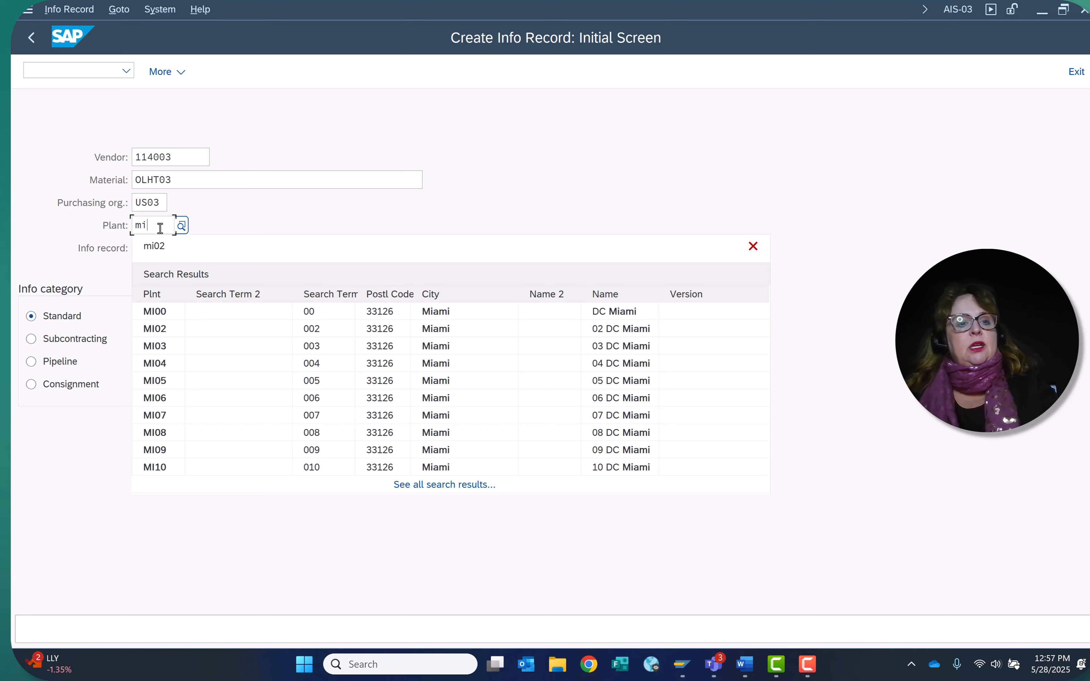
left_click(154, 240)
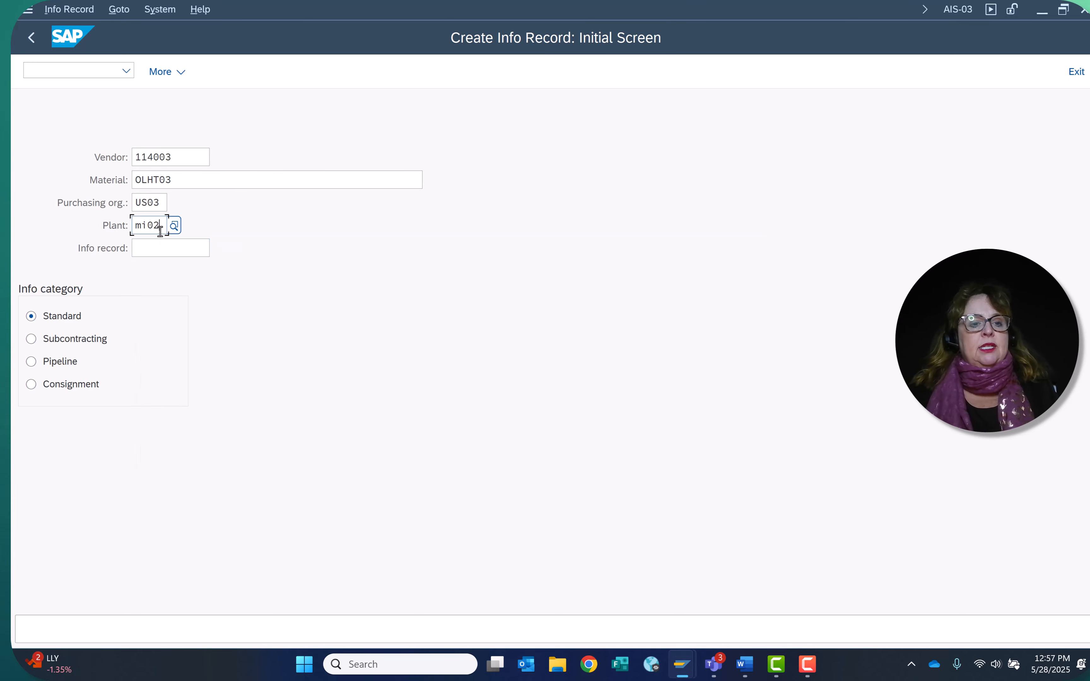
key("BackSpace")
type("3")
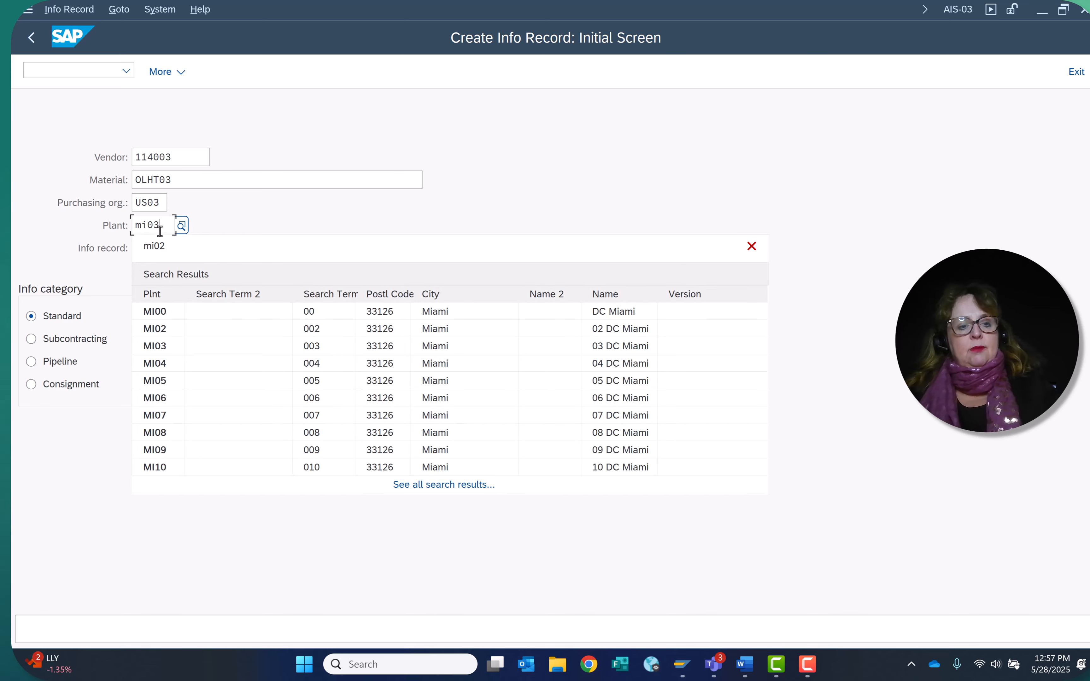
left_click(47, 236)
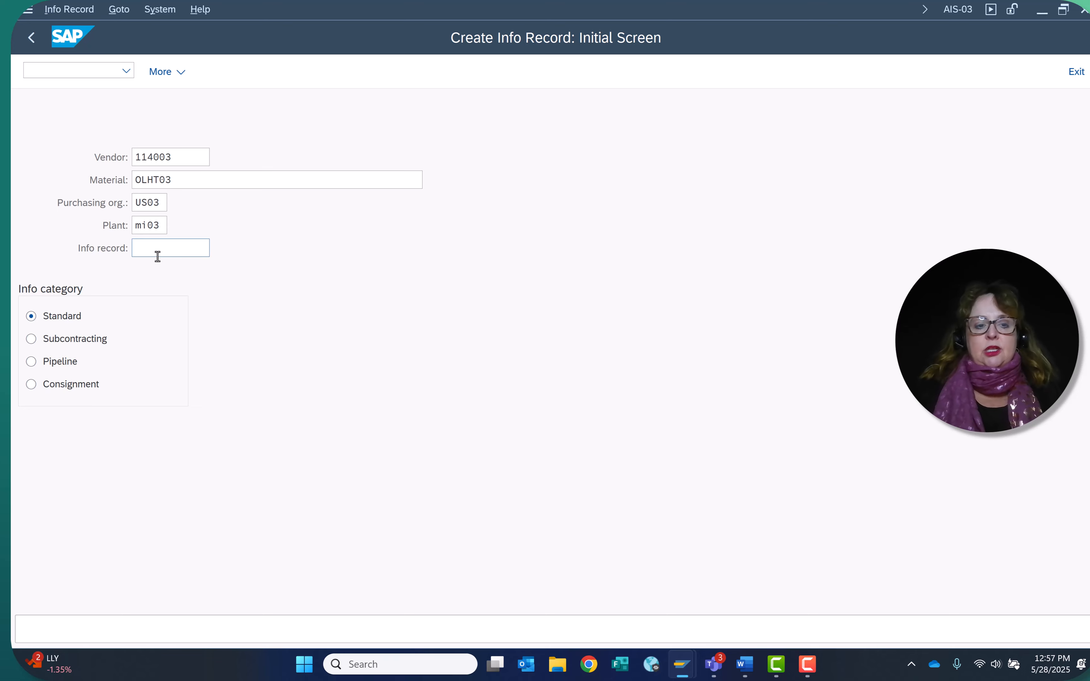
Go to the info record's purchasing organization data and set the standard quantity to 10 and the minimum quantity to 5.
key("Return")
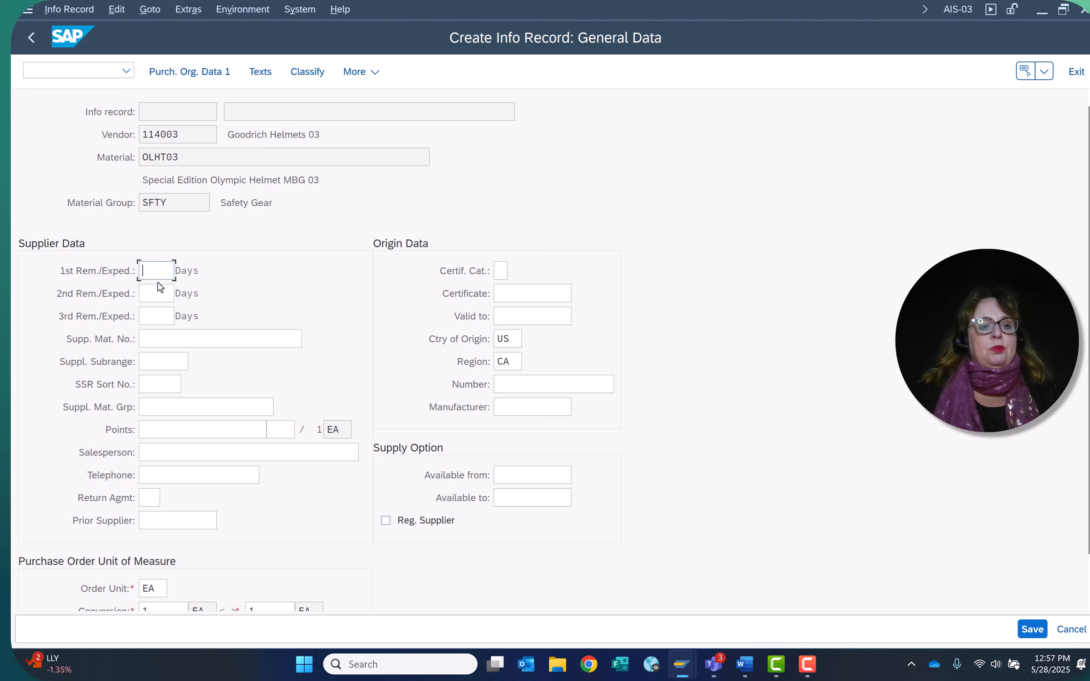
left_click(195, 74)
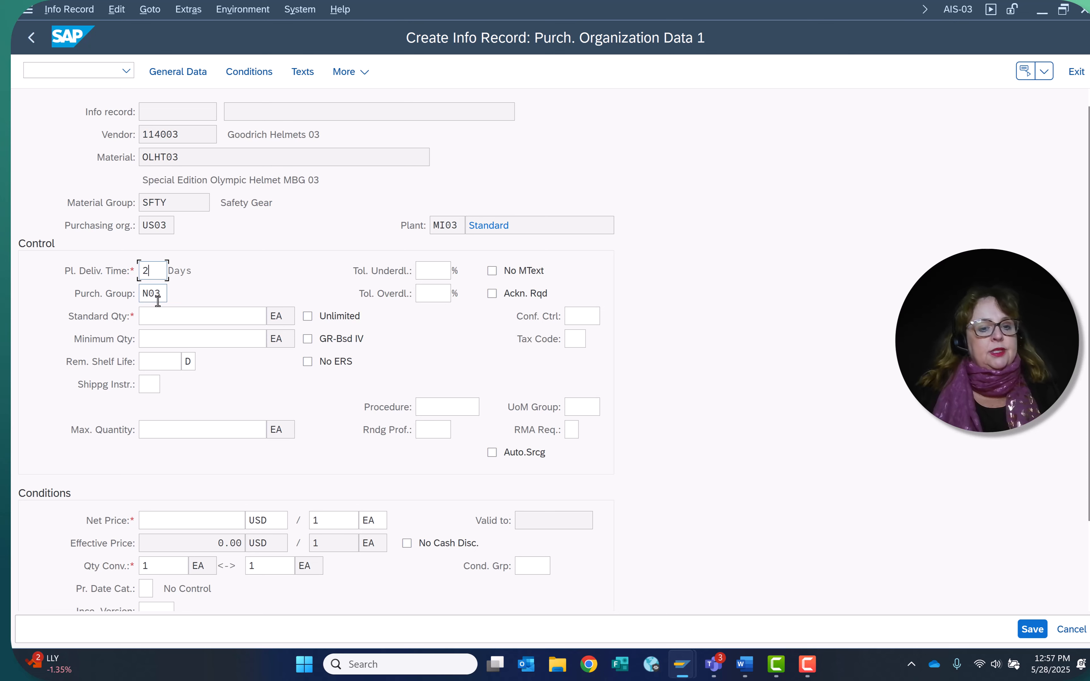
left_click(173, 318)
type("1")
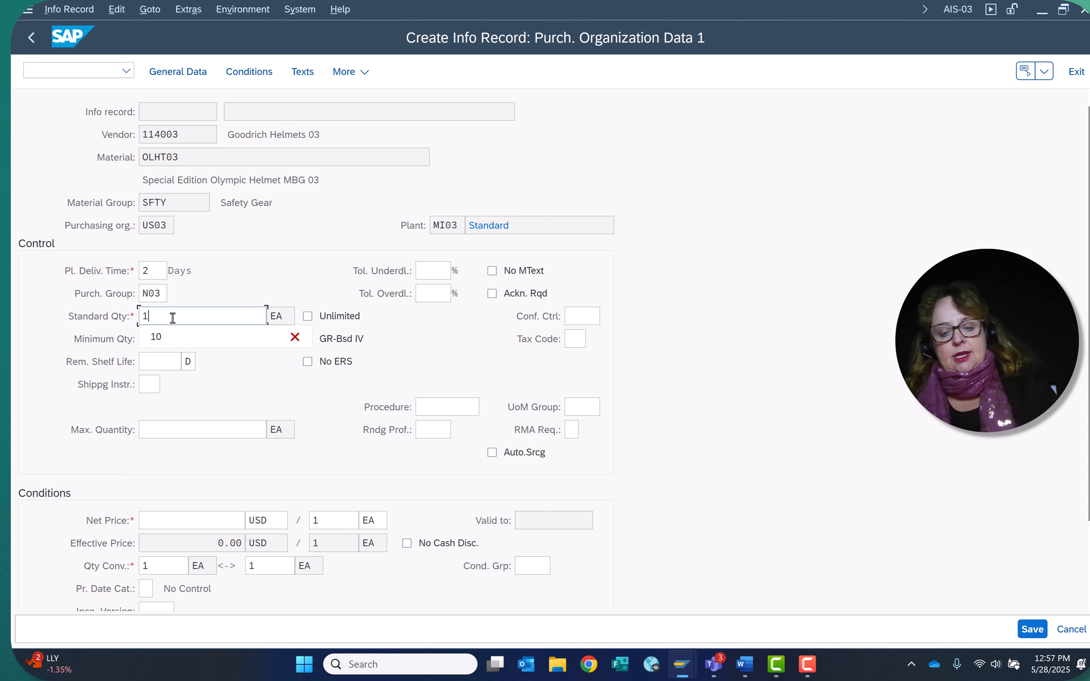
type("0")
left_click(205, 338)
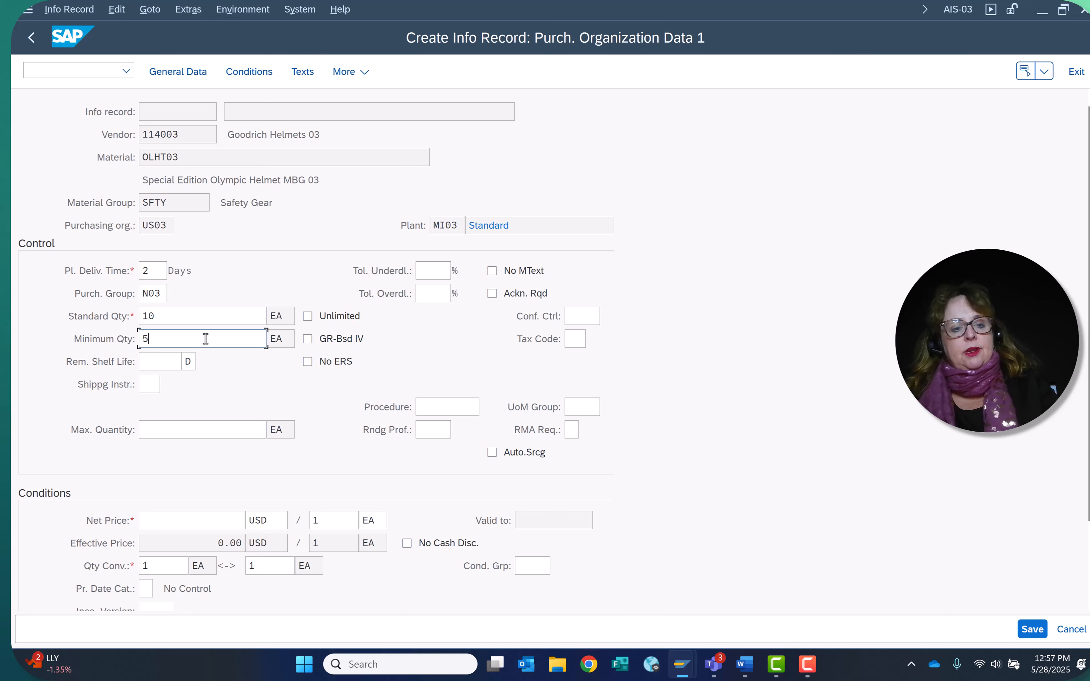
left_click(167, 363)
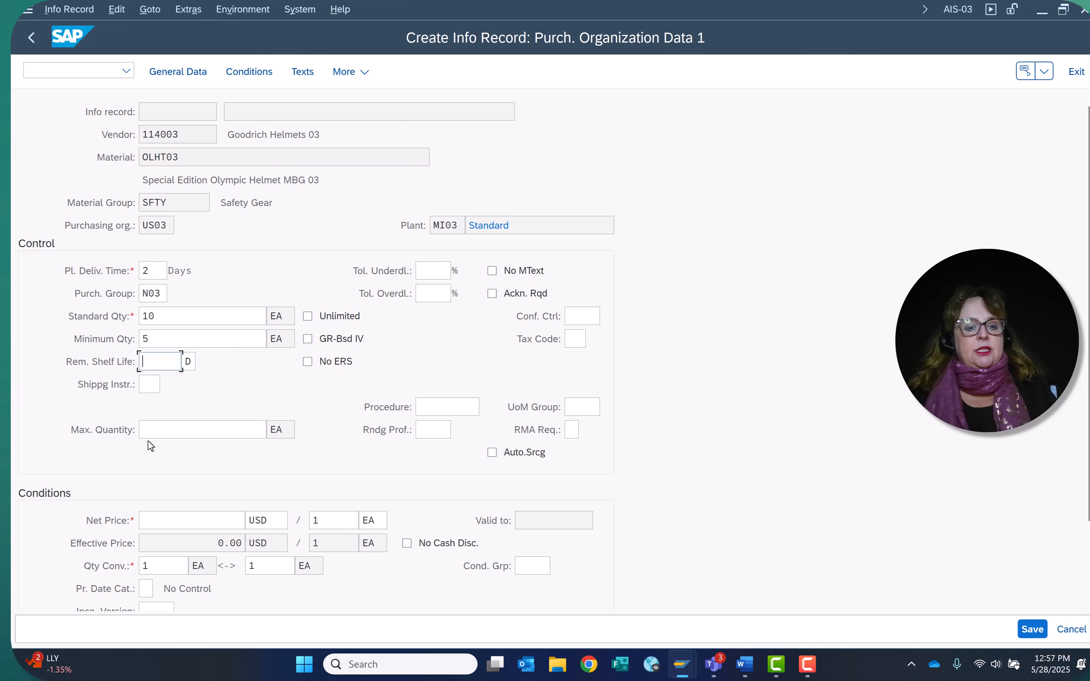
Set the info record's net price to 30 USD, save the record and exit the transaction.
left_click(167, 518)
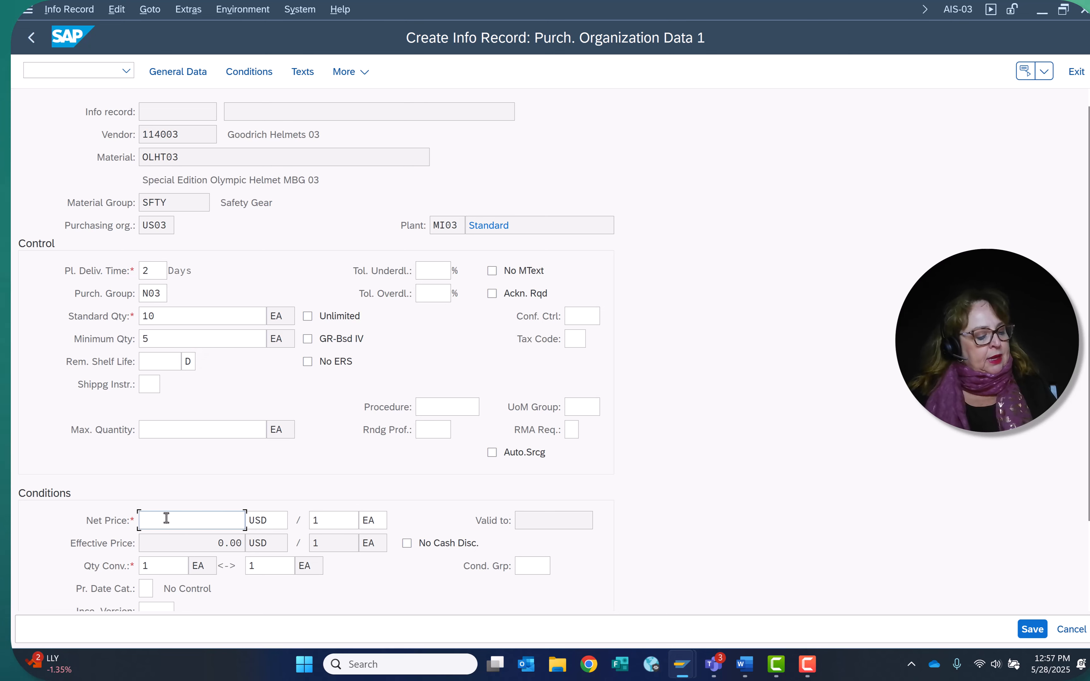
type("30")
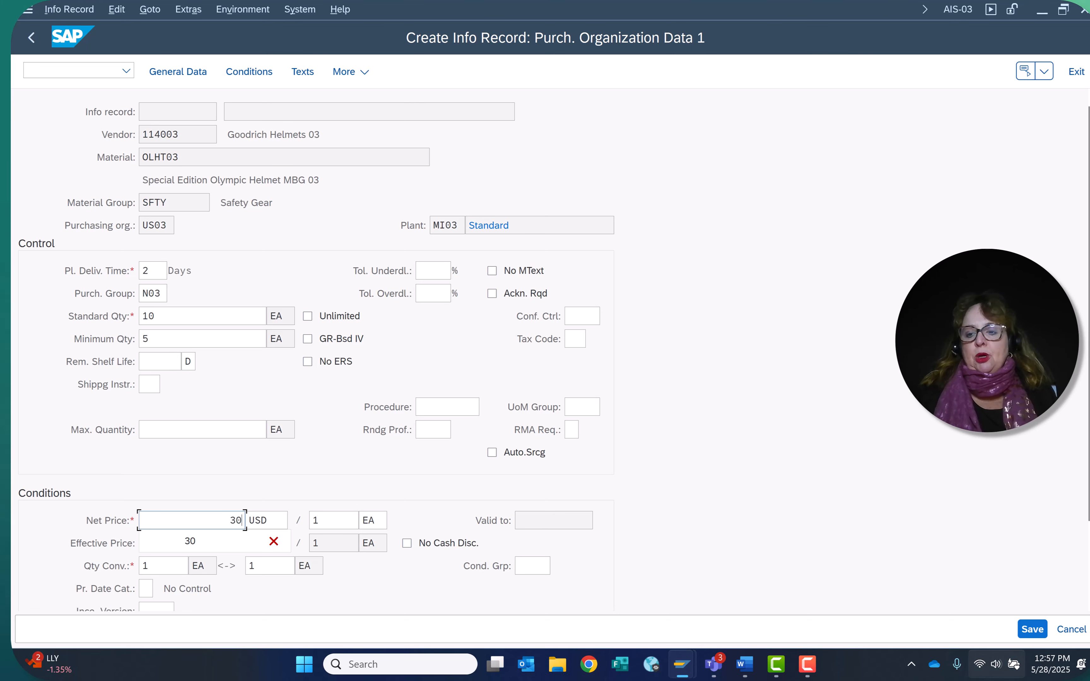
left_click(1025, 632)
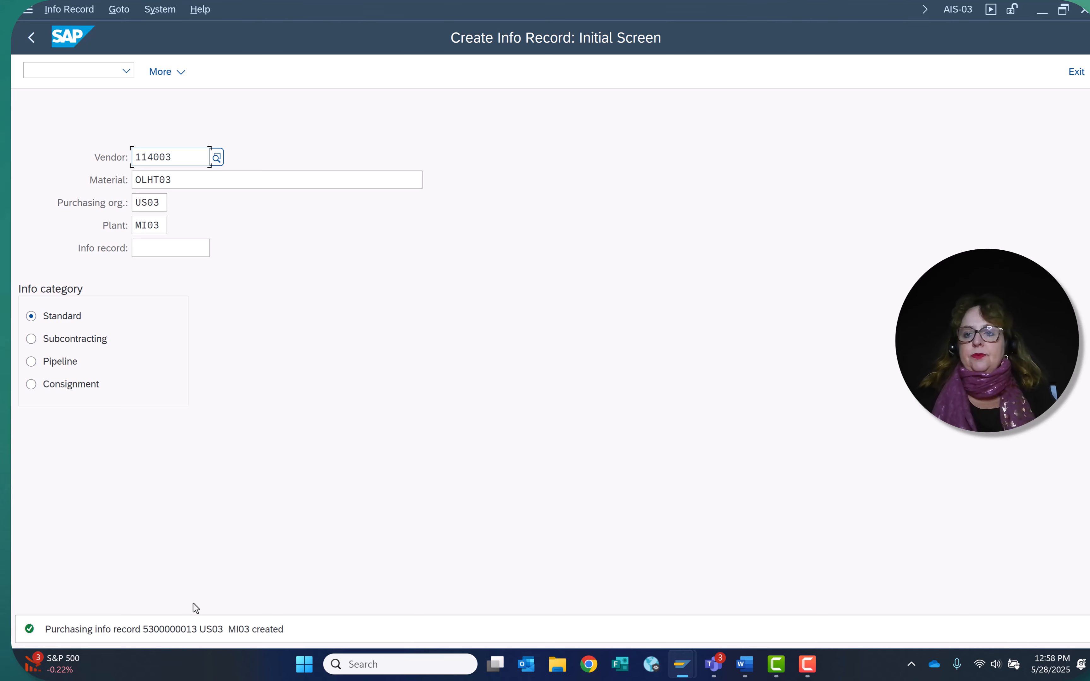
left_click(1078, 72)
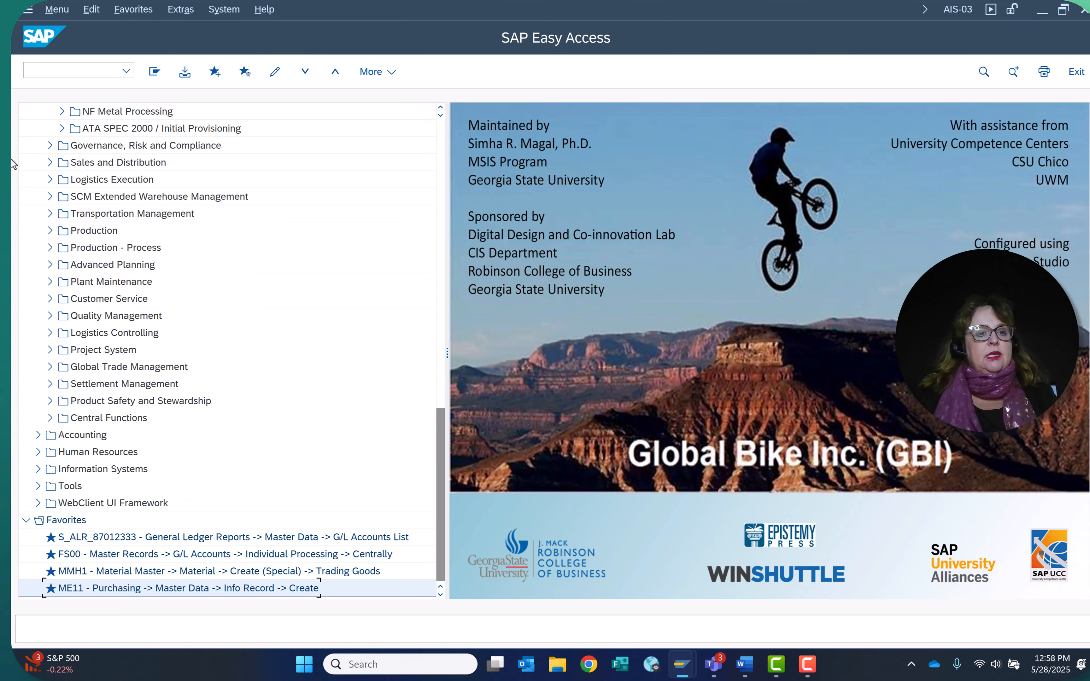
Insert the stock overview transaction MMBE into the favorites by its transaction code.
left_click(133, 9)
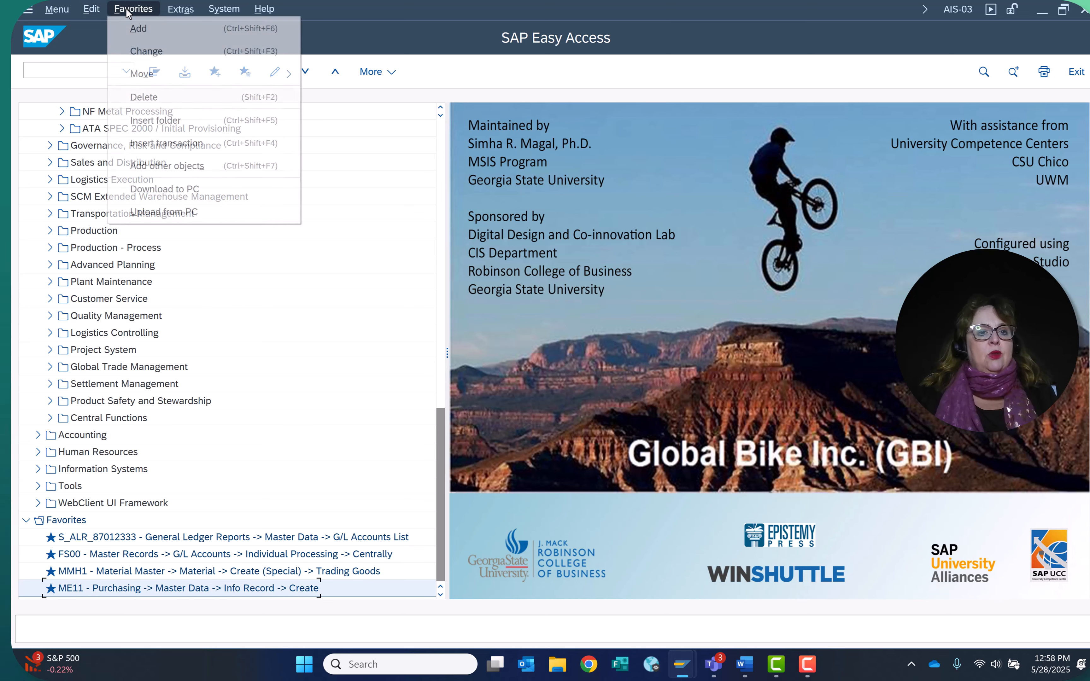
left_click(136, 144)
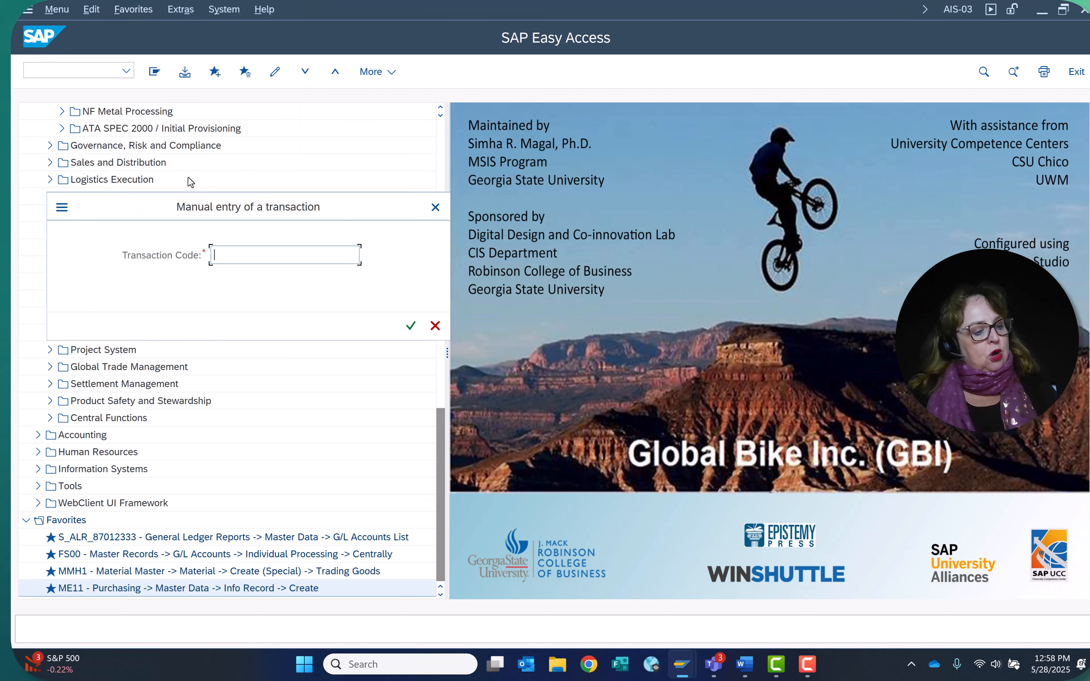
type("mm")
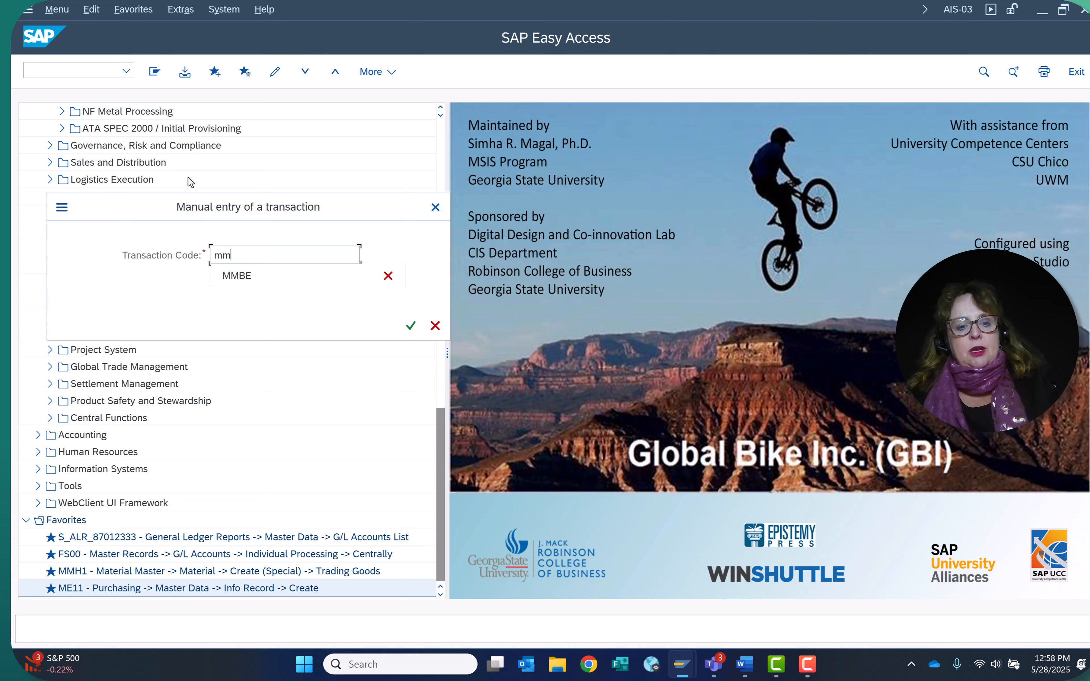
left_click(239, 281)
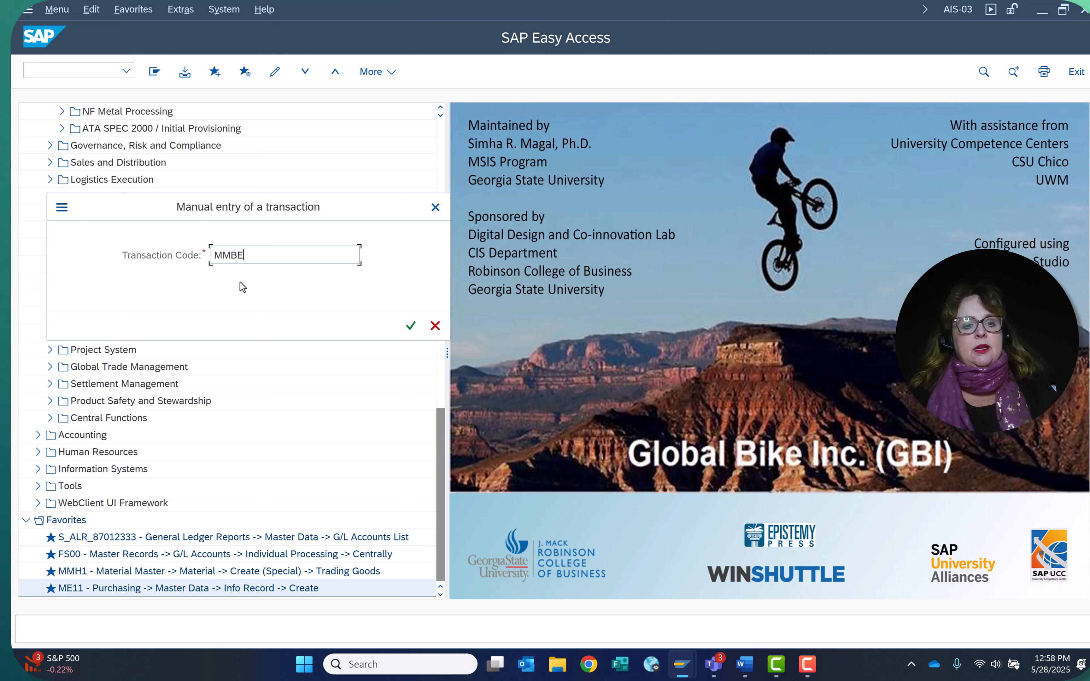
left_click(411, 326)
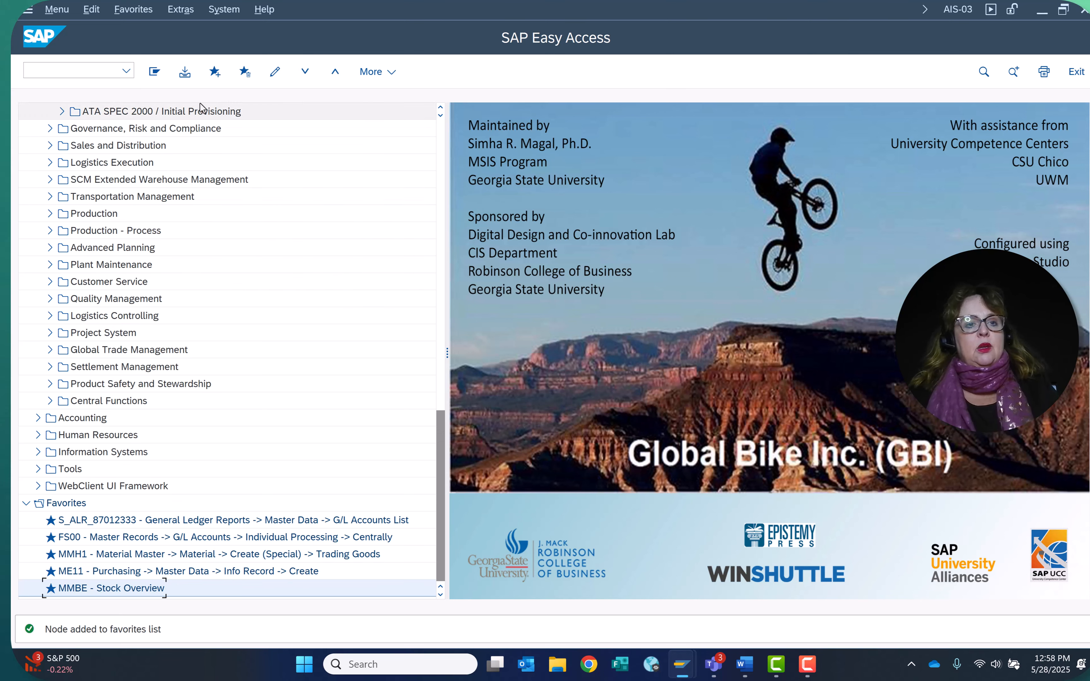
Insert the line item journal transaction S_ALR_87012291 into the favorites by its transaction code.
left_click(134, 10)
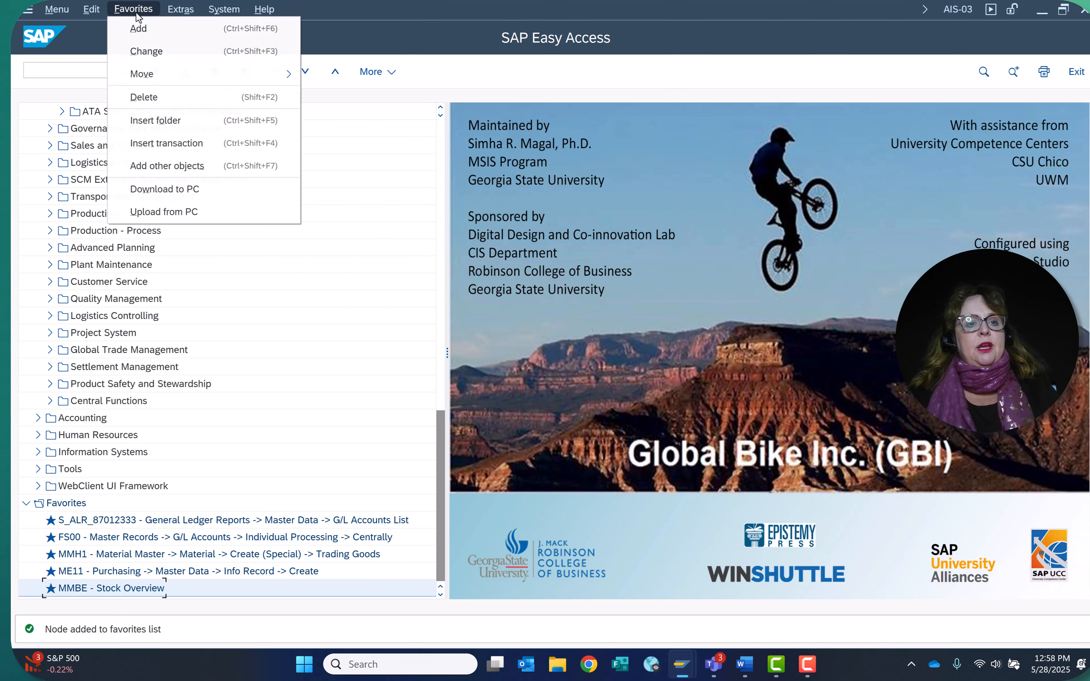
left_click(160, 143)
type("s")
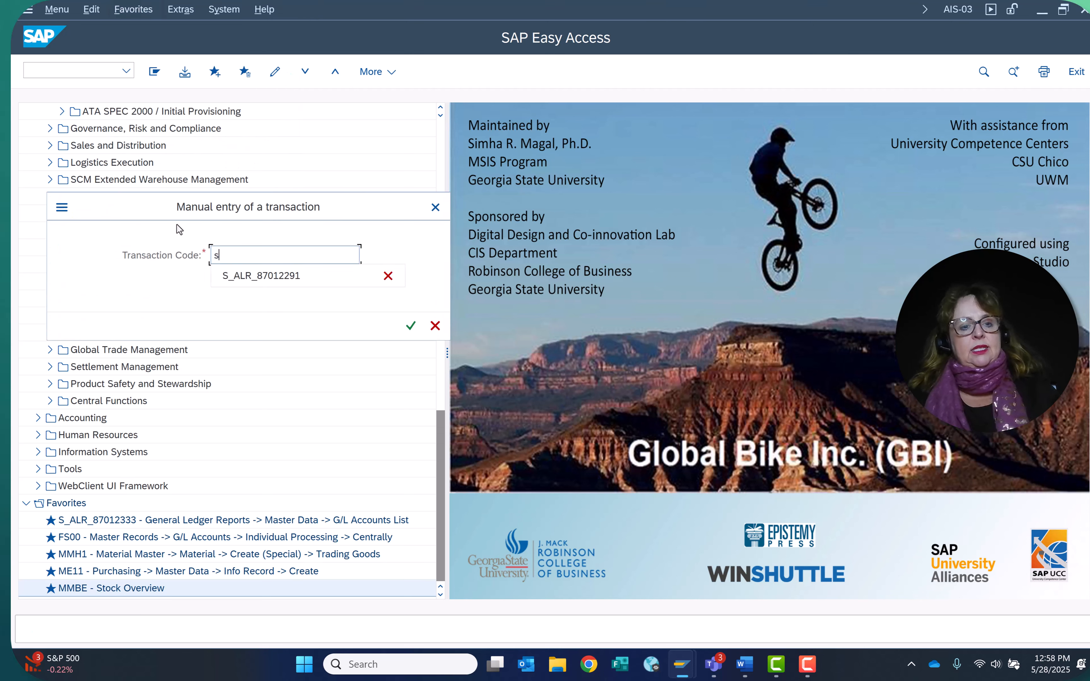
left_click(228, 277)
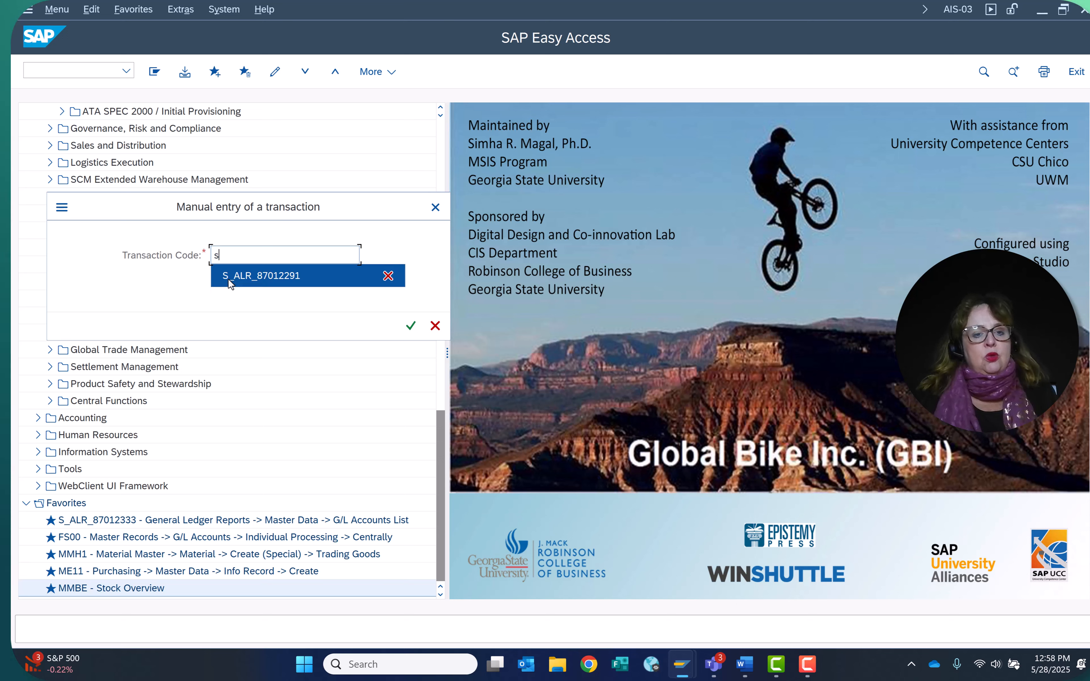
left_click(413, 328)
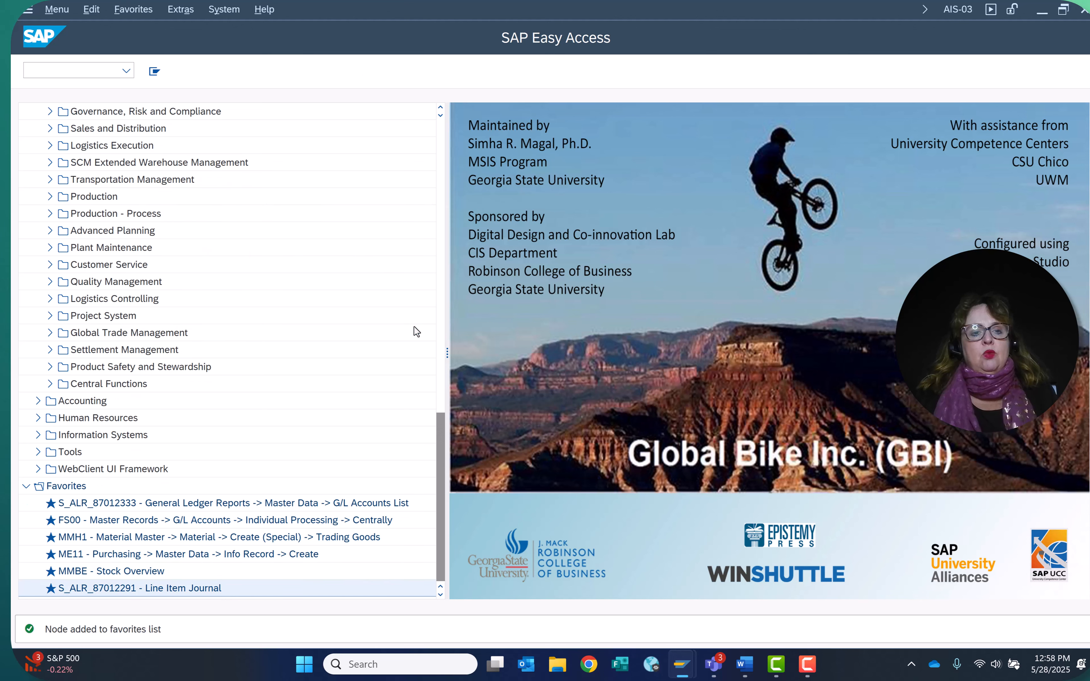
Insert the vendor line items transaction FBL1N into the favorites by its transaction code.
left_click(139, 15)
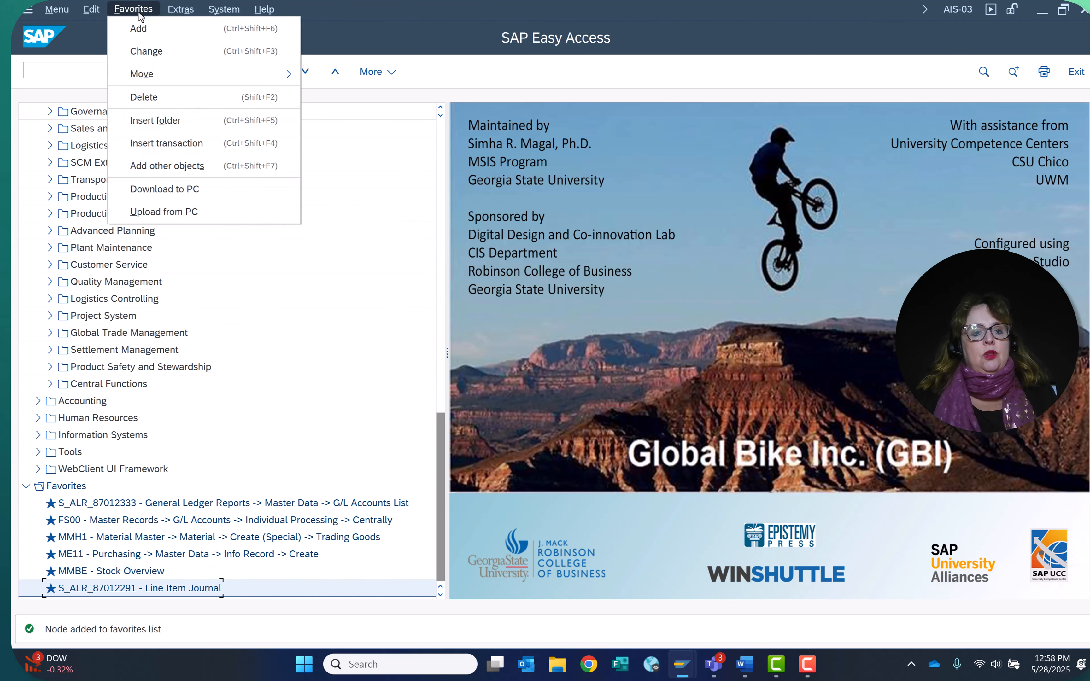
left_click(176, 143)
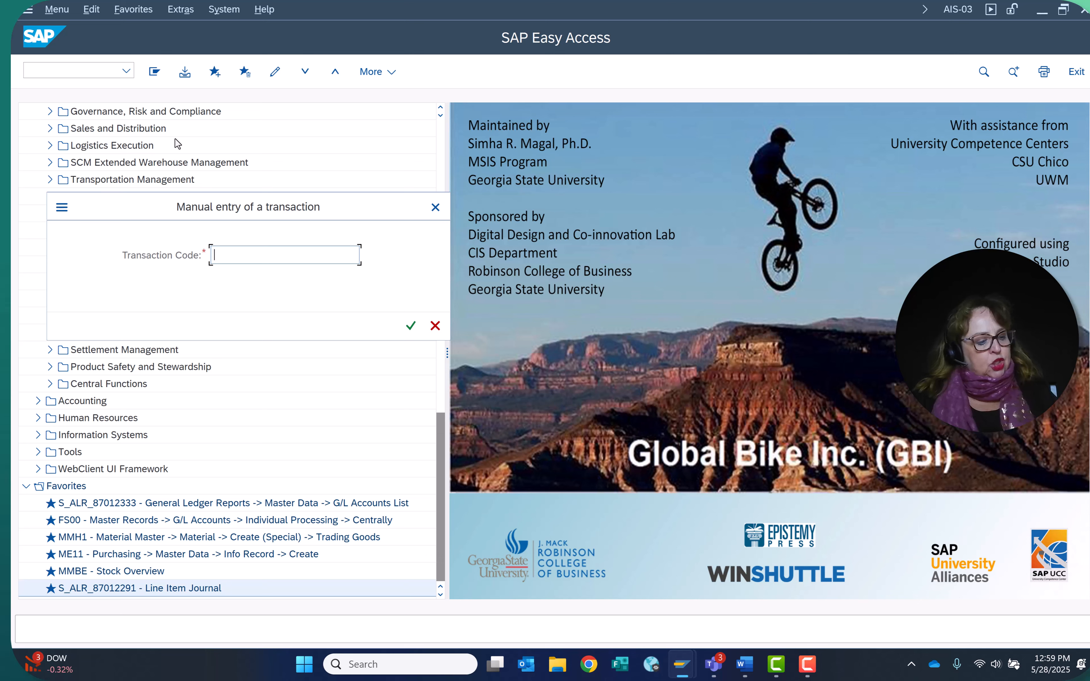
type("fb")
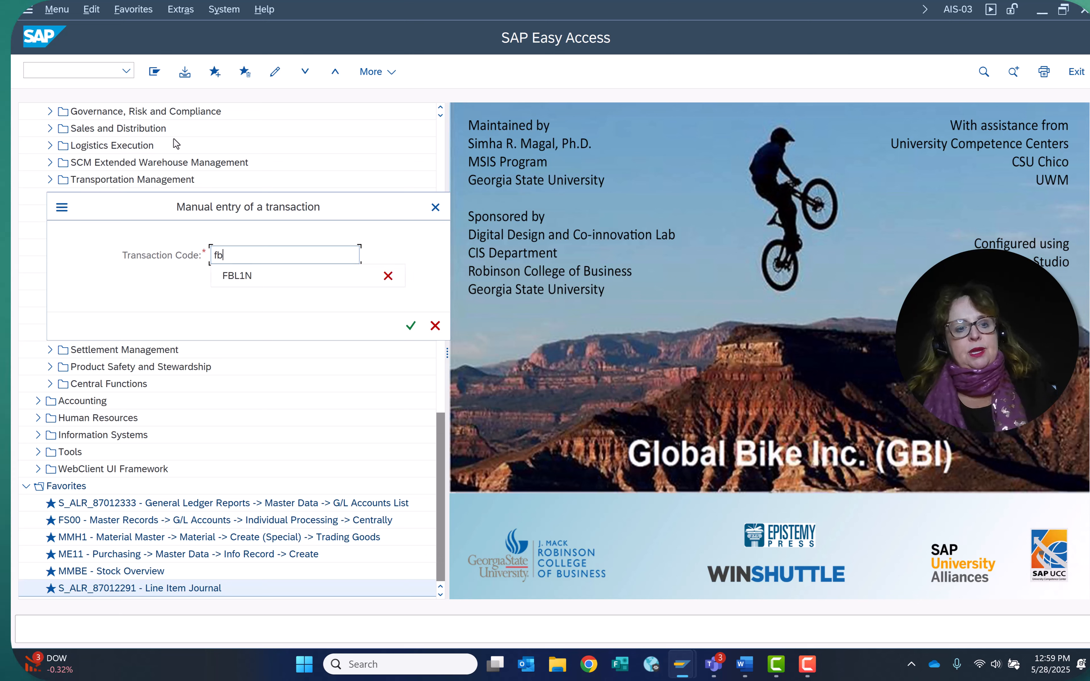
left_click(233, 276)
left_click(410, 325)
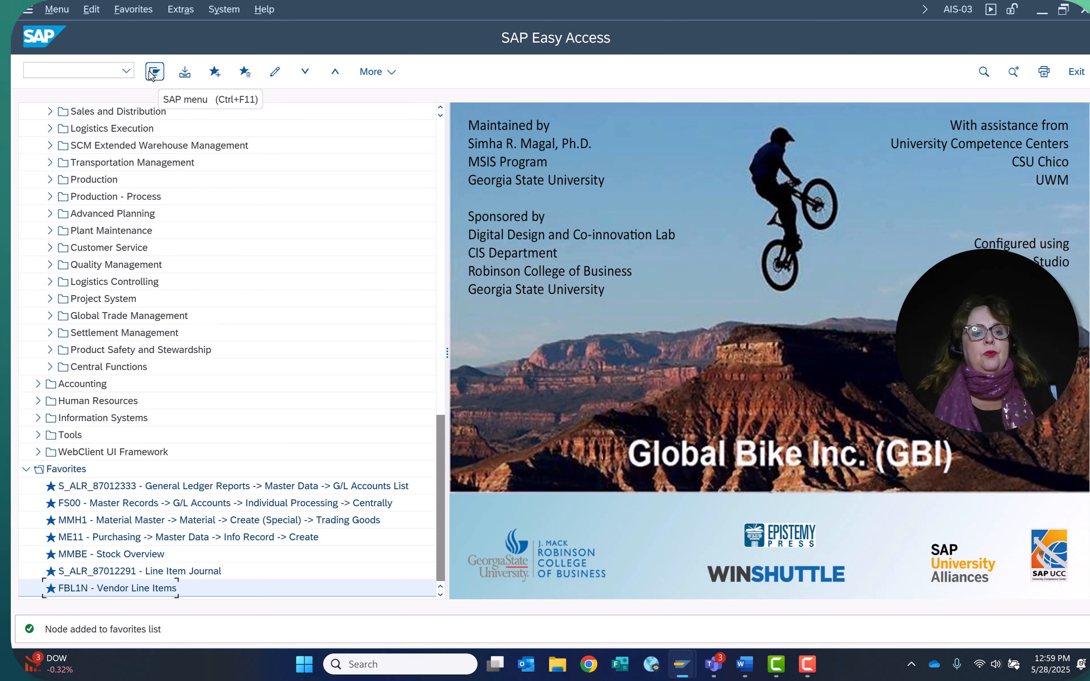
Run the stock overview from the favorites for material OLHT03 in plant MI03, storage location TG03.
double_click(106, 554)
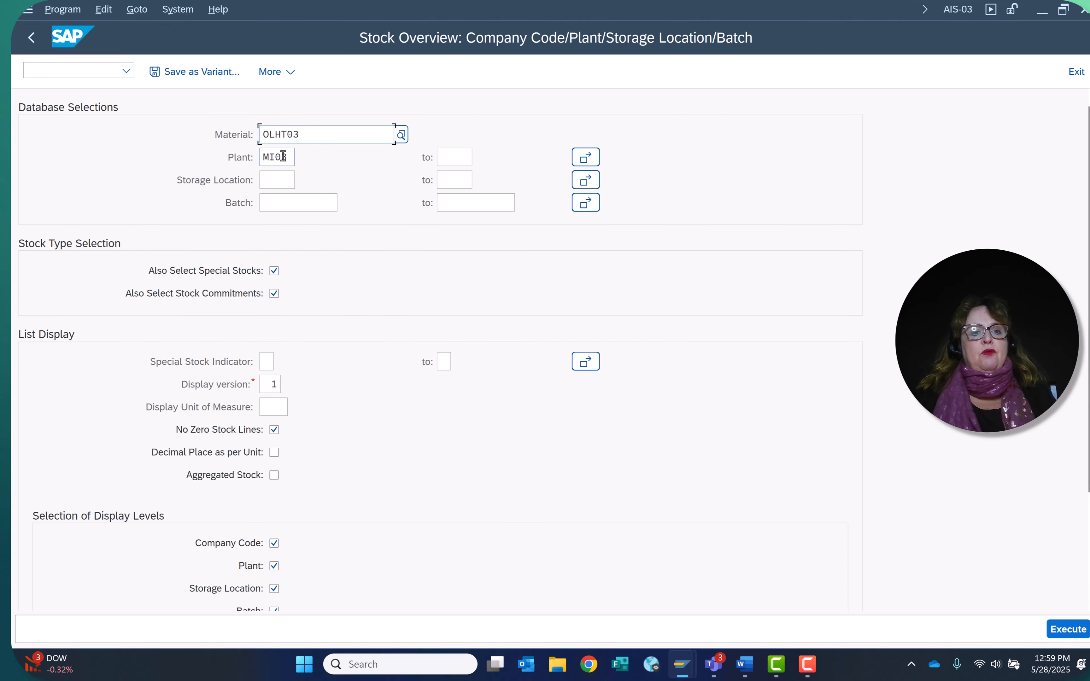
left_click(282, 180)
type("t")
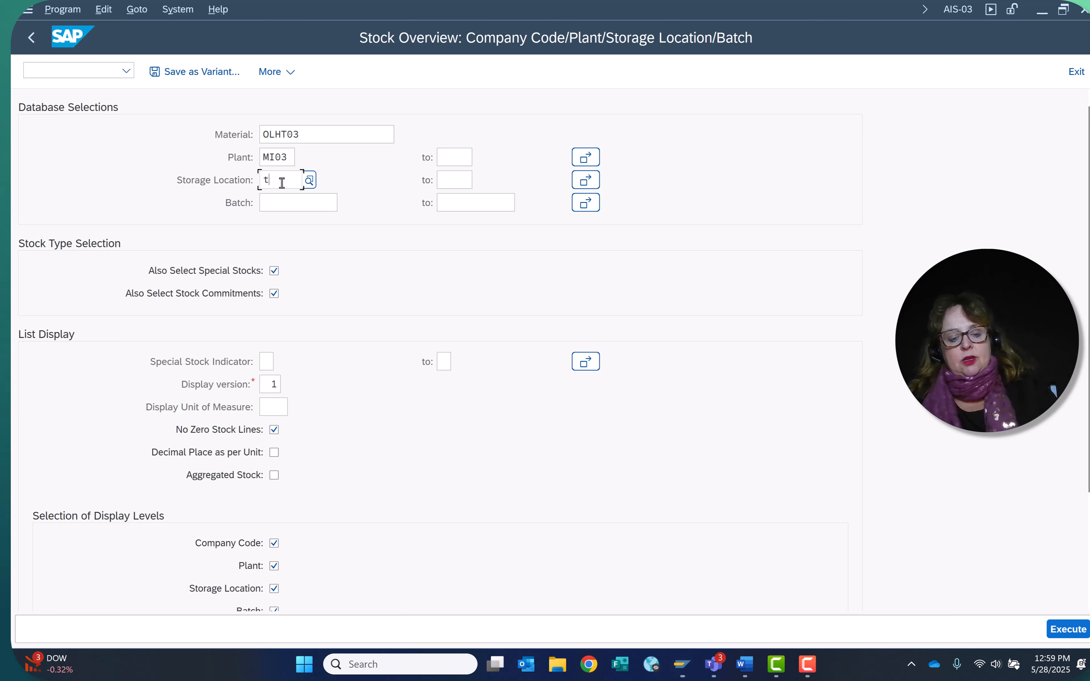
type("g02")
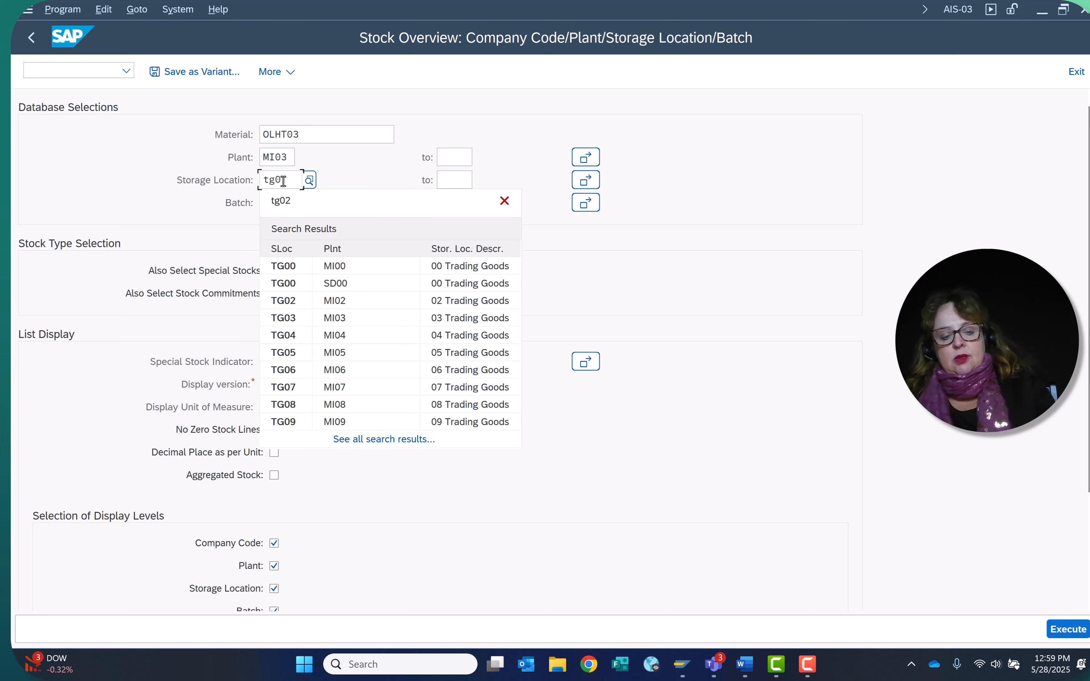
key("BackSpace")
type("3")
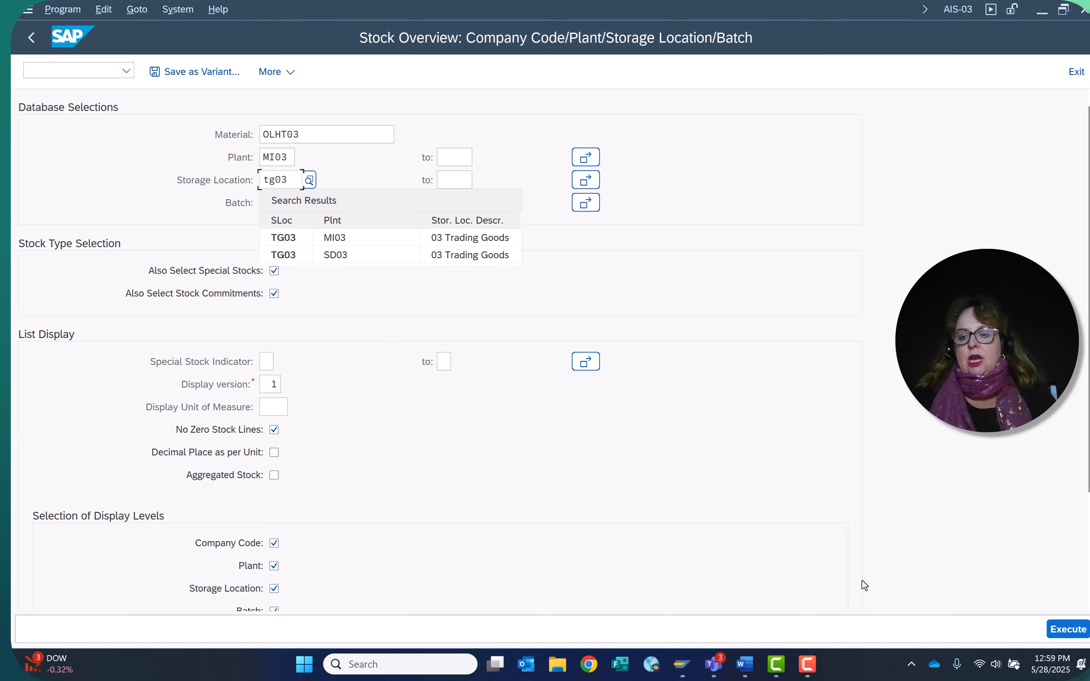
left_click(1066, 631)
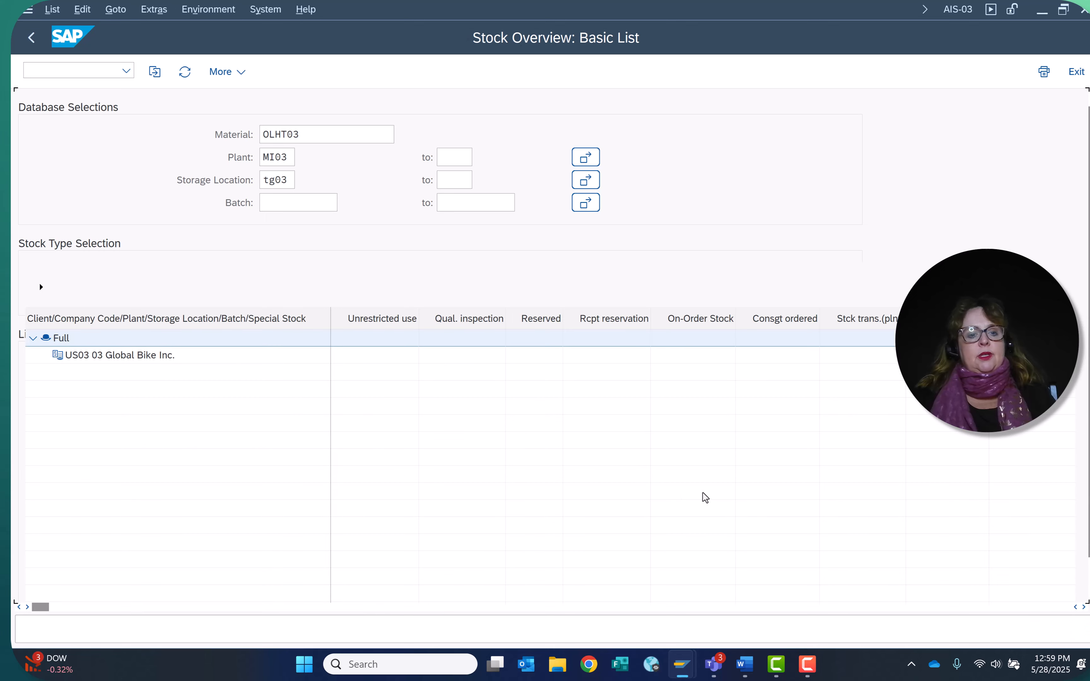
Review the detailed stock types for company code US03, then close the details and exit the stock overview.
double_click(102, 359)
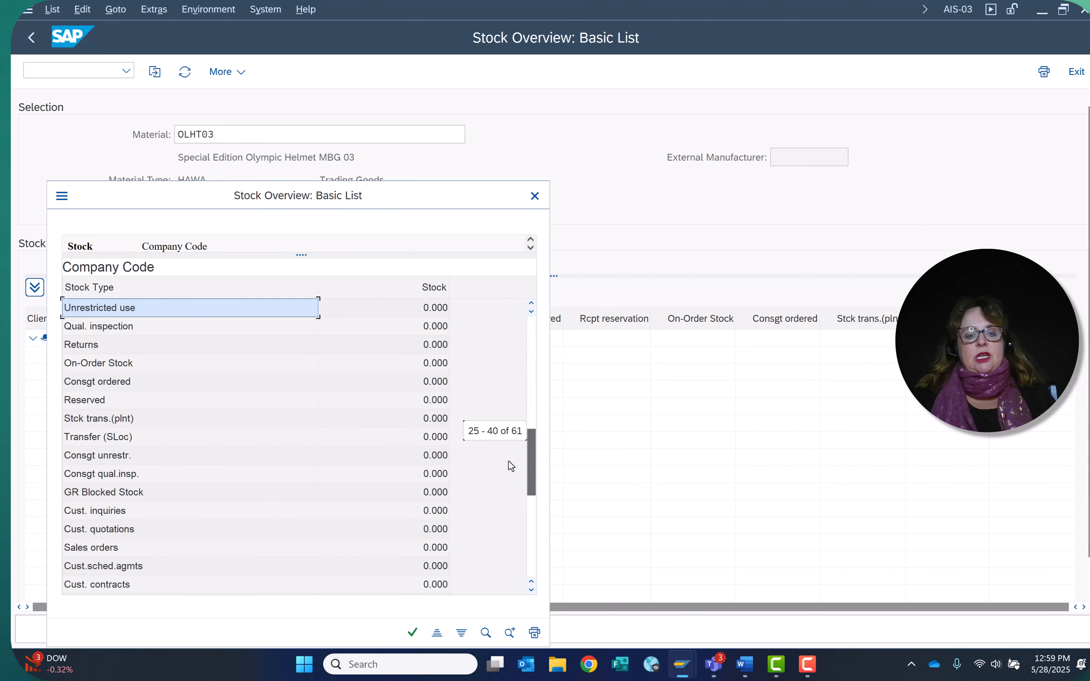
scroll(510, 466, "down", 5)
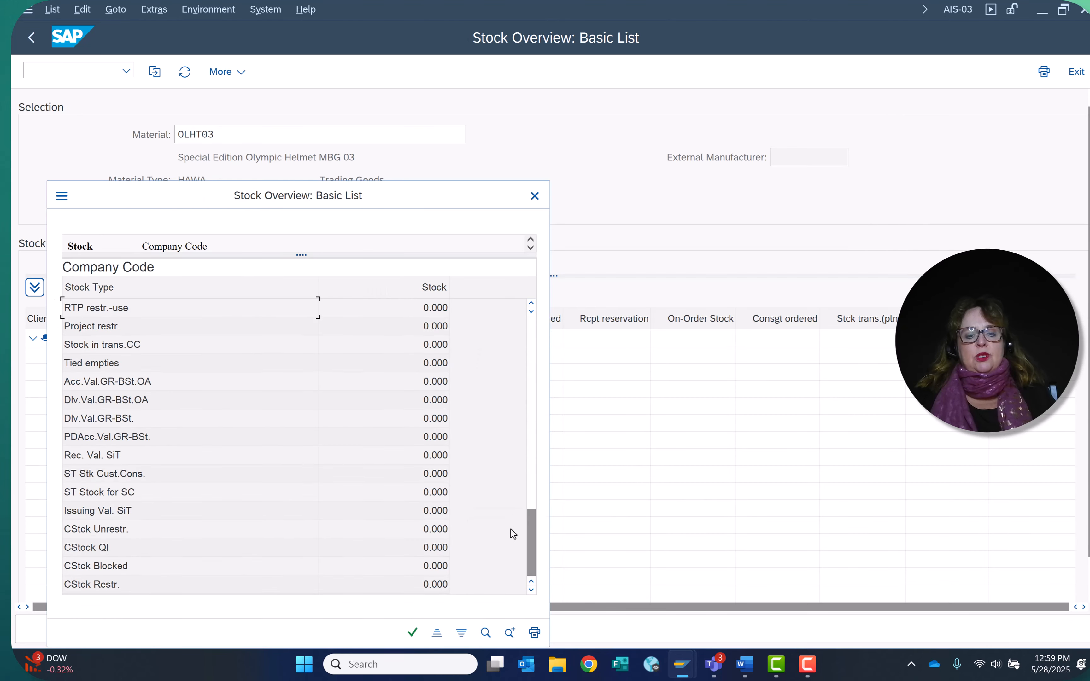
left_click(539, 196)
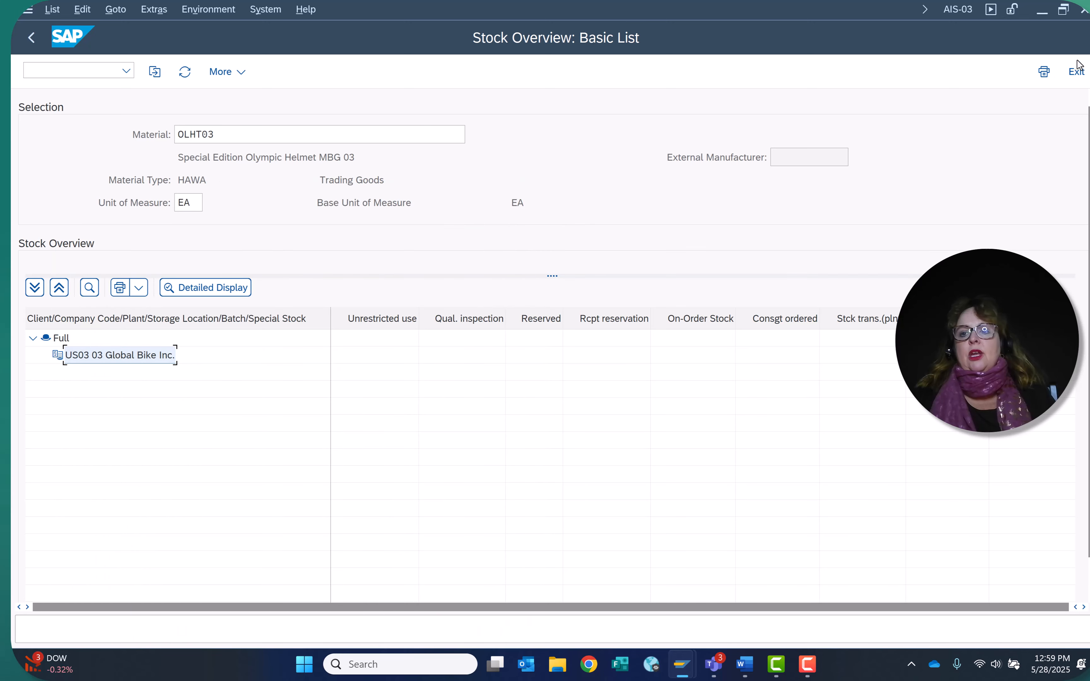
left_click(1076, 70)
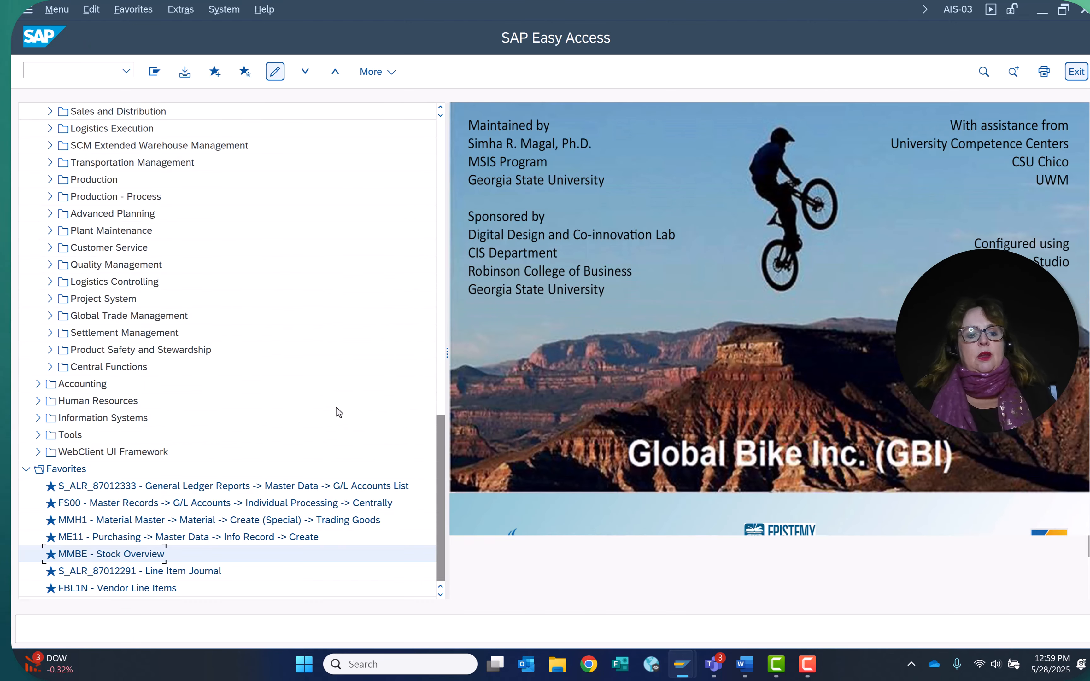
Run the line item journal from the favorites for company code US03, then return to the start screen.
double_click(216, 570)
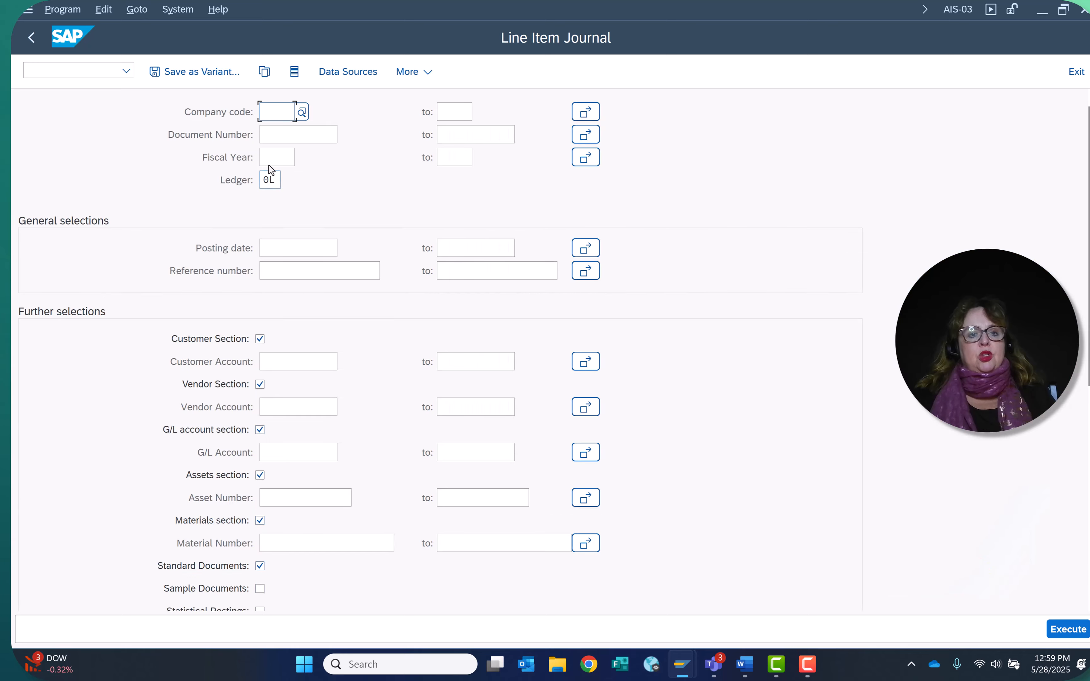
type("us")
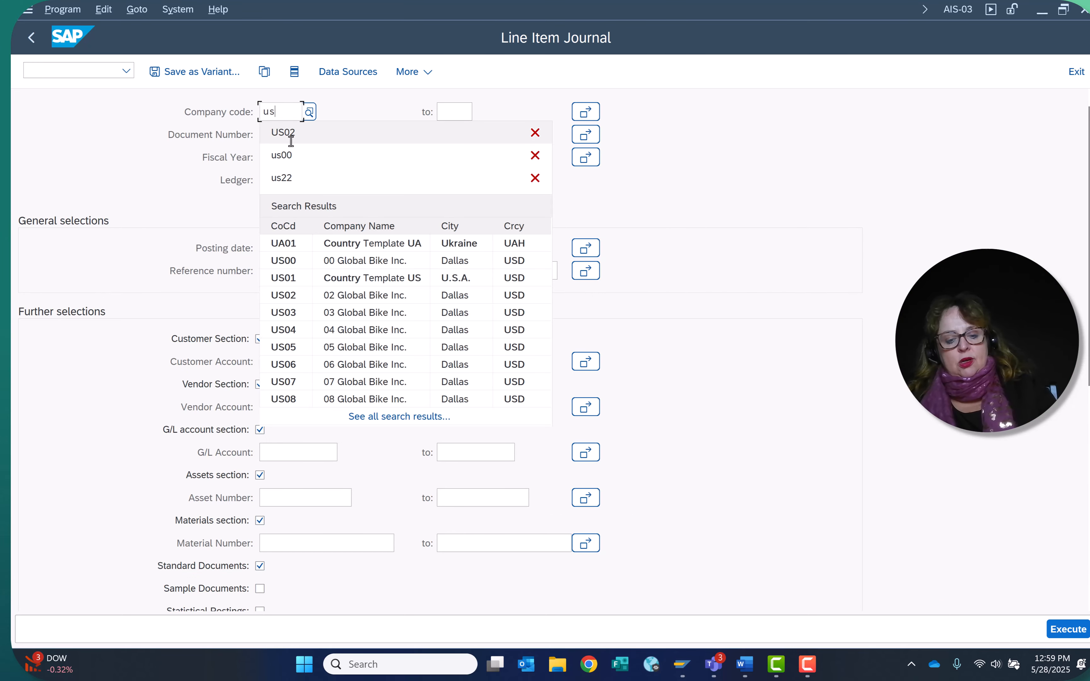
type("03")
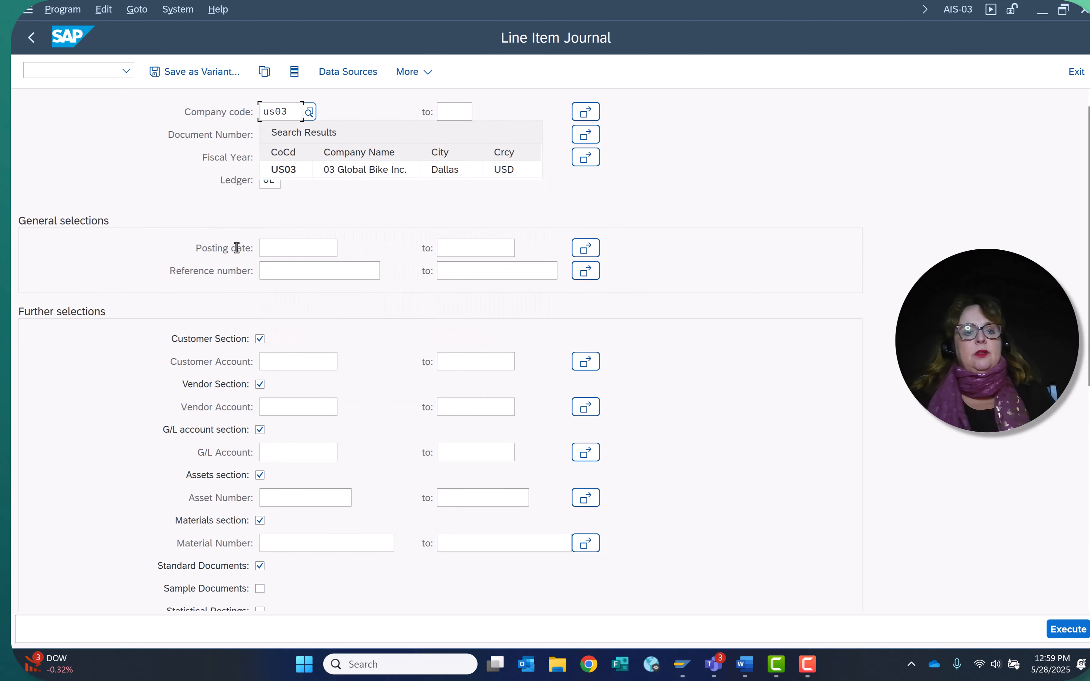
left_click(290, 170)
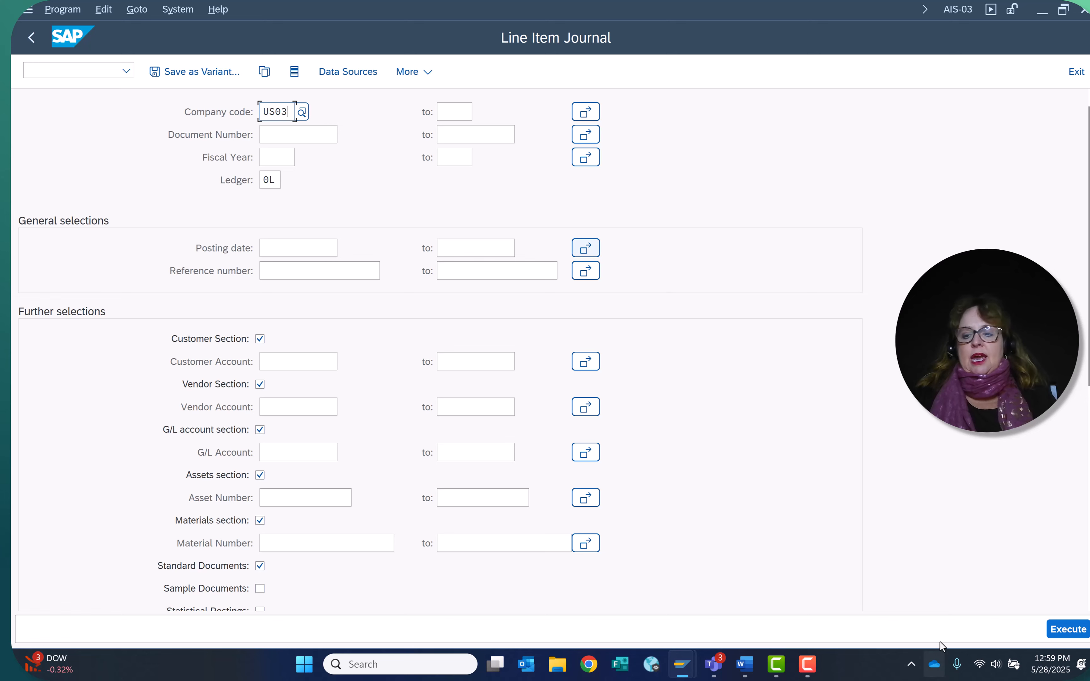
left_click(1071, 627)
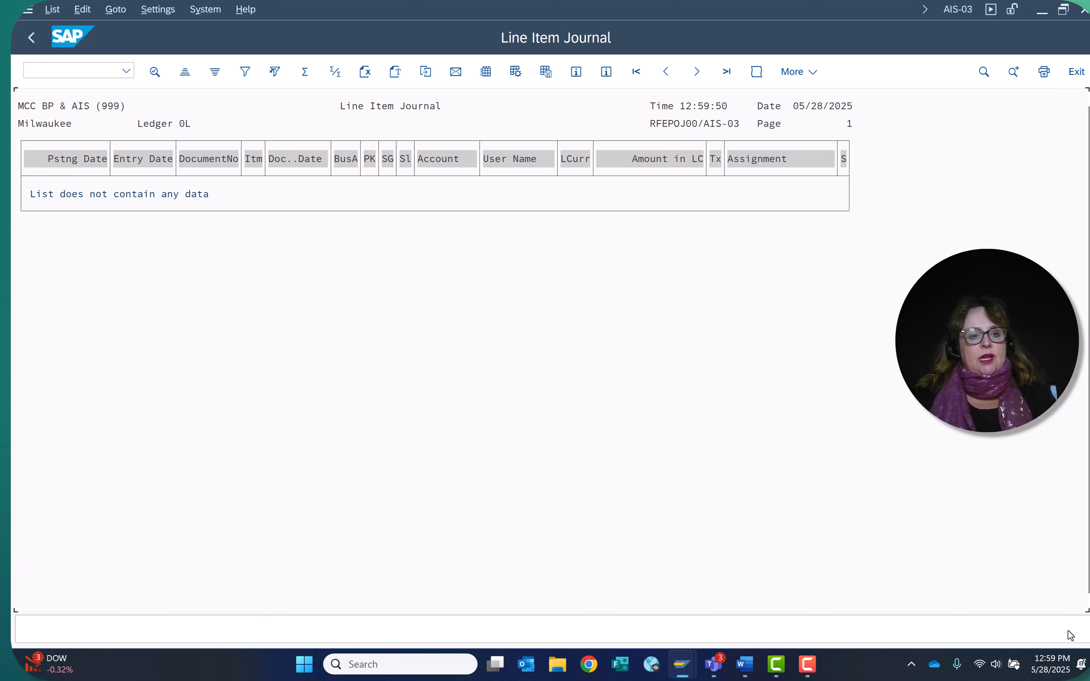
left_click(31, 38)
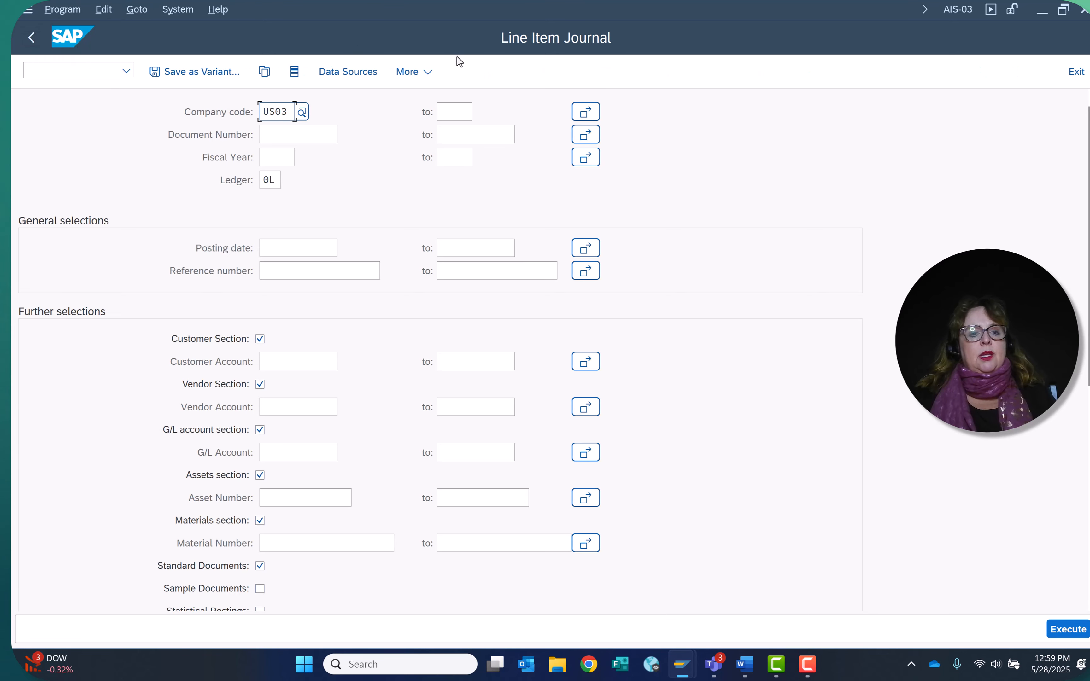
left_click(31, 37)
Run the vendor line item display from the favorites for all items of the prefilled vendor in company code US03, then exit the report.
left_click(88, 592)
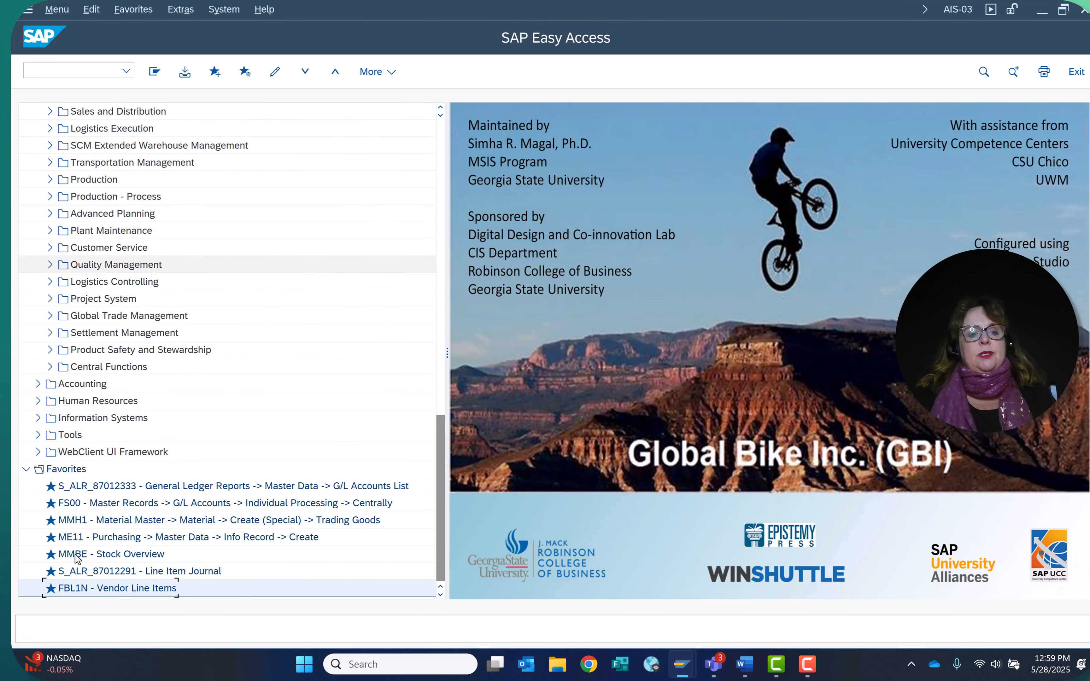
double_click(84, 590)
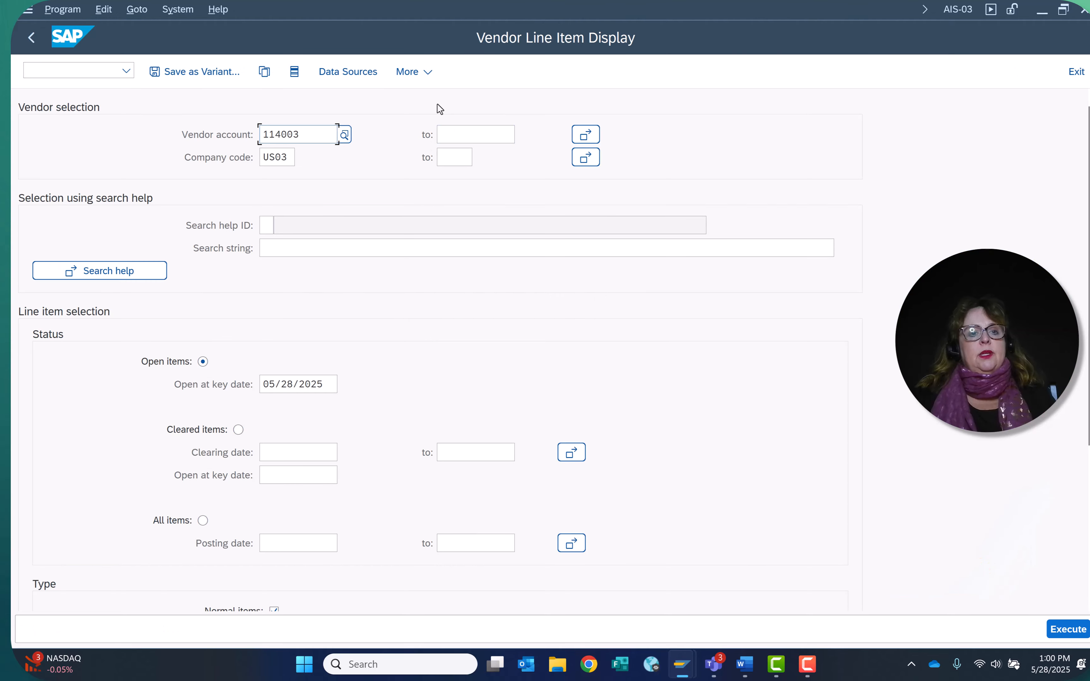
left_click(202, 520)
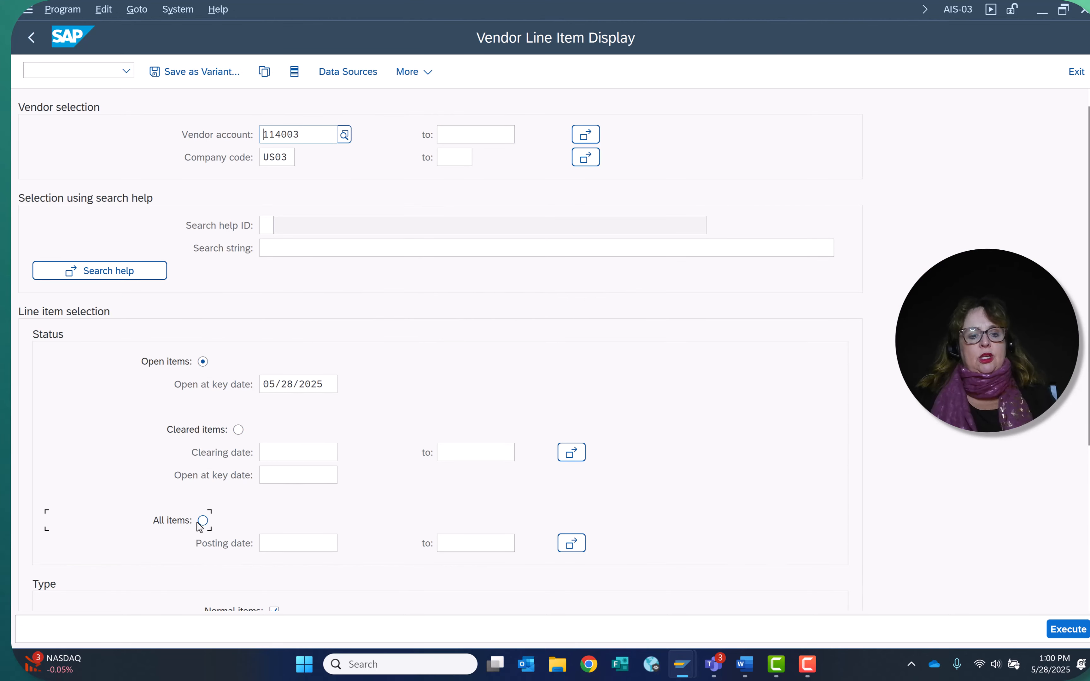
left_click(1067, 629)
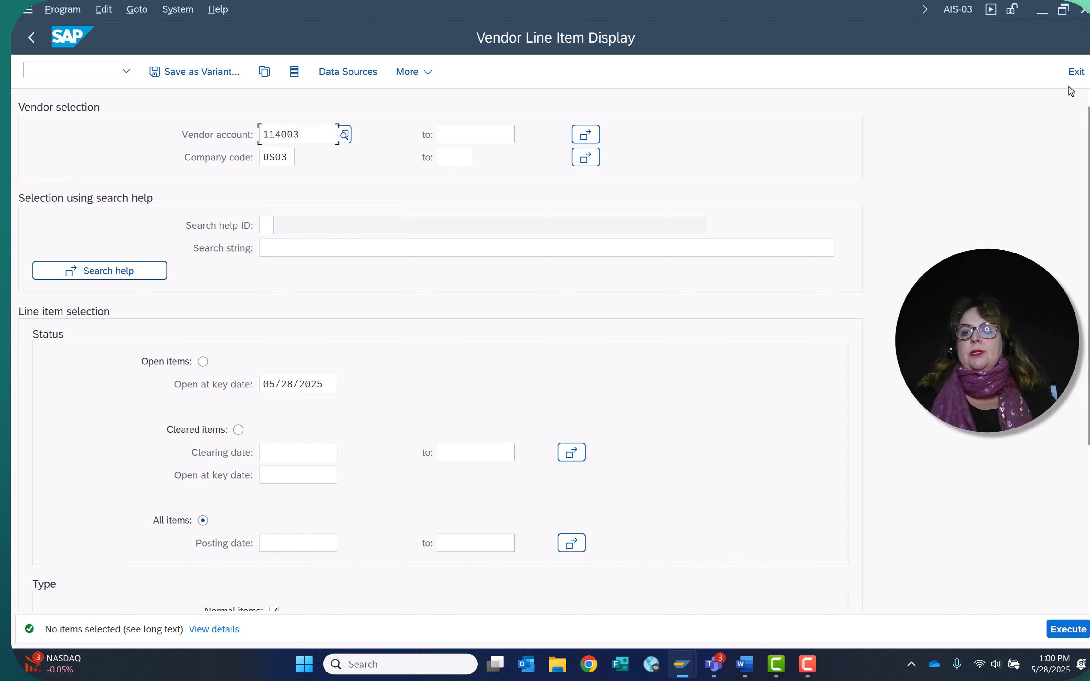
left_click(1075, 74)
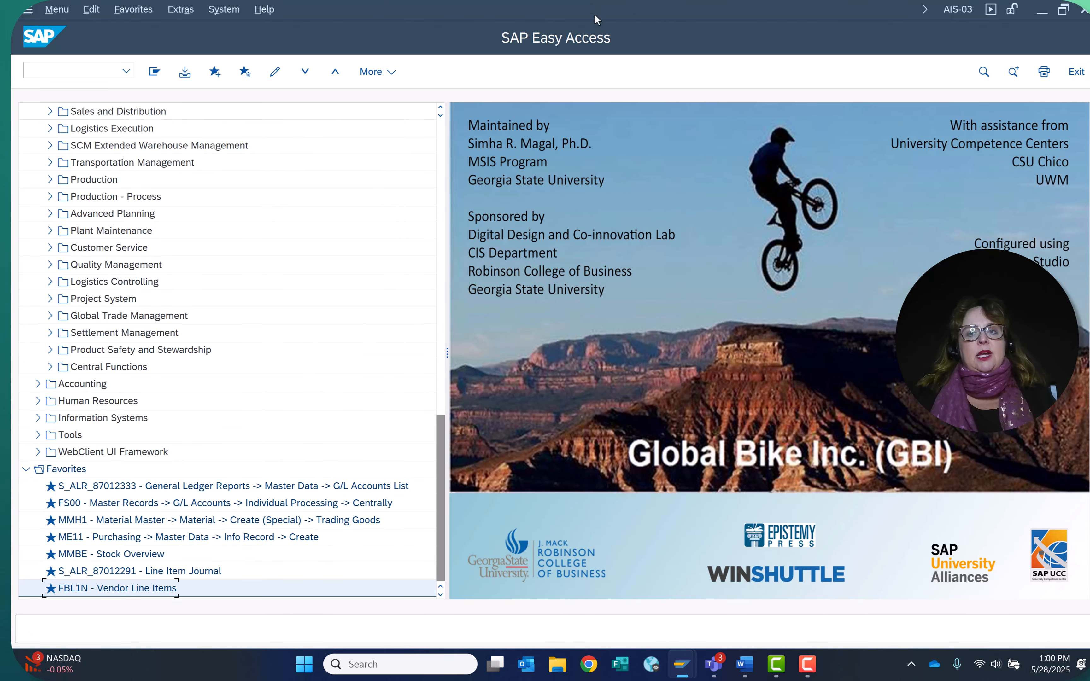
Start logging off from the SAP system.
left_click(1076, 72)
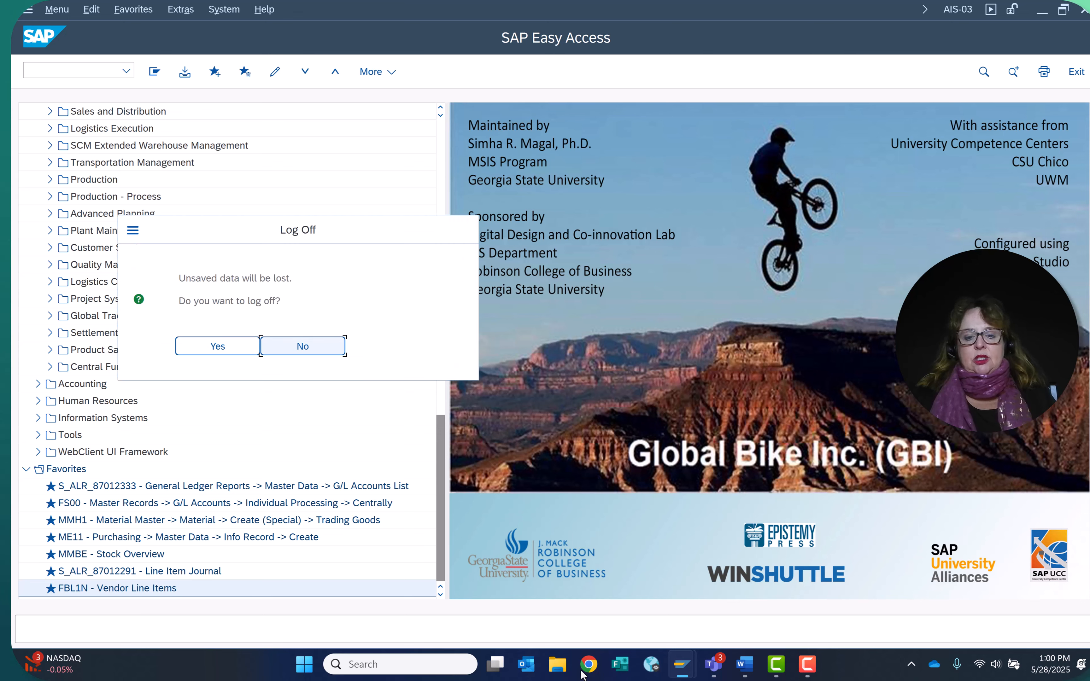
left_click(381, 666)
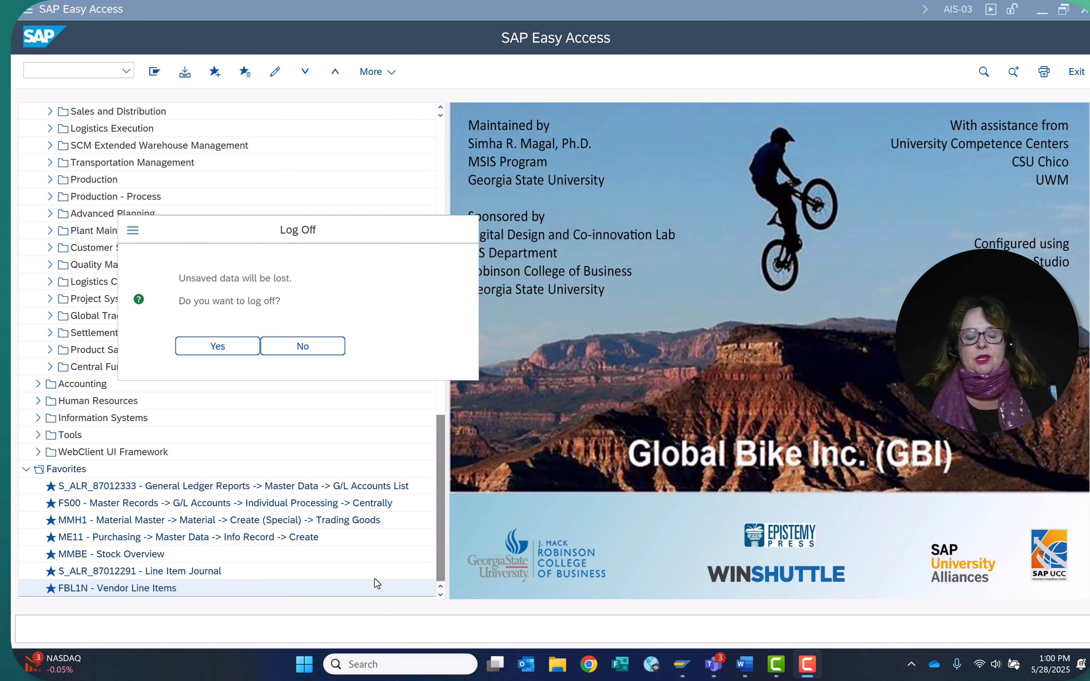